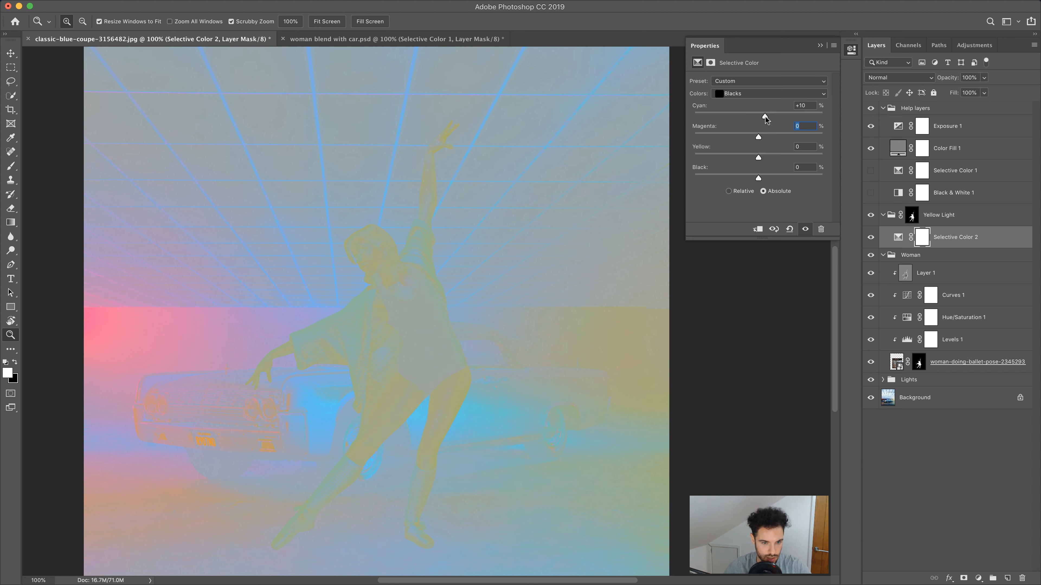
Step: Set Cyan to +11% for the Blacks in the Selective Color 2 adjustment
left_click_drag(768, 118, 784, 105)
left_click_drag(762, 118, 769, 119)
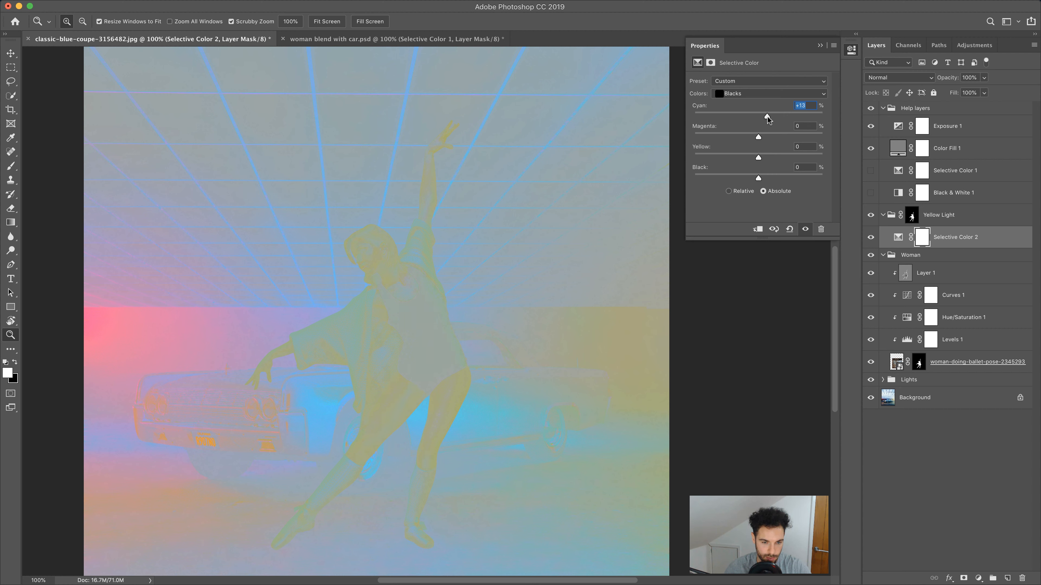
left_click(753, 94)
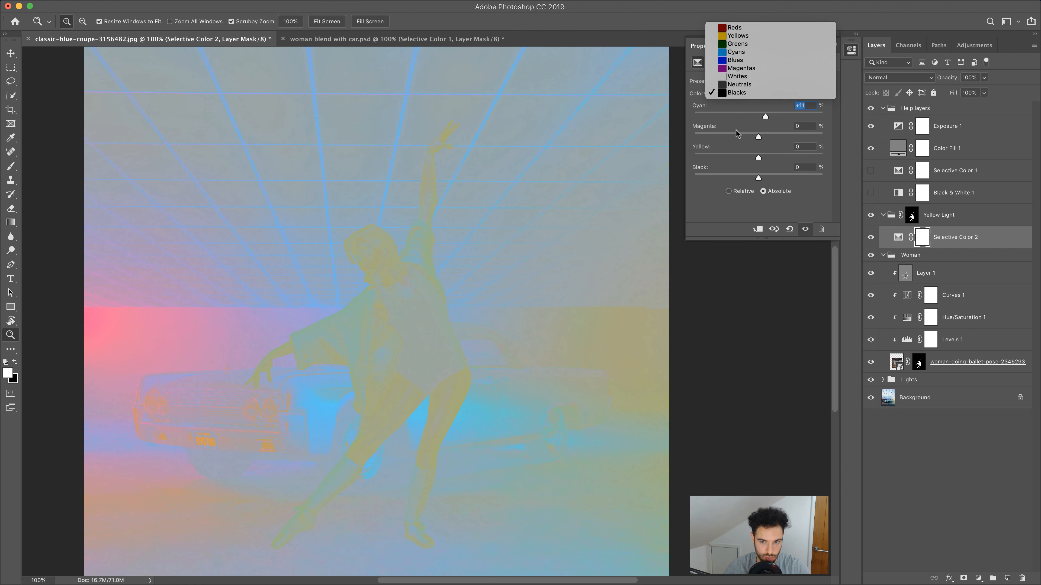
left_click(743, 120)
Step: Set Magenta to -3%, Yellow to +1% and Black to -3% for the Blacks in Selective Color 2
left_click_drag(758, 137, 758, 139)
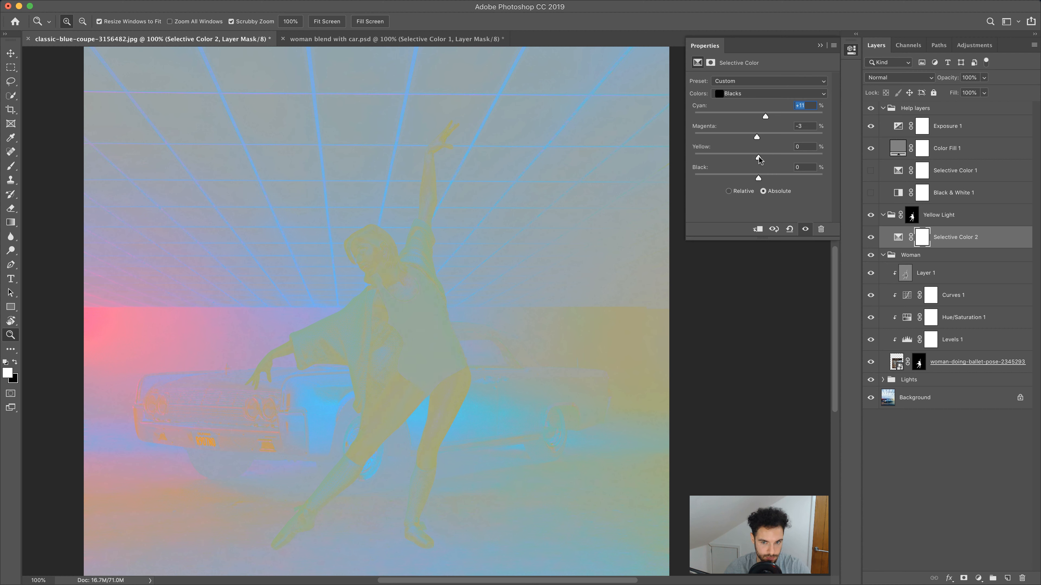
left_click_drag(753, 159, 758, 159)
left_click(803, 146)
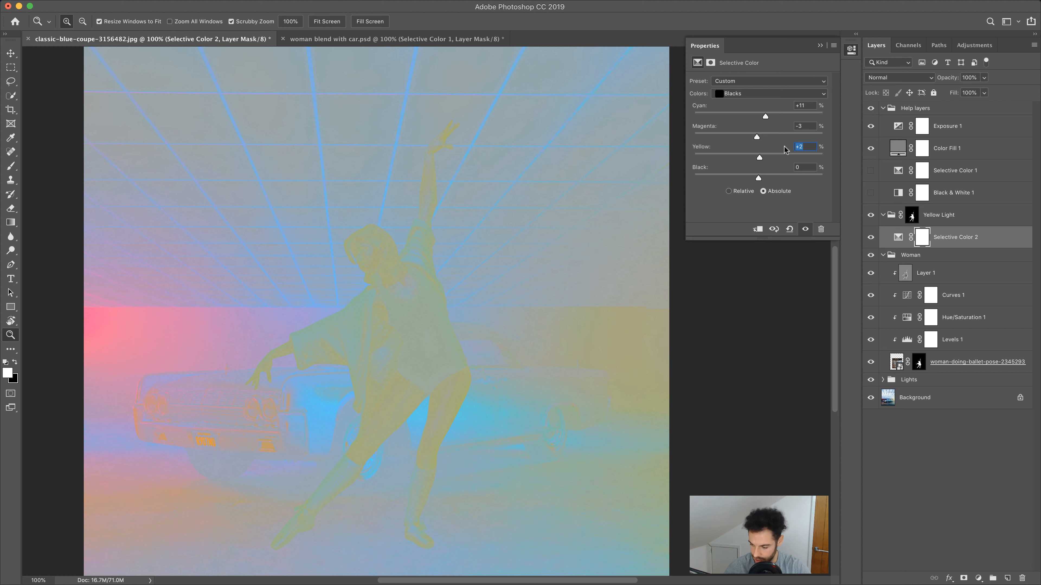
type("1")
left_click_drag(759, 178, 758, 179)
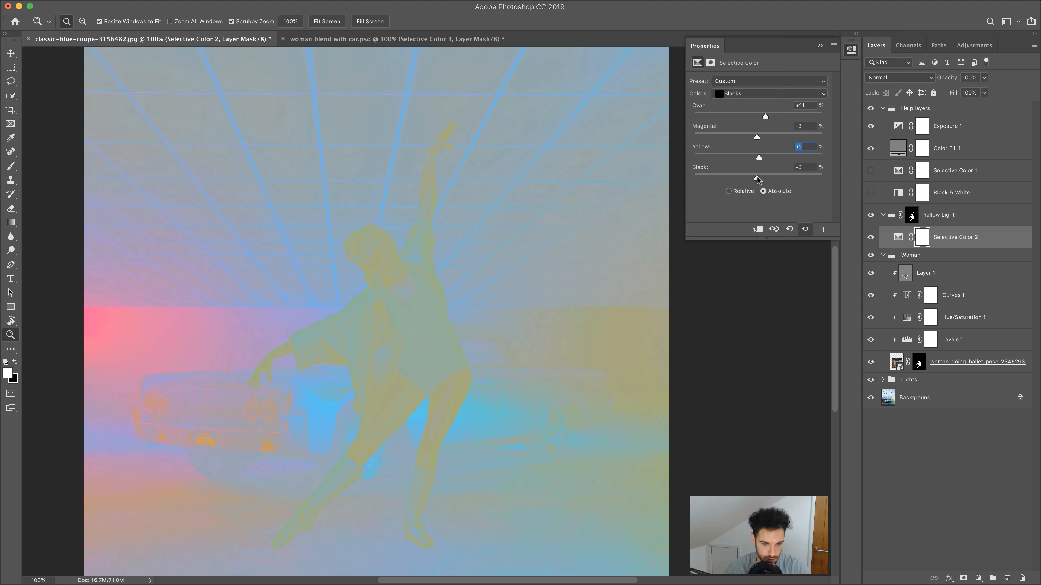
left_click(820, 45)
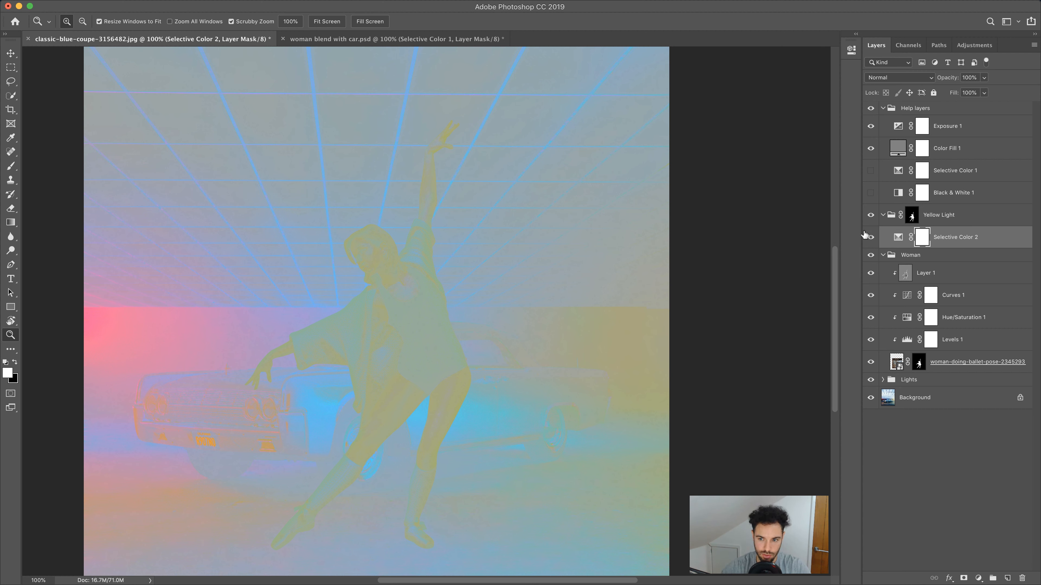
Step: Hide the Help layers group and compare the woman with and without the Selective Color 2 adjustment
left_click(870, 237)
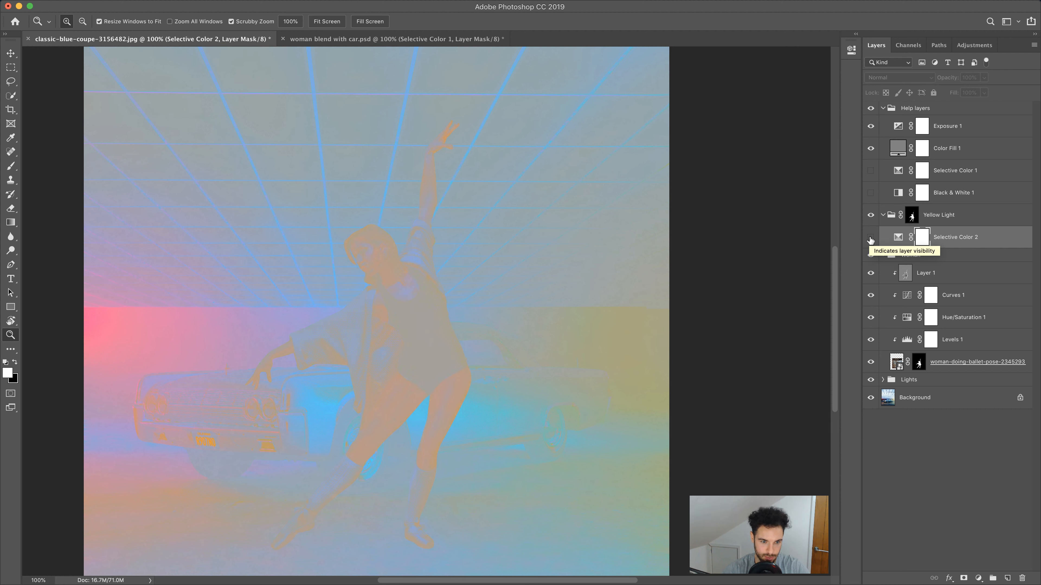
left_click(871, 238)
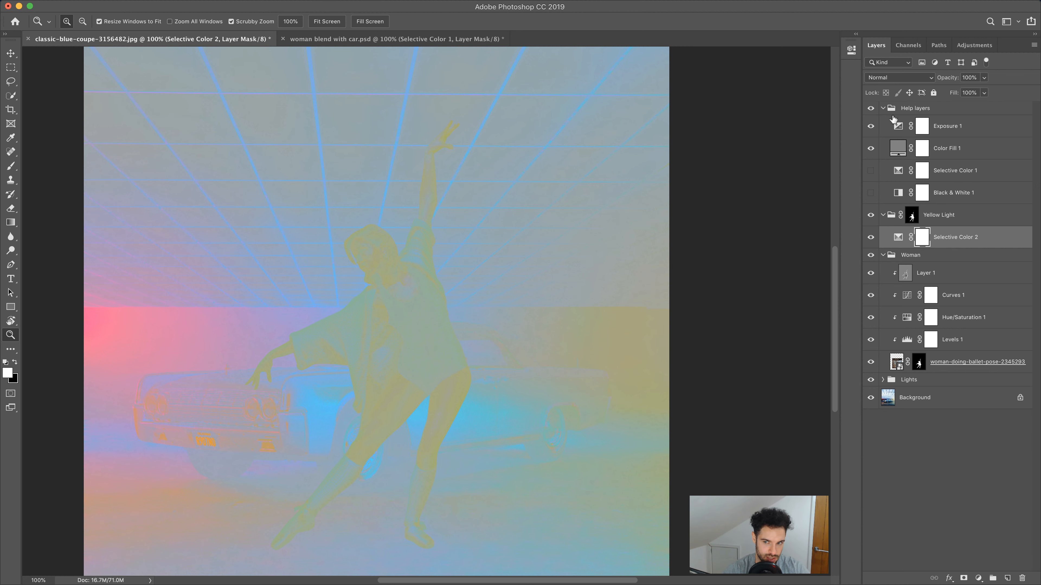
left_click(870, 108)
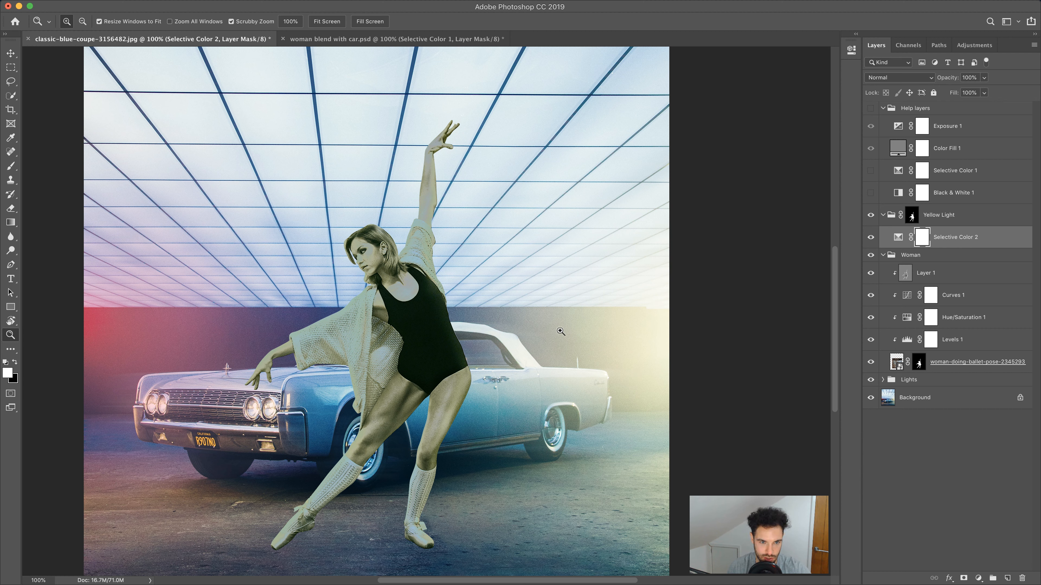
left_click(870, 238)
left_click(870, 237)
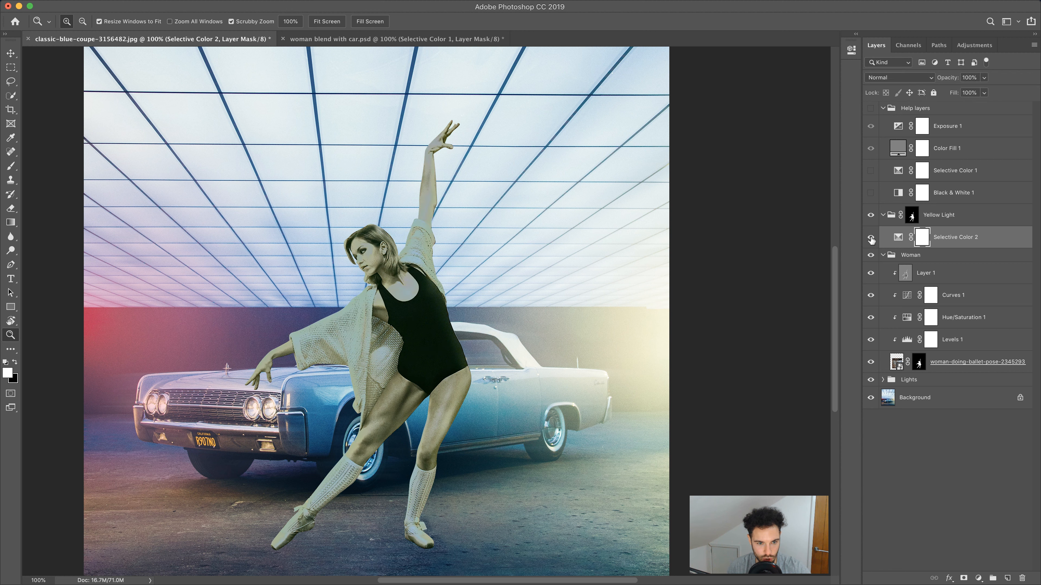
Step: Draw black-to-transparent linear gradients on the Yellow Light group's mask, running from the woman's torso toward the yellow-lit side
left_click(996, 240)
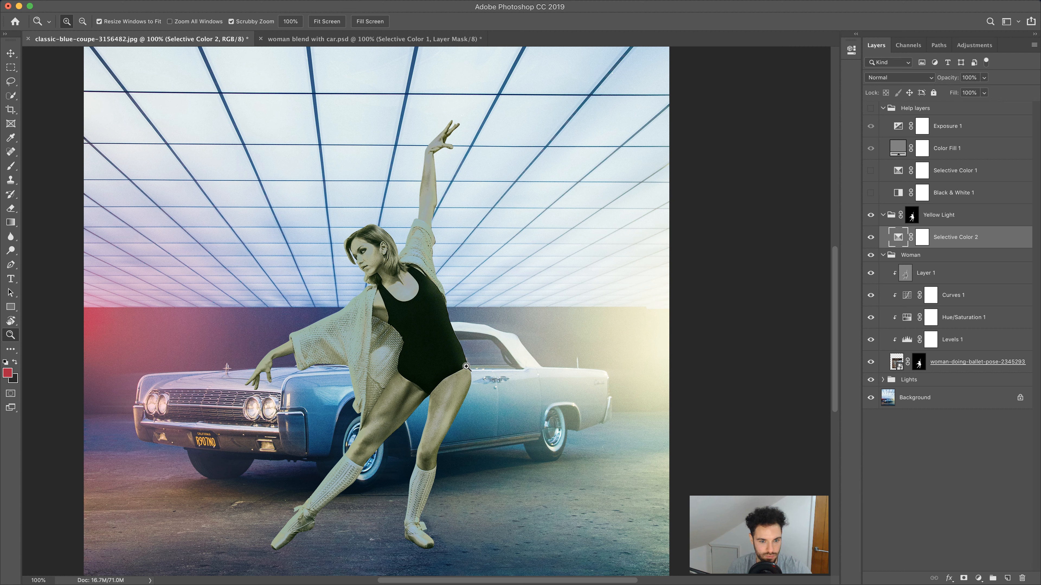
left_click(913, 215)
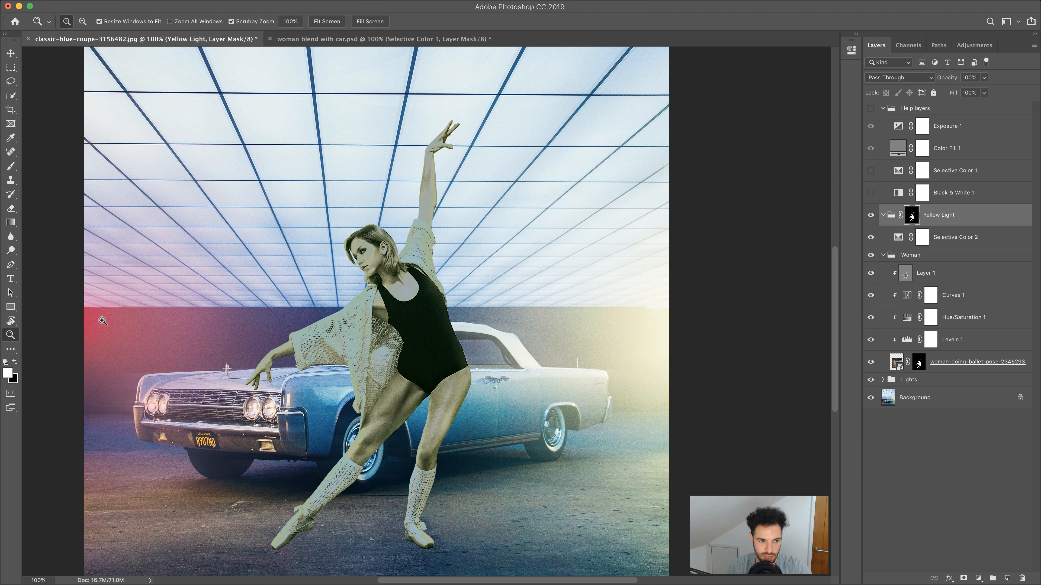
left_click(12, 223)
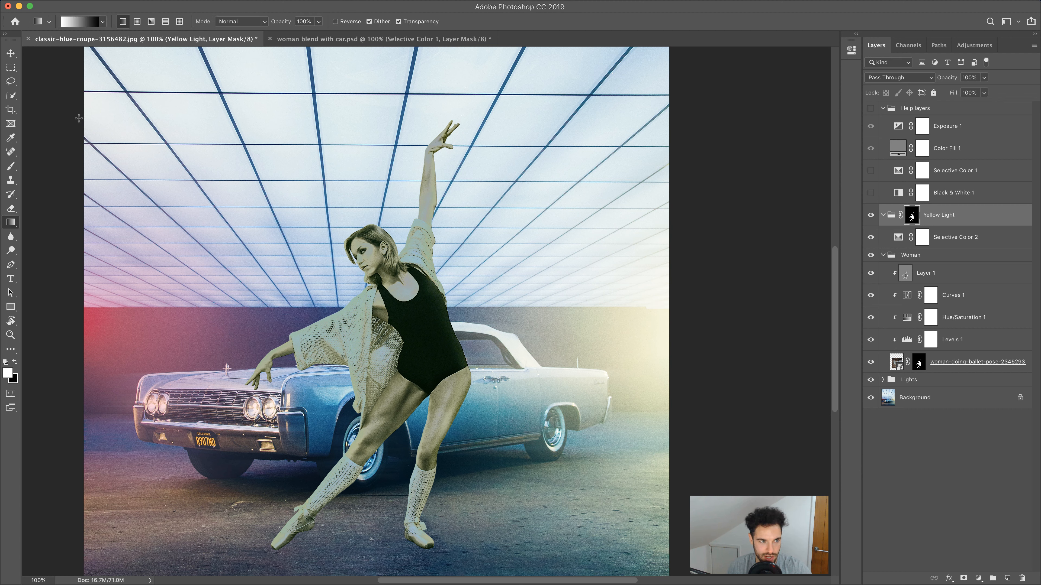
left_click(100, 21)
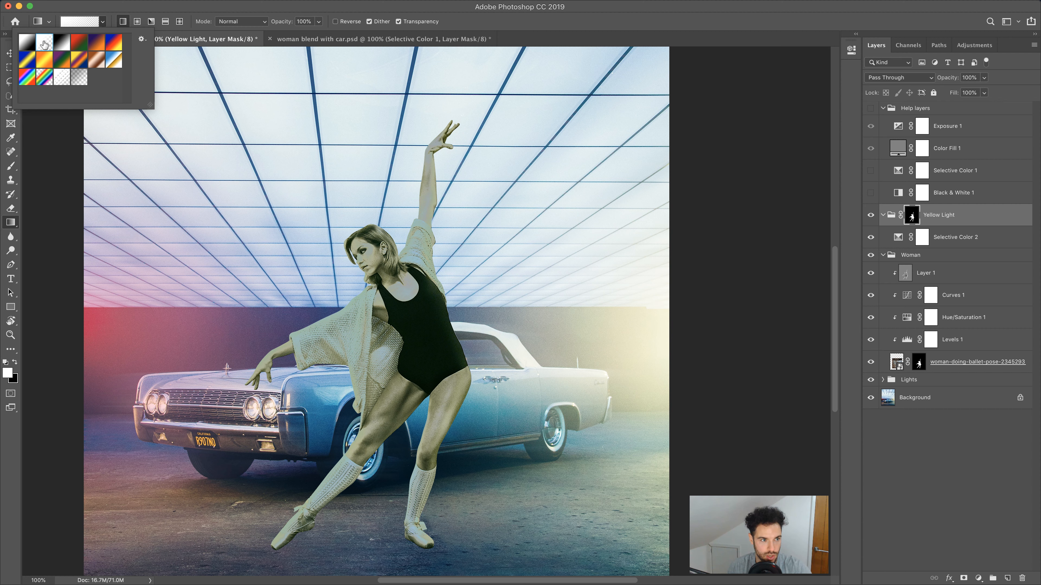
left_click(15, 363)
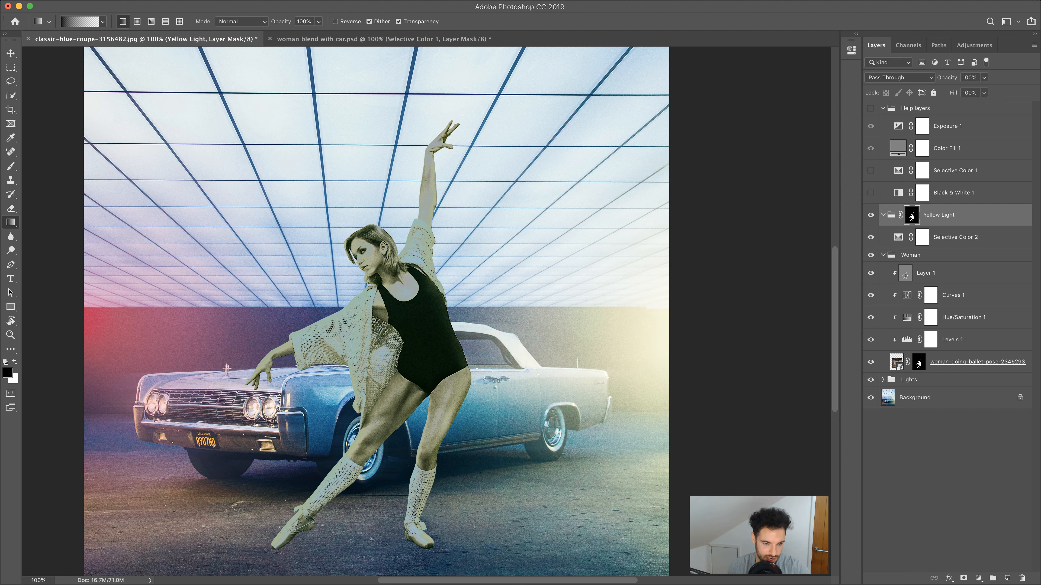
left_click_drag(388, 337, 475, 333)
left_click_drag(491, 347, 490, 346)
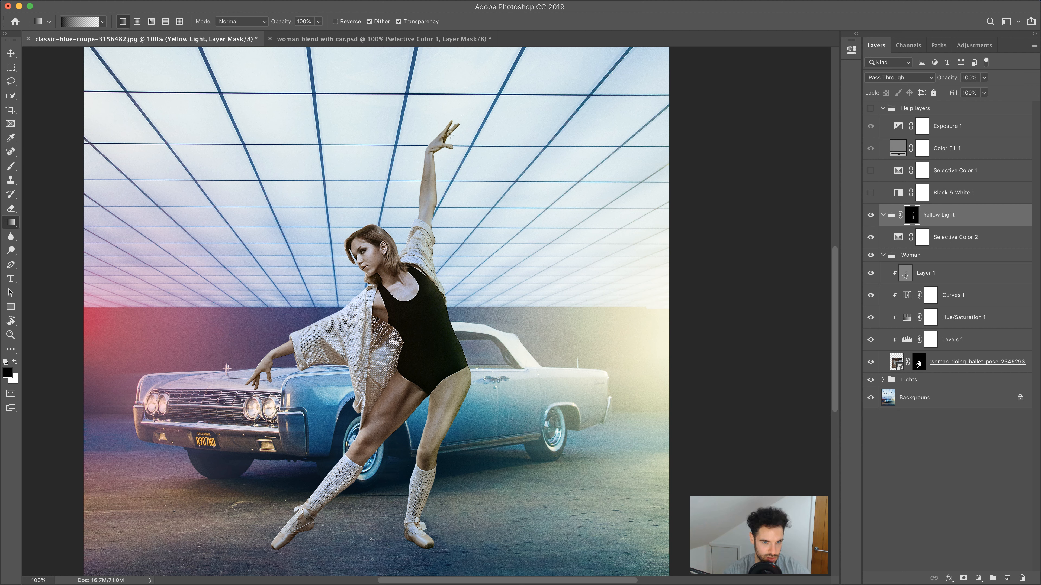
Step: Compare the whole image with and without the Yellow Light group
left_click(871, 215)
left_click(873, 215)
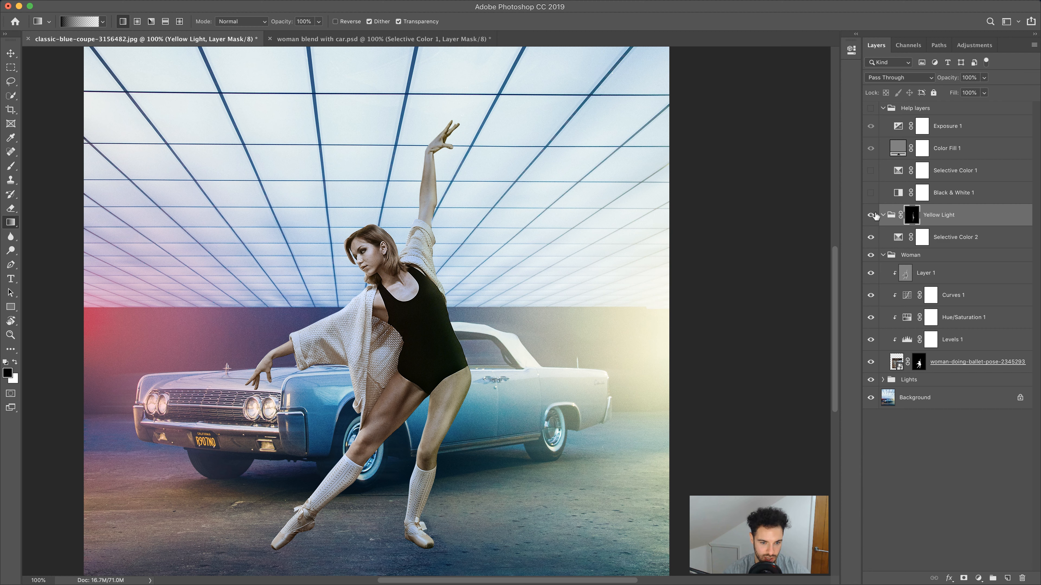
left_click(10, 334)
right_click(129, 326)
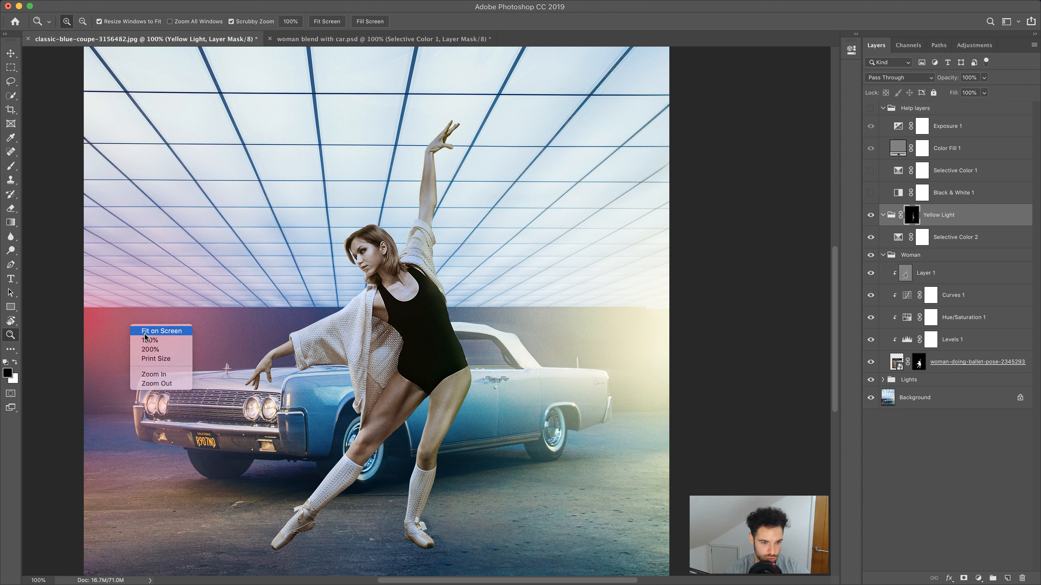
left_click(152, 333)
left_click(871, 216)
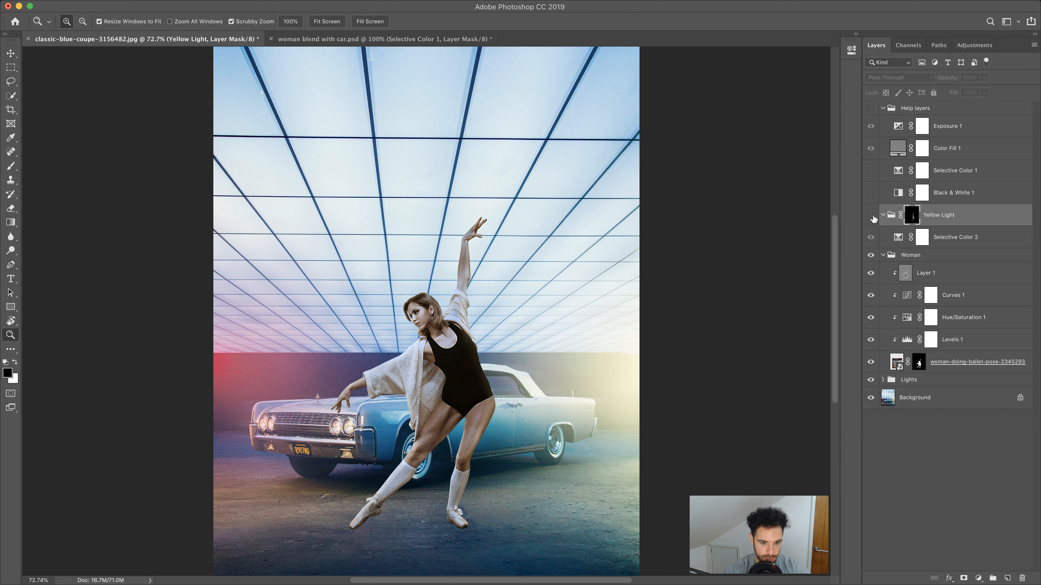
left_click(871, 216)
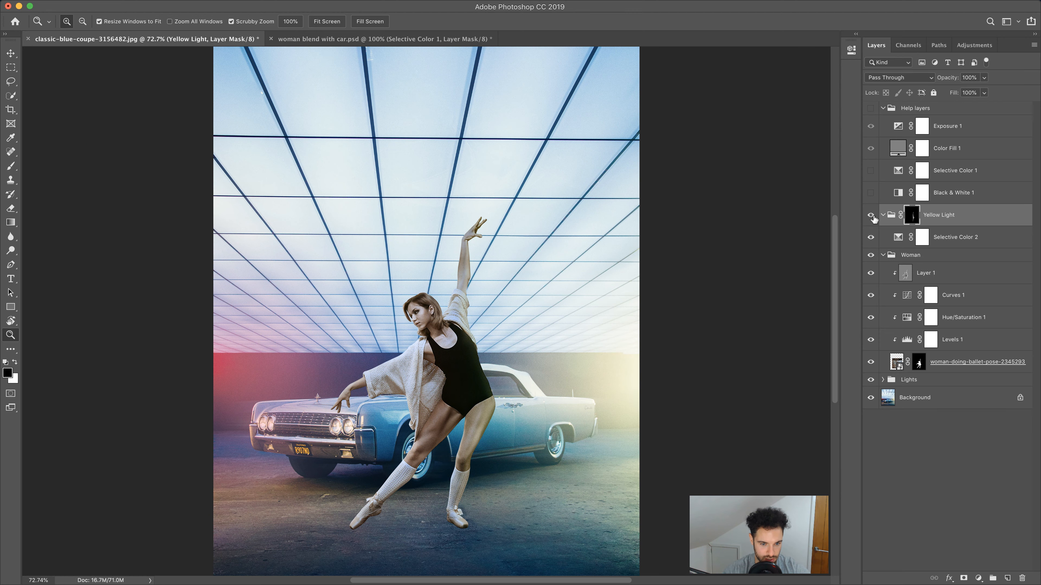
Step: Lower the Yellow Light group's opacity to 80% and check its effect against the image without it
left_click(977, 77)
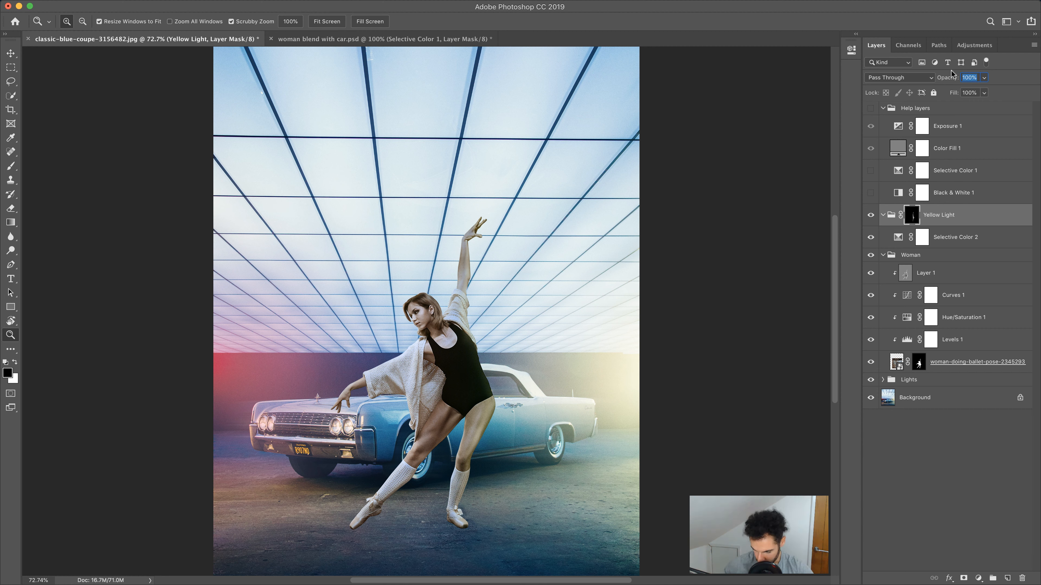
left_click_drag(947, 79, 942, 79)
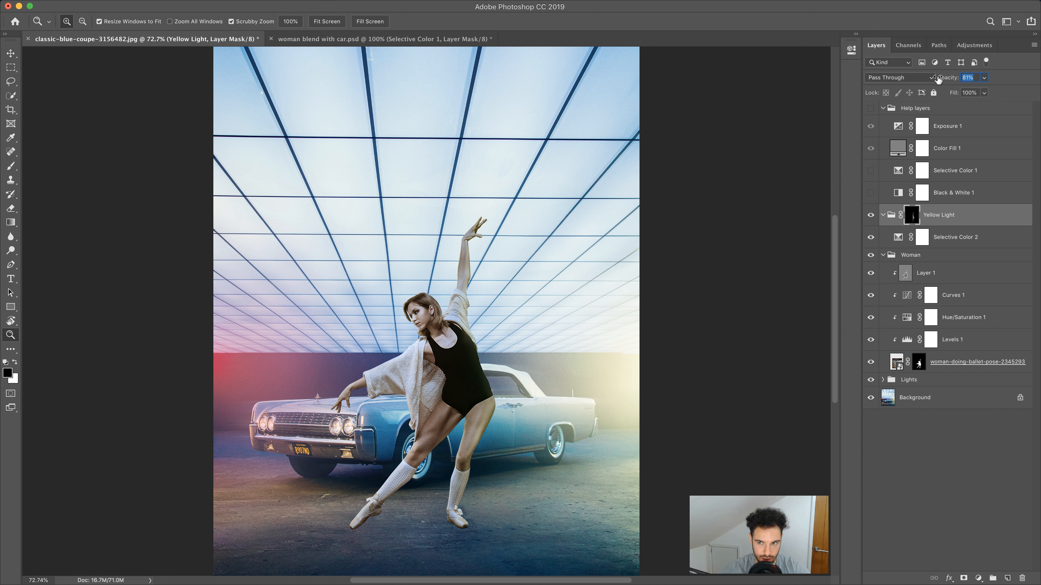
left_click_drag(938, 79, 938, 79)
left_click(870, 215)
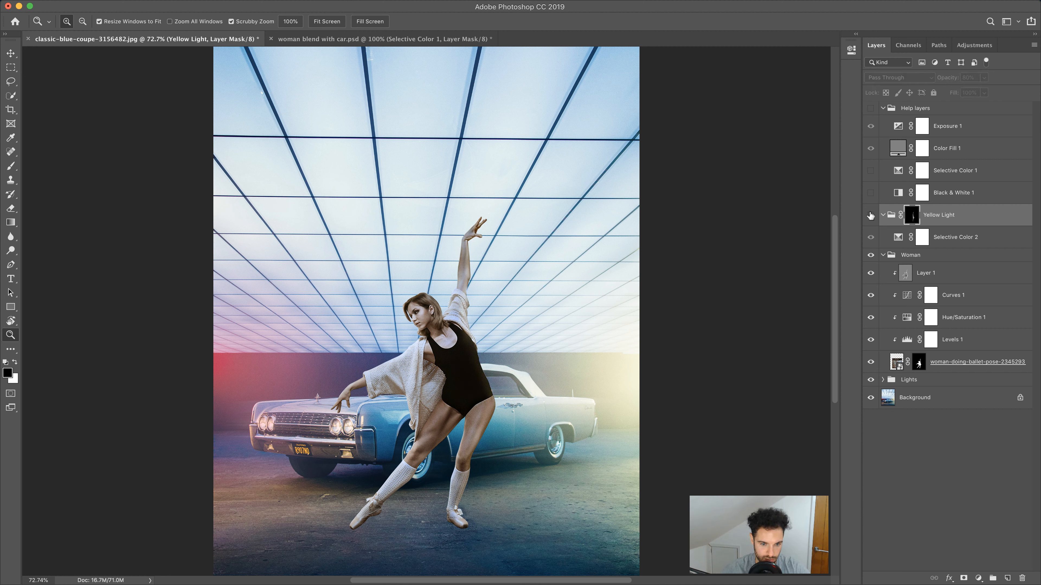
left_click(871, 215)
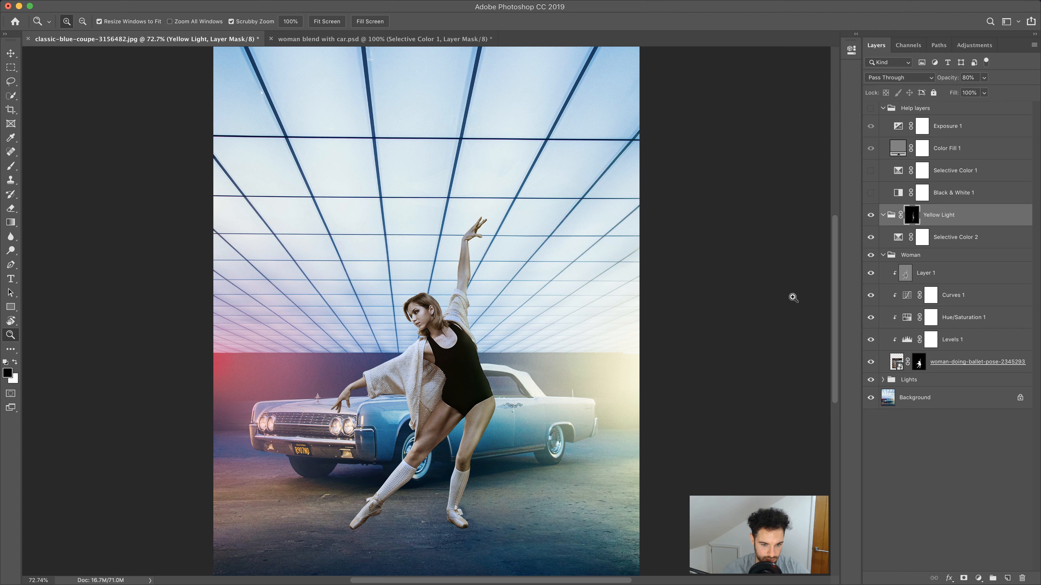
Step: Ready the Brush tool over the woman's body at 200% zoom and reduce its size to 80 px
left_click_drag(471, 430, 474, 428)
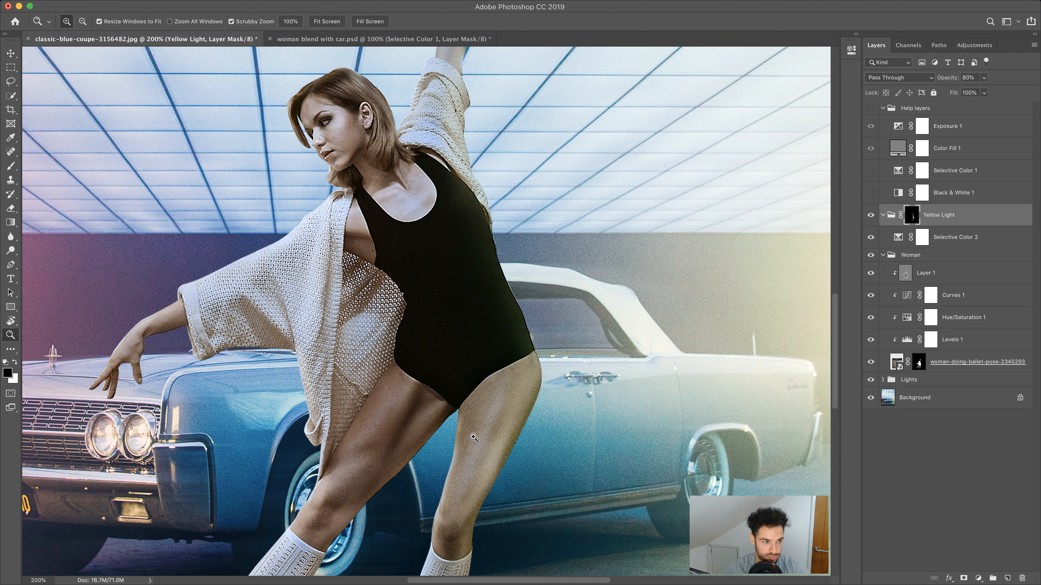
left_click(10, 167)
key("bracketleft")
key("bracketleft")
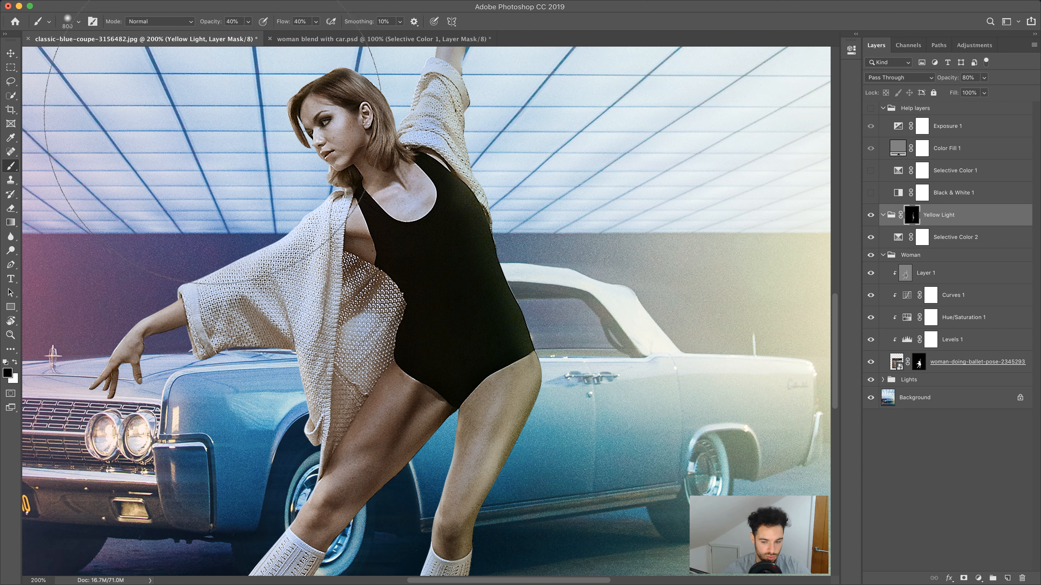
key("bracketleft")
key("bracketleft")
key("bracketleft")
key("bracketleft")
key("bracketleft")
key("bracketleft")
key("bracketleft")
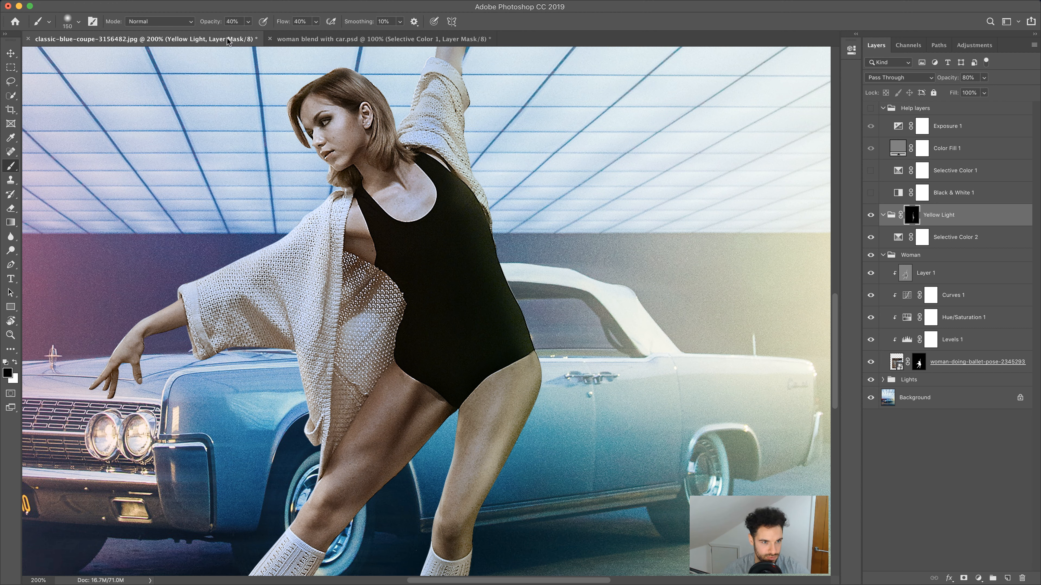
key("bracketleft")
key("bracketleft")
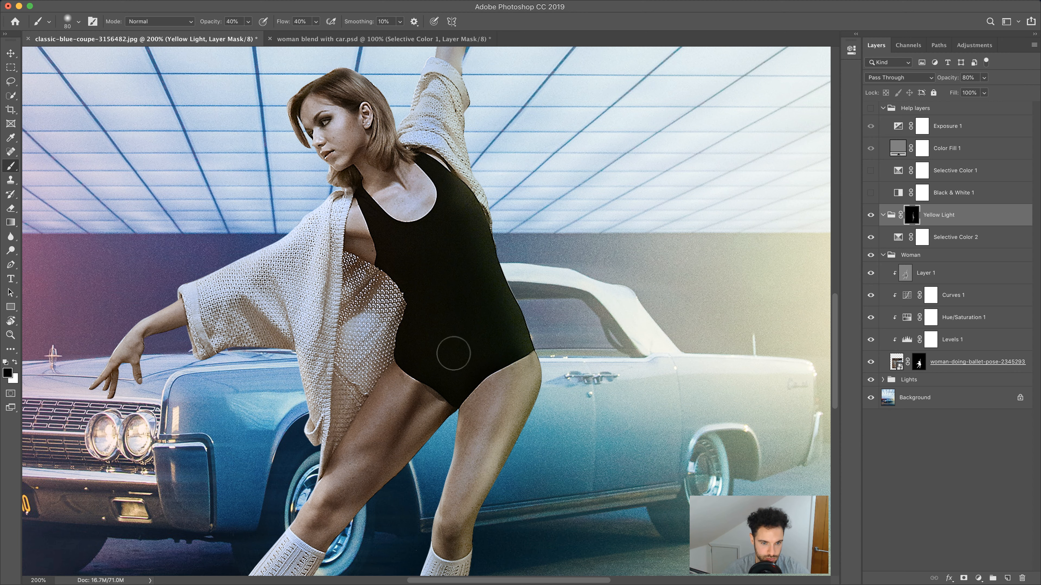
Step: Examine the yellow lighting on the woman close up and in the full image, with and without the Yellow Light group
left_click(10, 335)
right_click(152, 302)
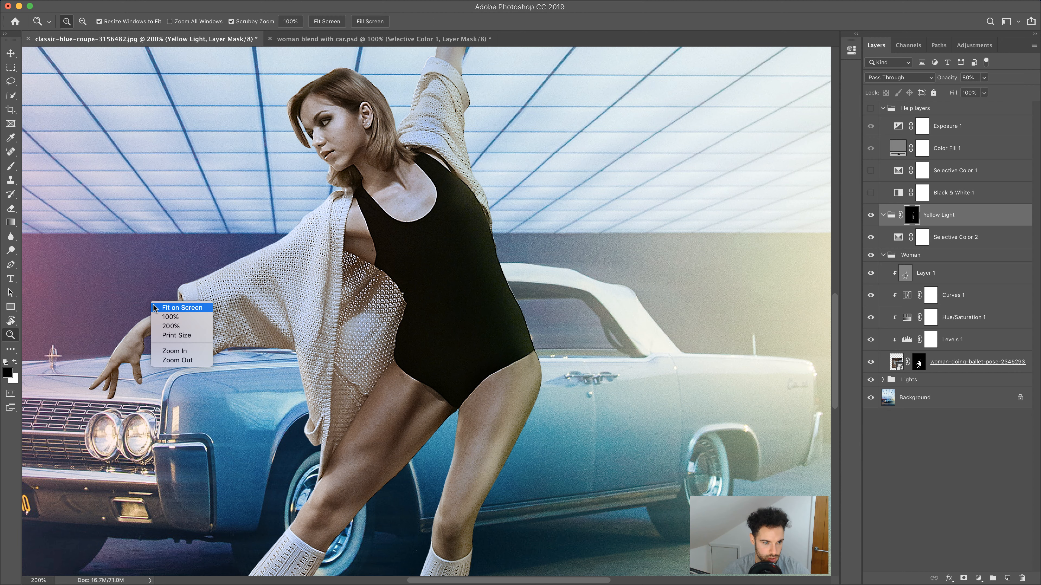
left_click(161, 308)
left_click(654, 400)
right_click(546, 372)
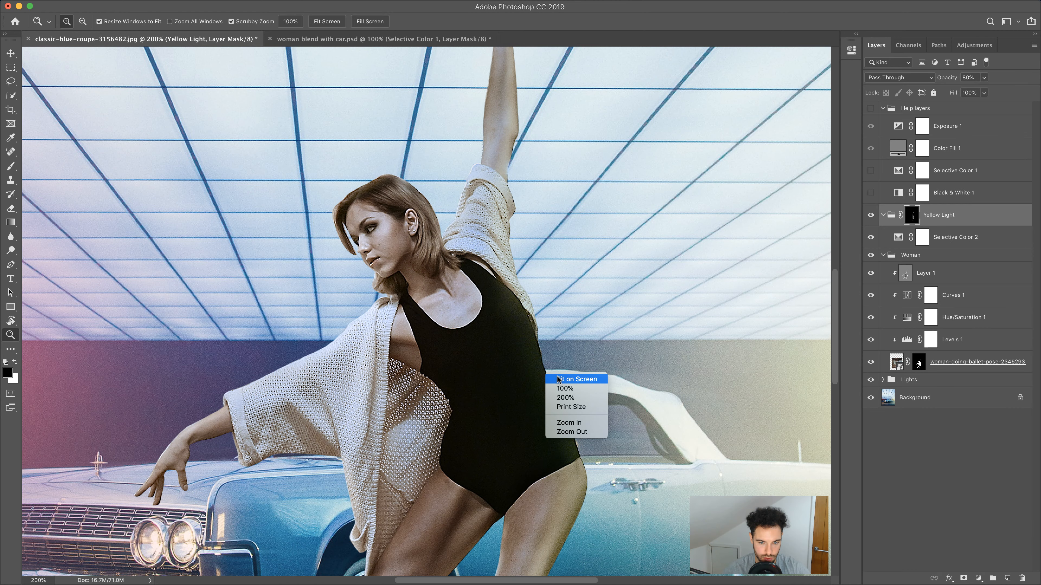
left_click(561, 375)
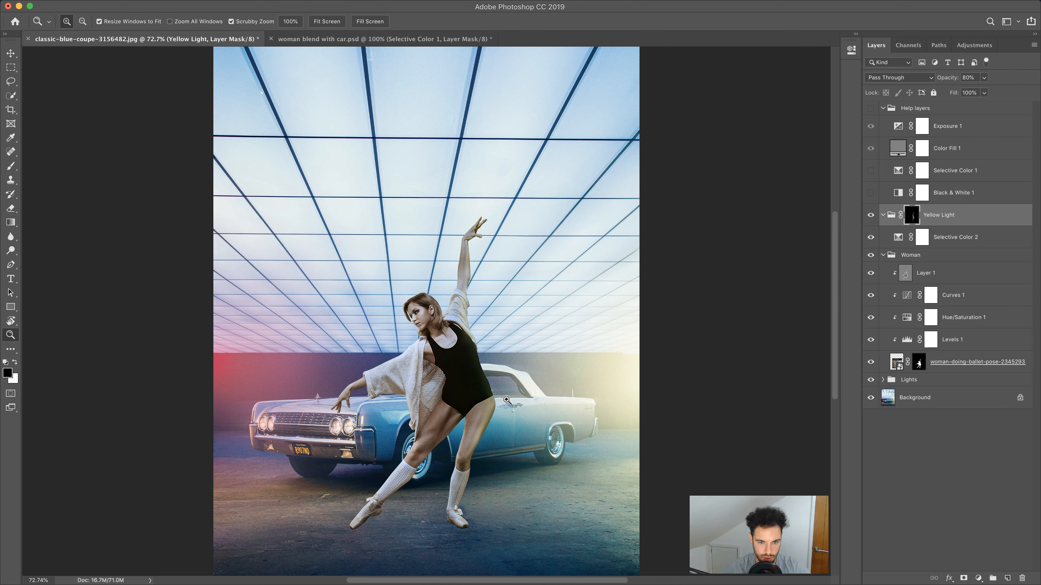
left_click(870, 216)
left_click(870, 216)
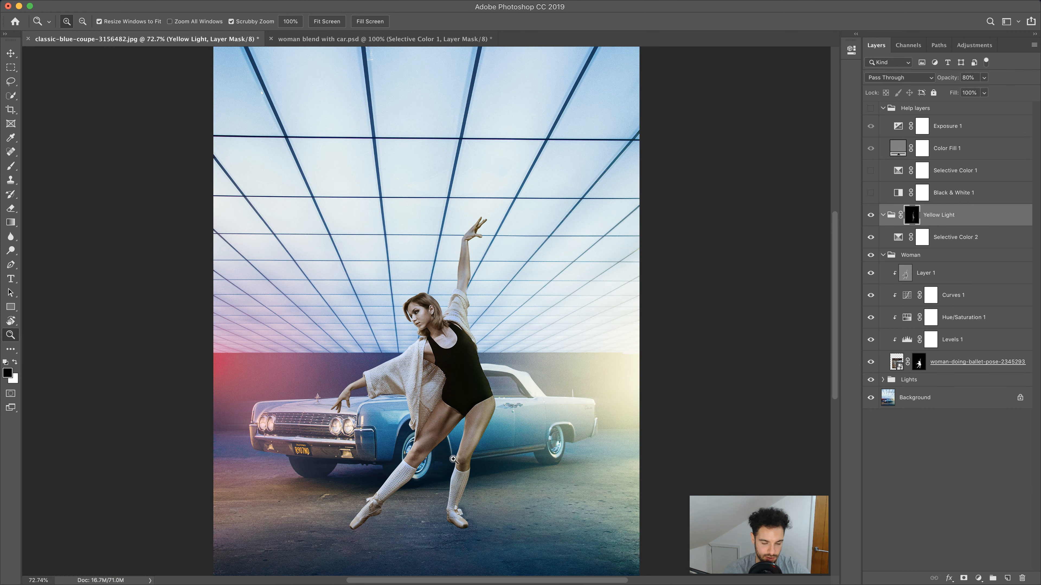
left_click(456, 389)
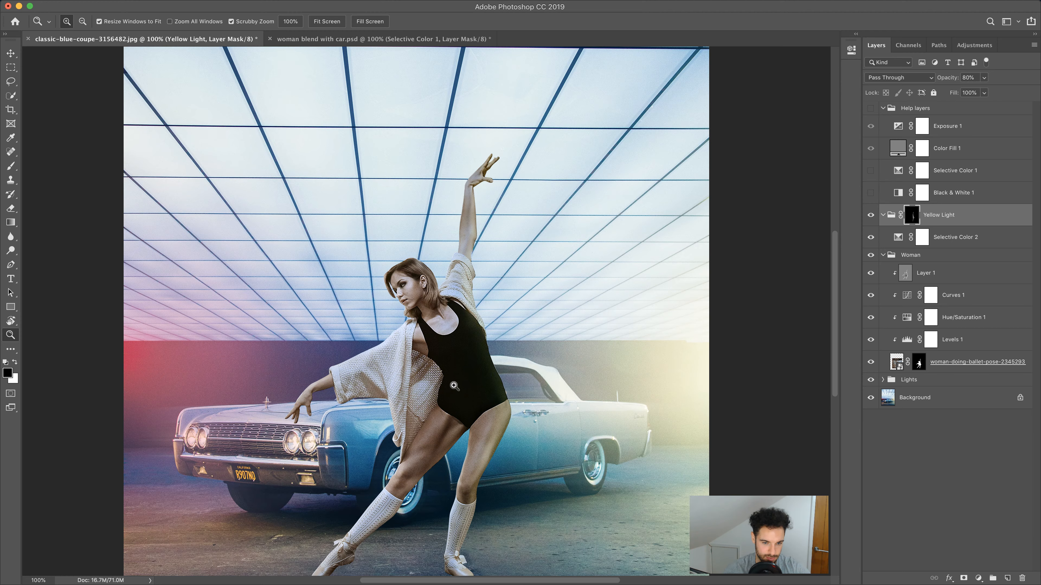
left_click(456, 388)
left_click(477, 355, "alt")
right_click(481, 325)
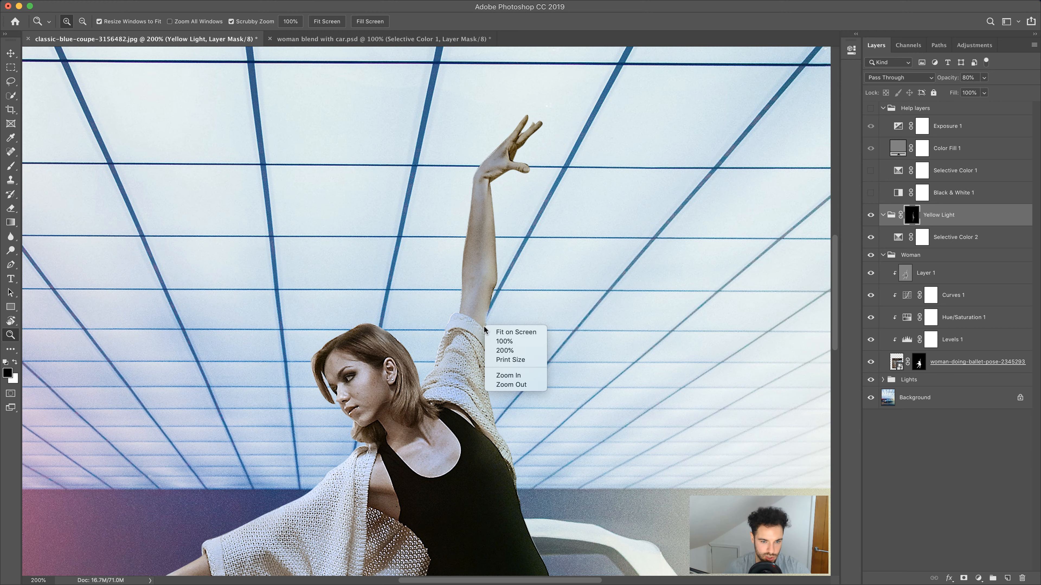
left_click(503, 332)
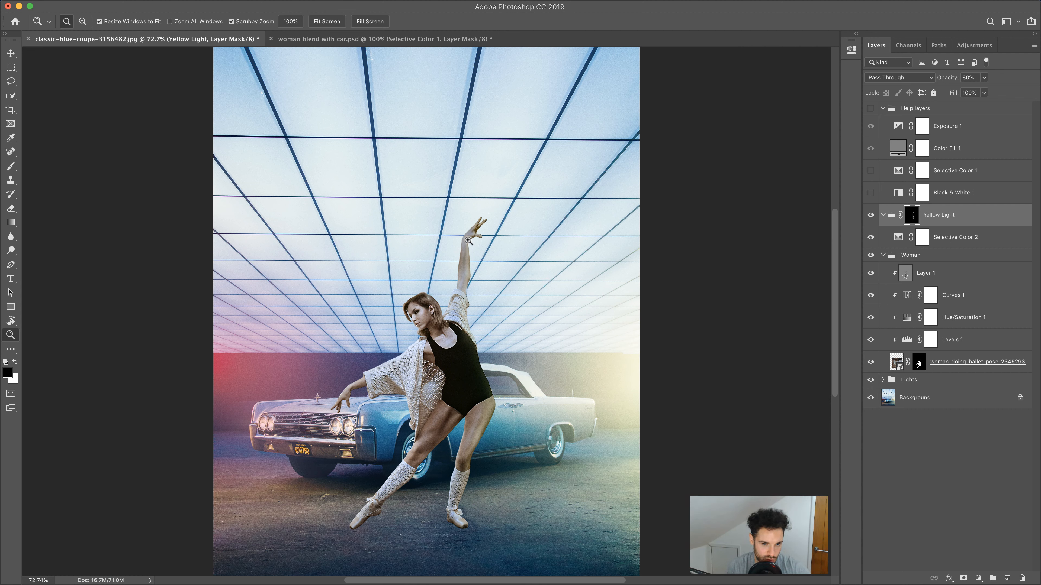
Step: Add a Hue/Saturation adjustment layer above Selective Color 2 in the Yellow Light group and enable Colorize
left_click(451, 404)
left_click(970, 241)
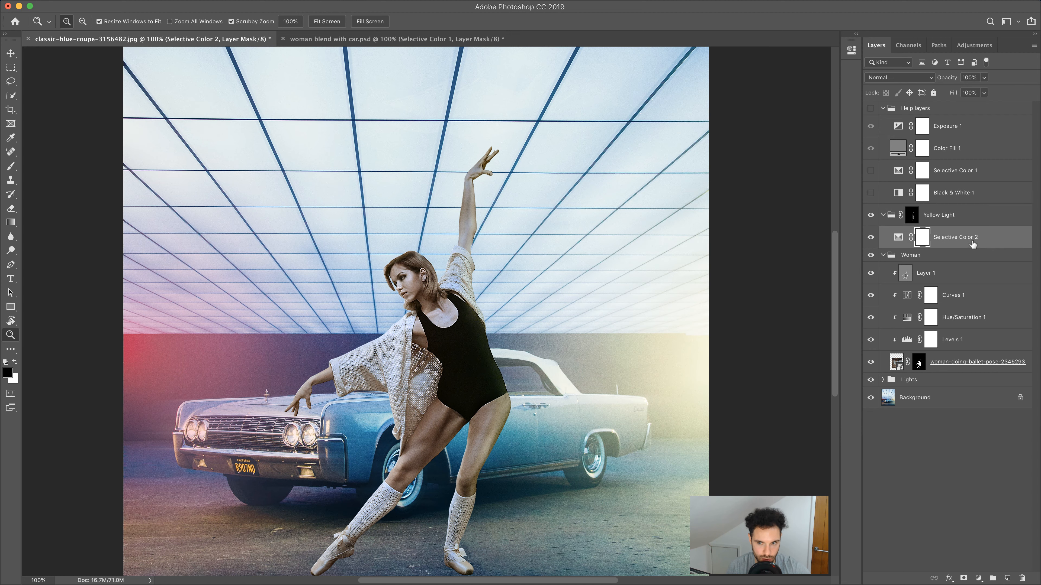
left_click(978, 578)
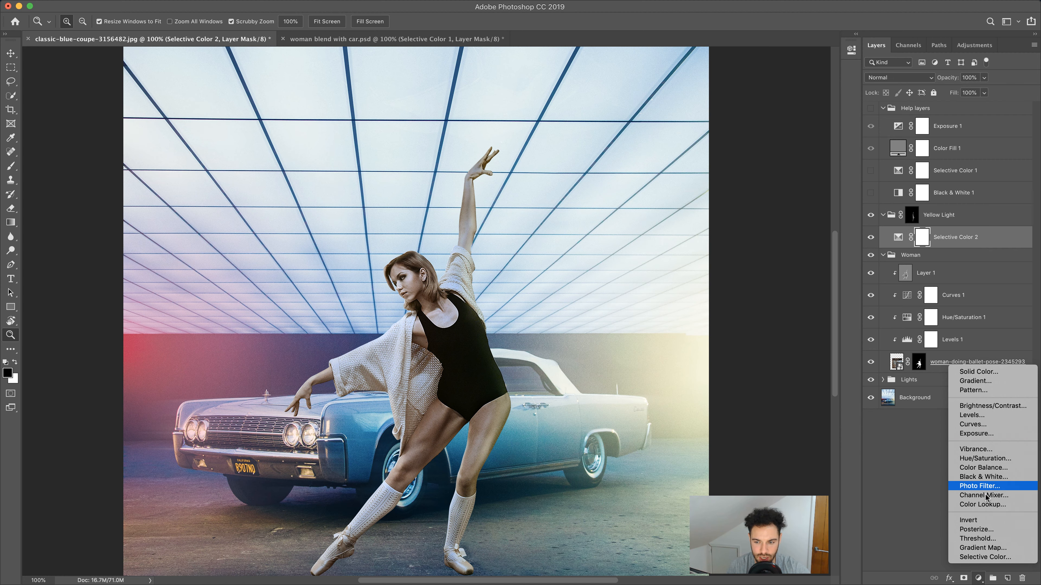
left_click(983, 458)
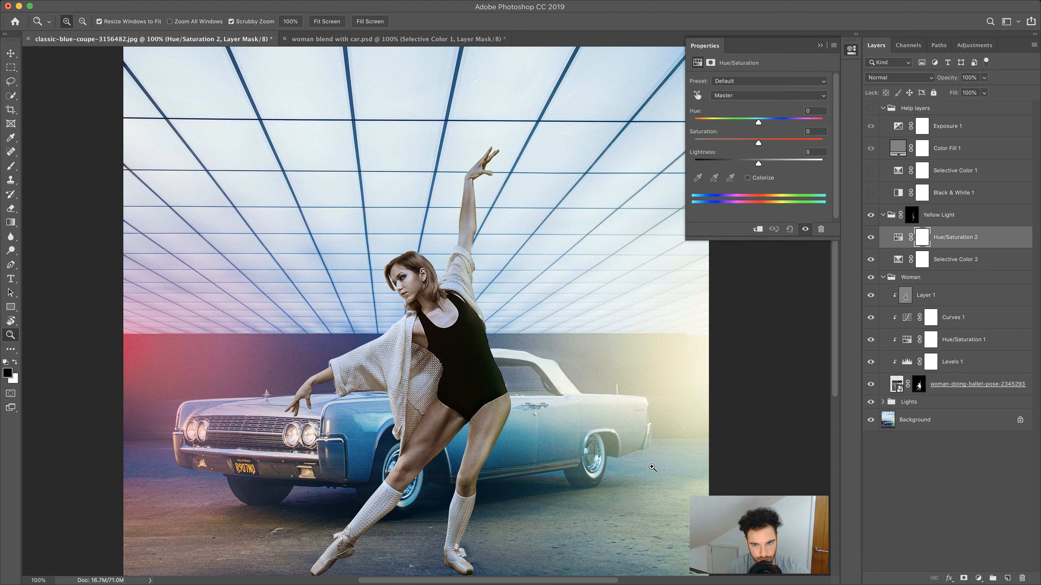
left_click(755, 179)
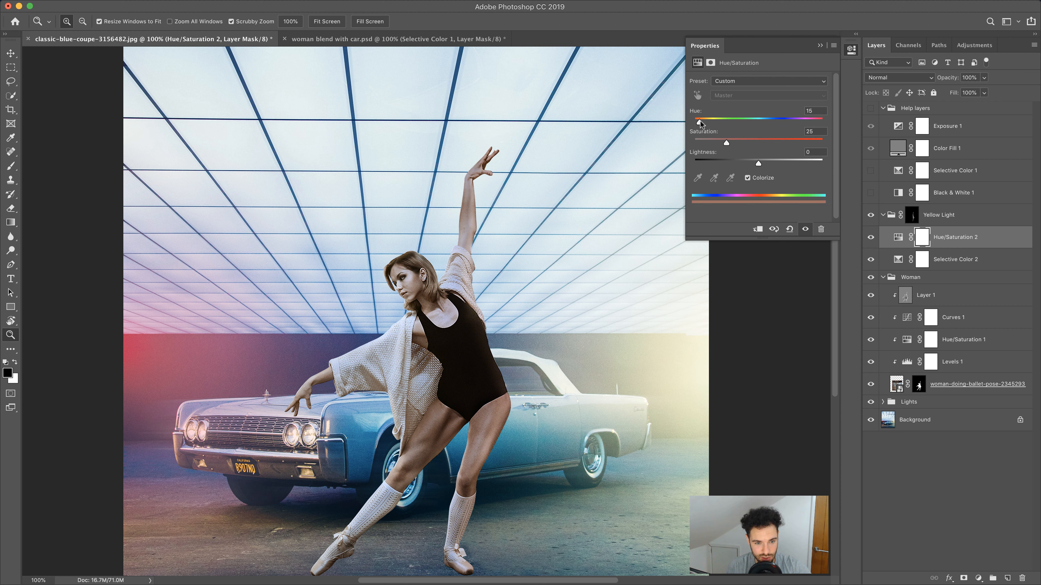
Step: Give the new Hue/Saturation layer a bright yellow tint with hue 68, saturation 85 and lightness +83
mouse_move(700, 123)
left_mouse_down()
mouse_move(730, 122)
mouse_move(713, 121)
left_mouse_up()
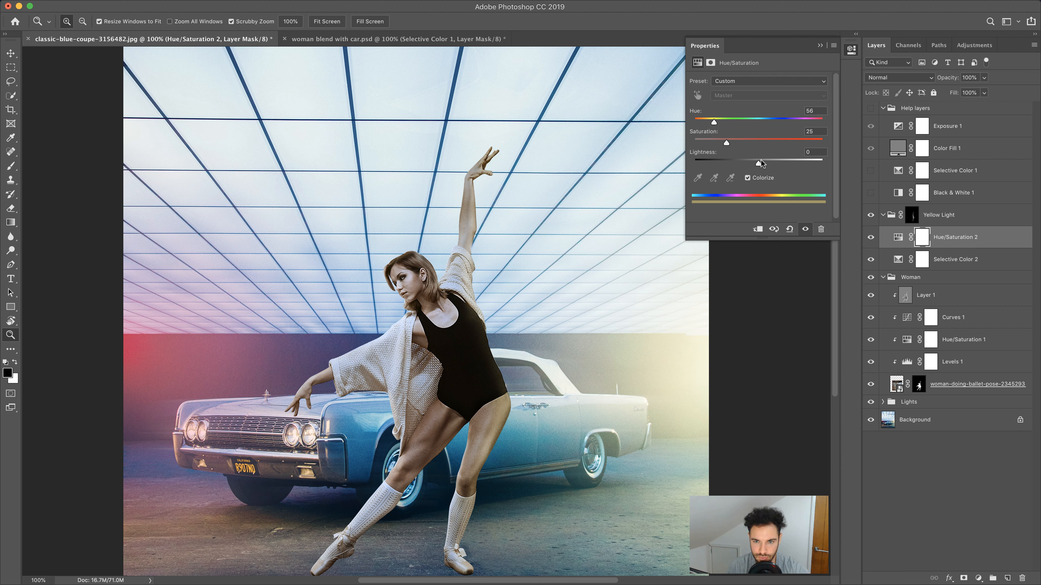
left_click_drag(759, 163, 809, 164)
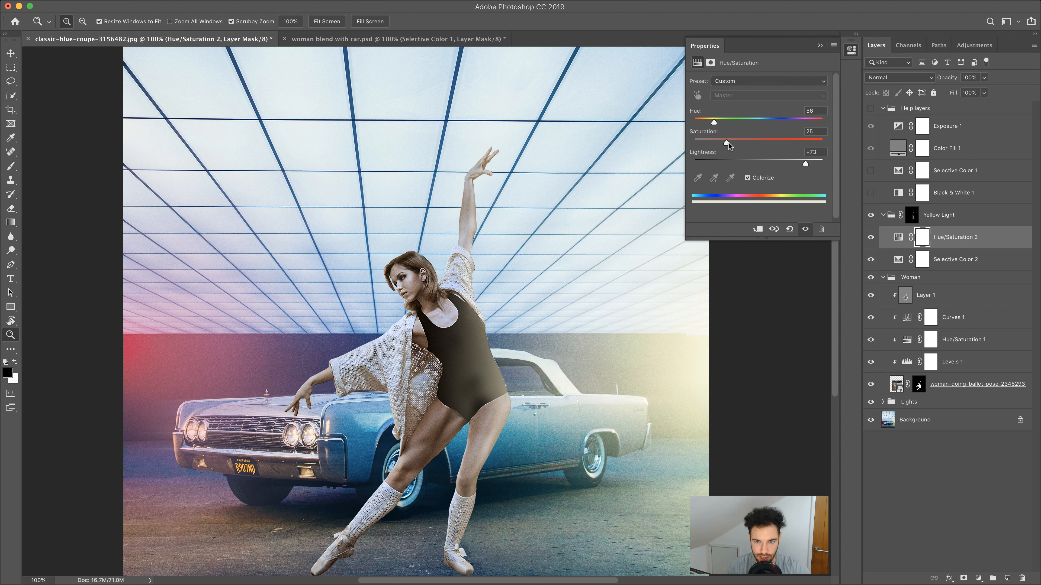
left_click_drag(728, 141, 751, 142)
left_click_drag(806, 166, 814, 166)
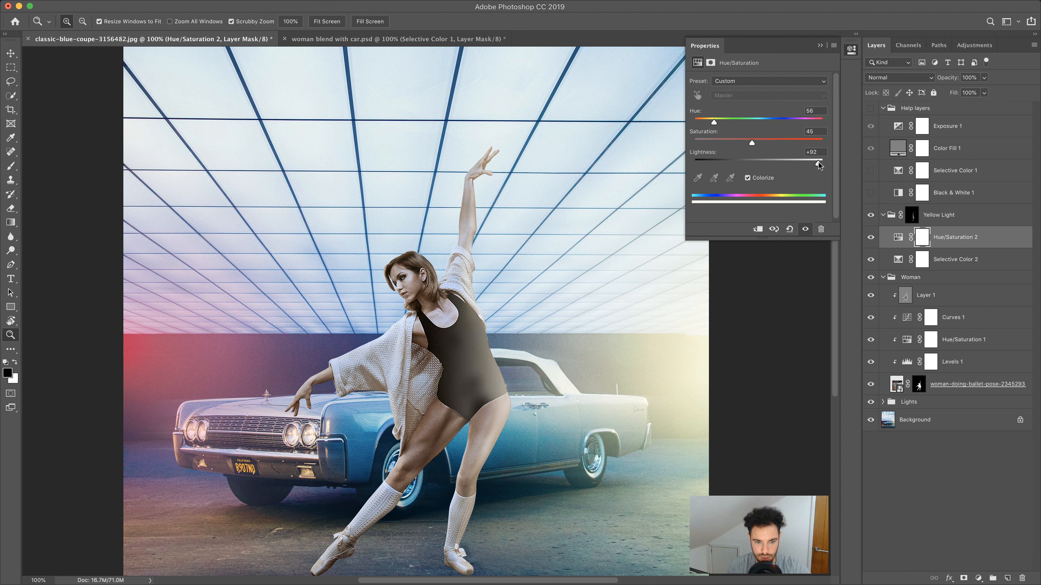
left_click_drag(751, 143, 778, 143)
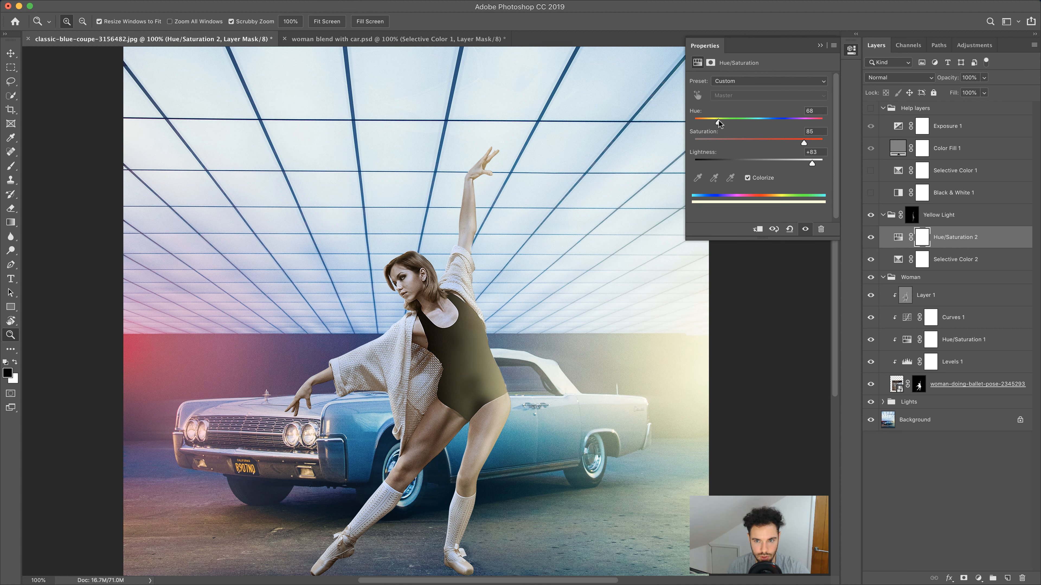
left_click(819, 45)
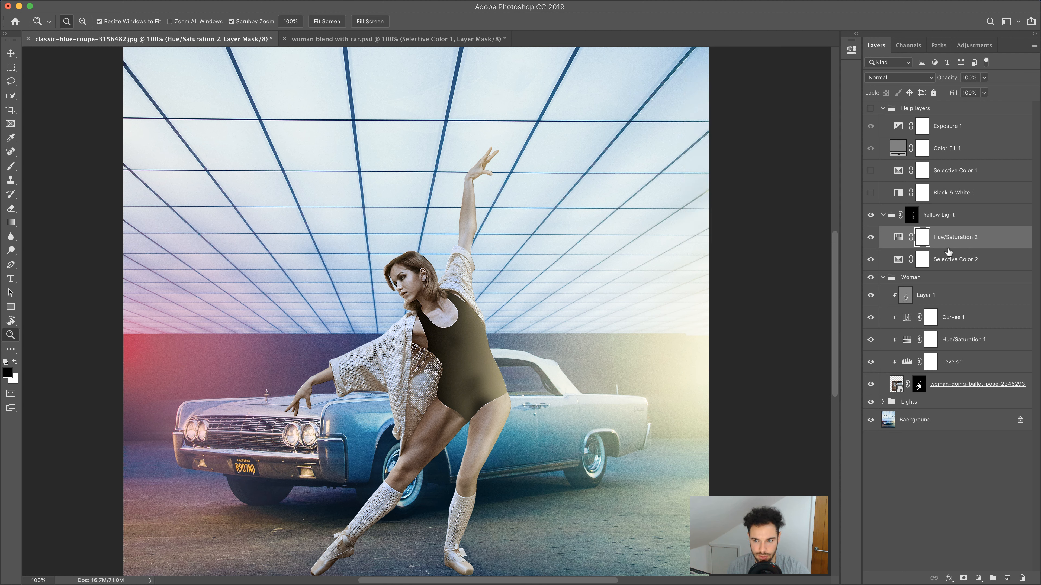
Step: Check the Hue/Saturation tint outside the Yellow Light group's mask, and inside the group with the layer hidden and shown
left_click_drag(949, 251, 929, 223)
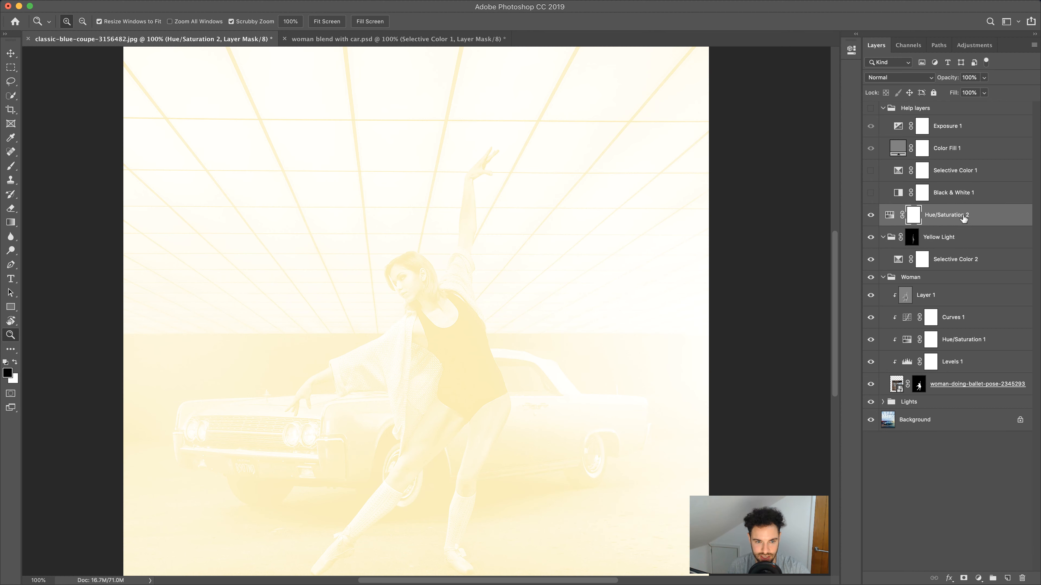
left_click_drag(967, 216, 970, 237)
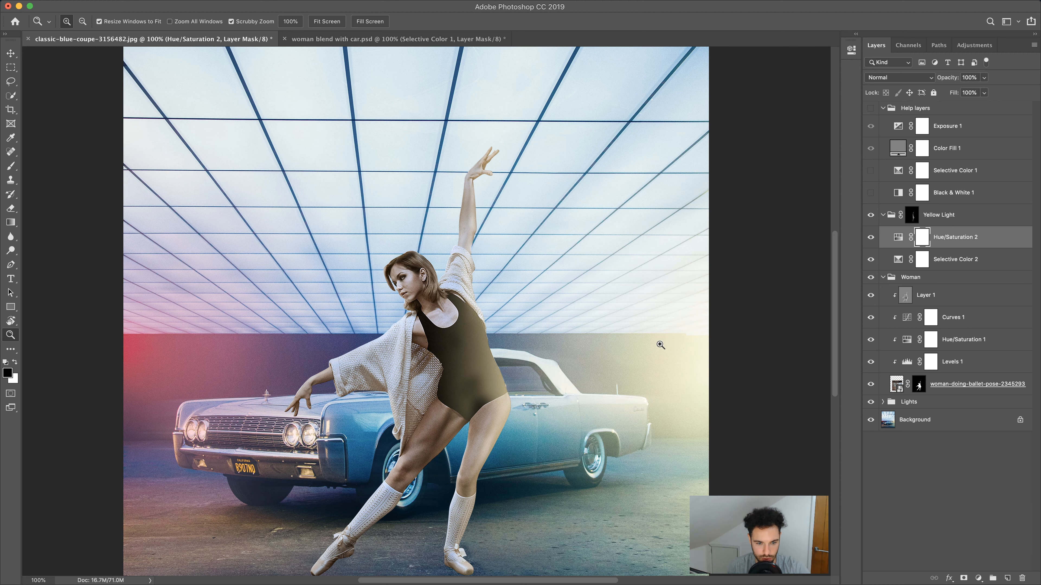
left_click(870, 238)
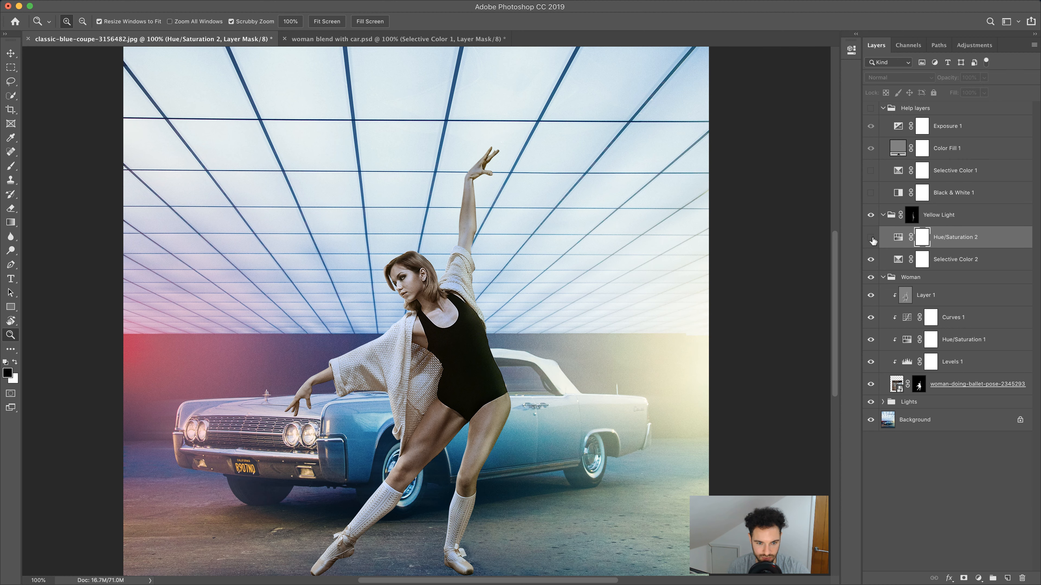
left_click(870, 239)
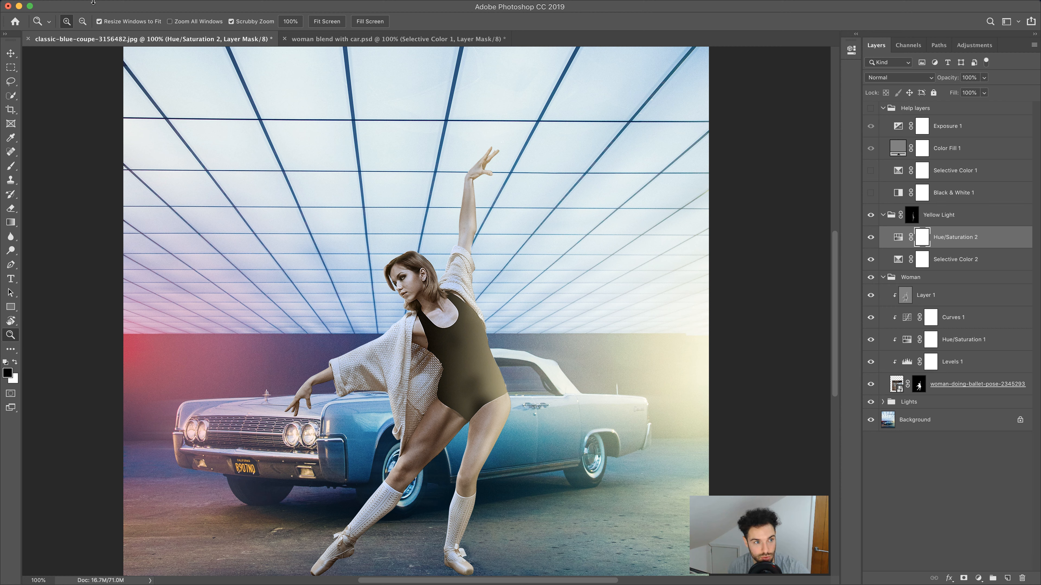
Step: Fill the Hue/Saturation layer's mask with black at 100% opacity to hide its tint
left_click(121, 5)
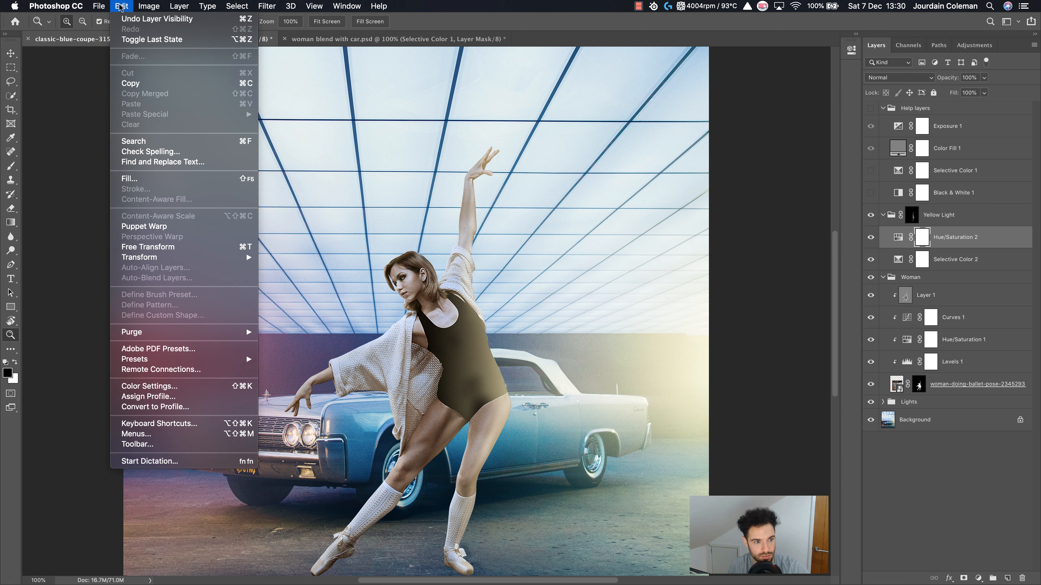
left_click(149, 180)
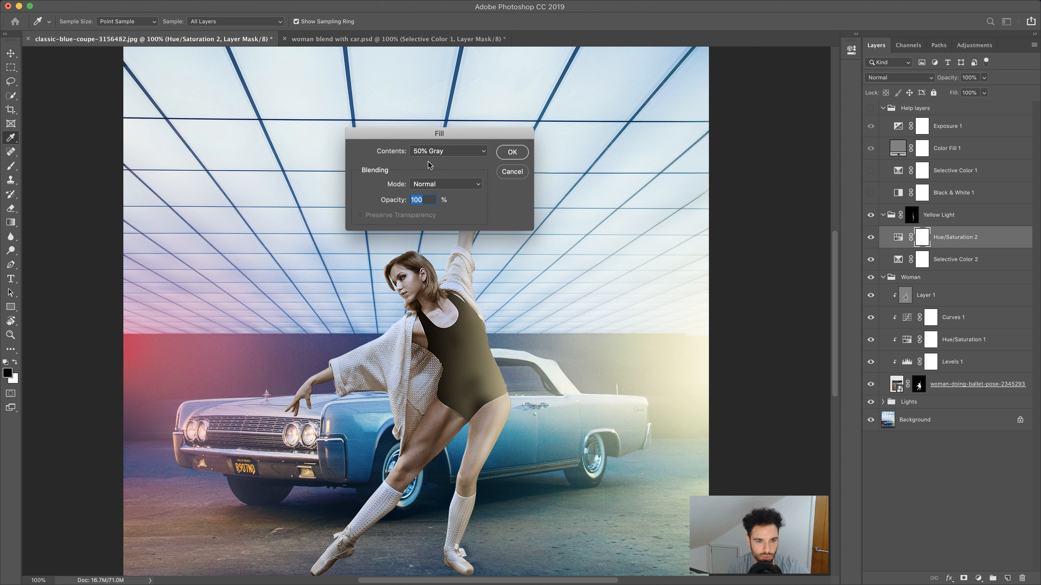
left_click(428, 150)
left_click(437, 73)
left_click(507, 155)
key("z")
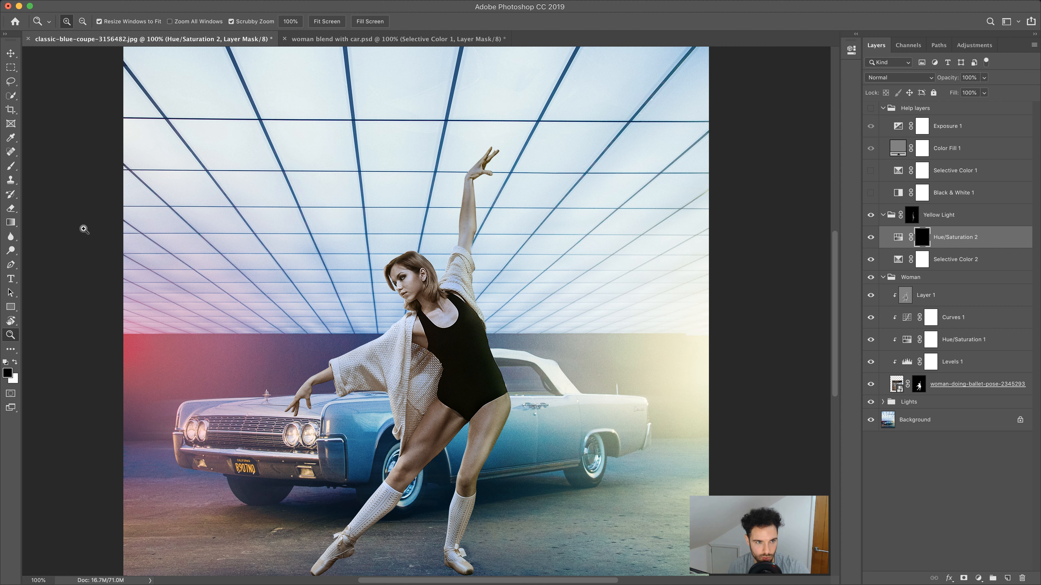
Step: Ready the Brush tool with white as the foreground colour over the woman's legs at 300% zoom
left_click(10, 165)
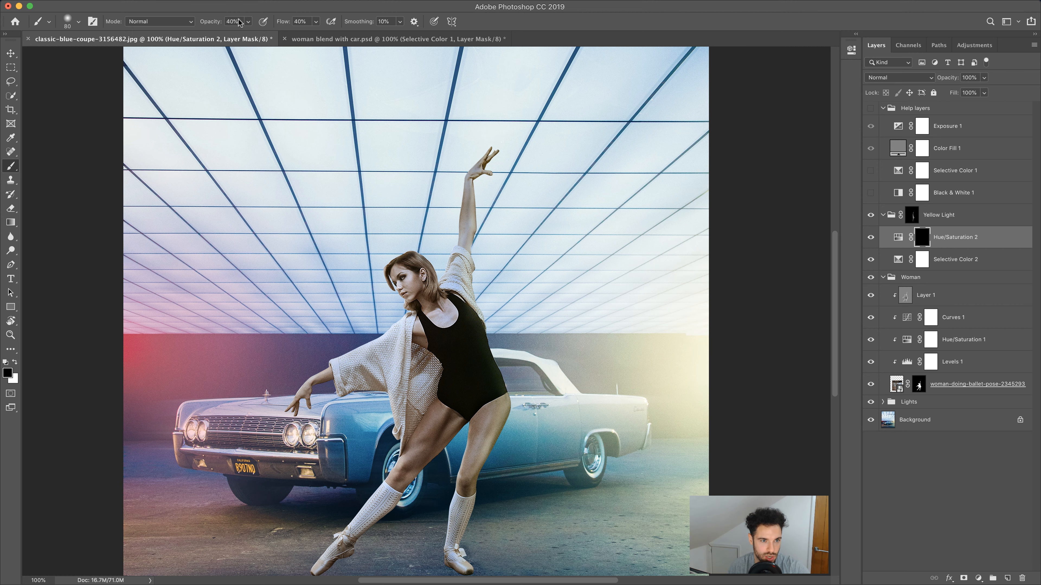
left_click(10, 334)
left_click(492, 465)
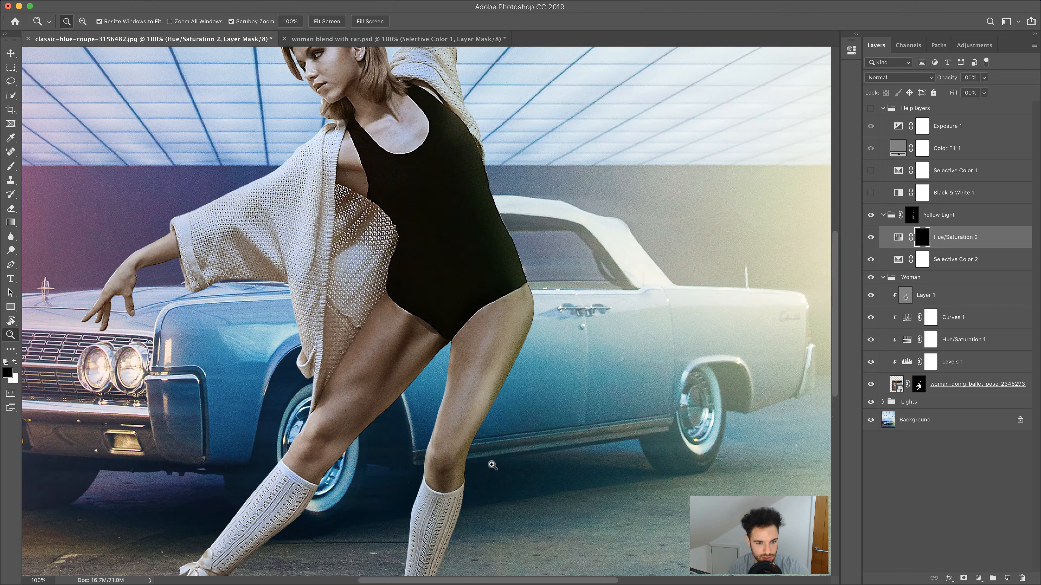
scroll(484, 410, "down", 5)
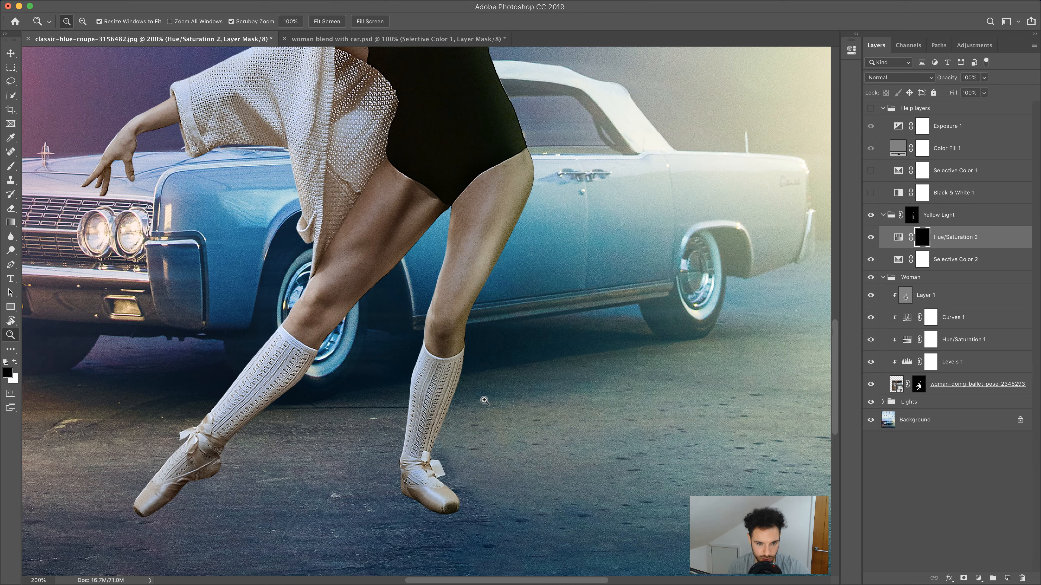
left_click(514, 200)
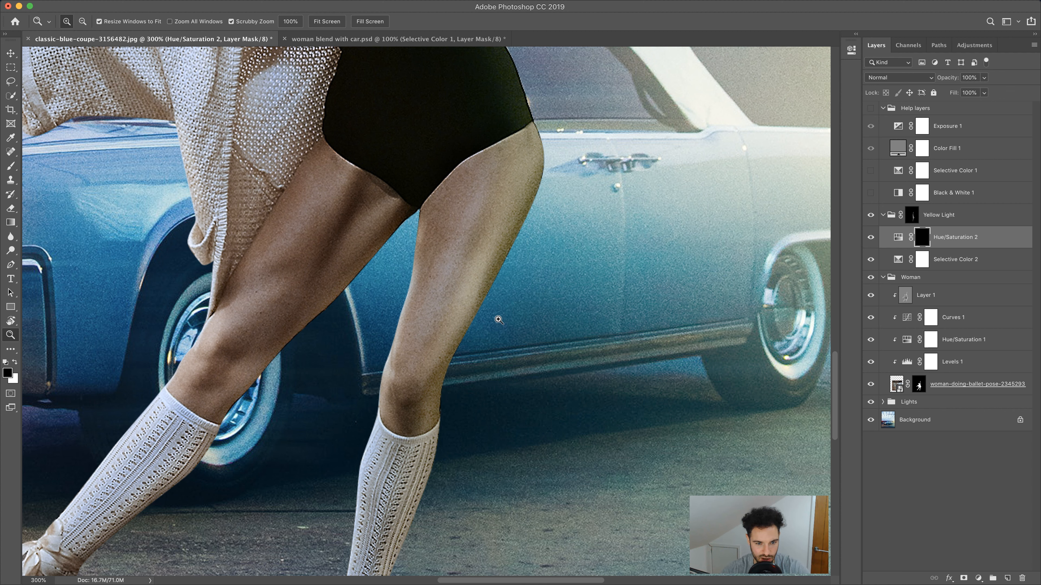
left_click(11, 166)
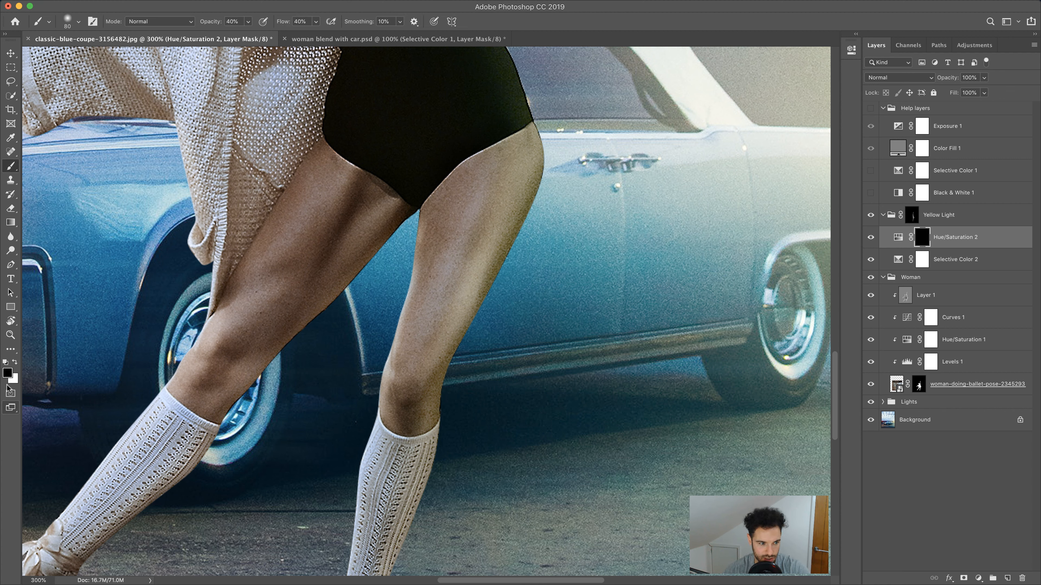
left_click(14, 362)
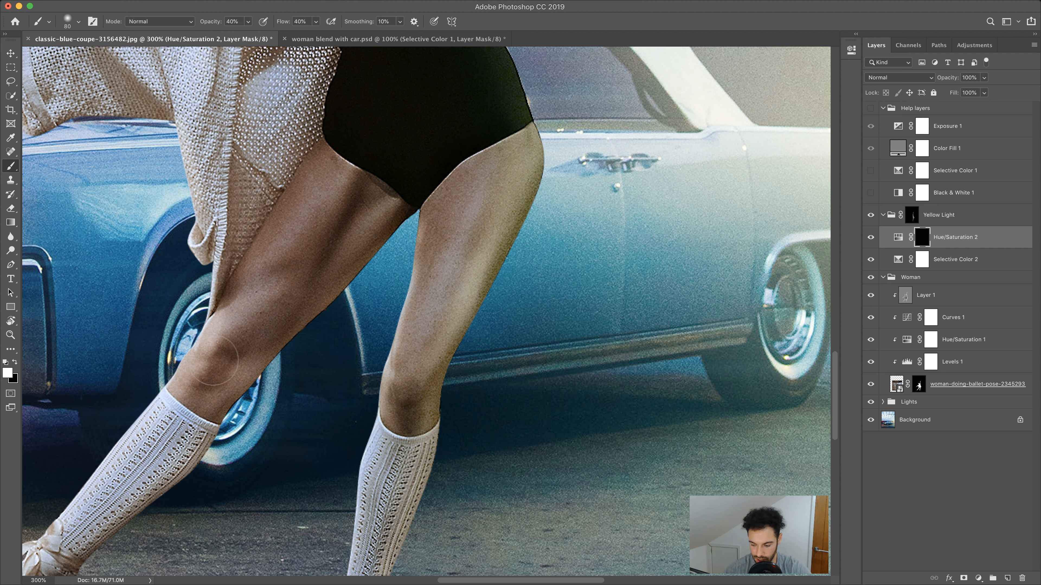
key("x")
key("x")
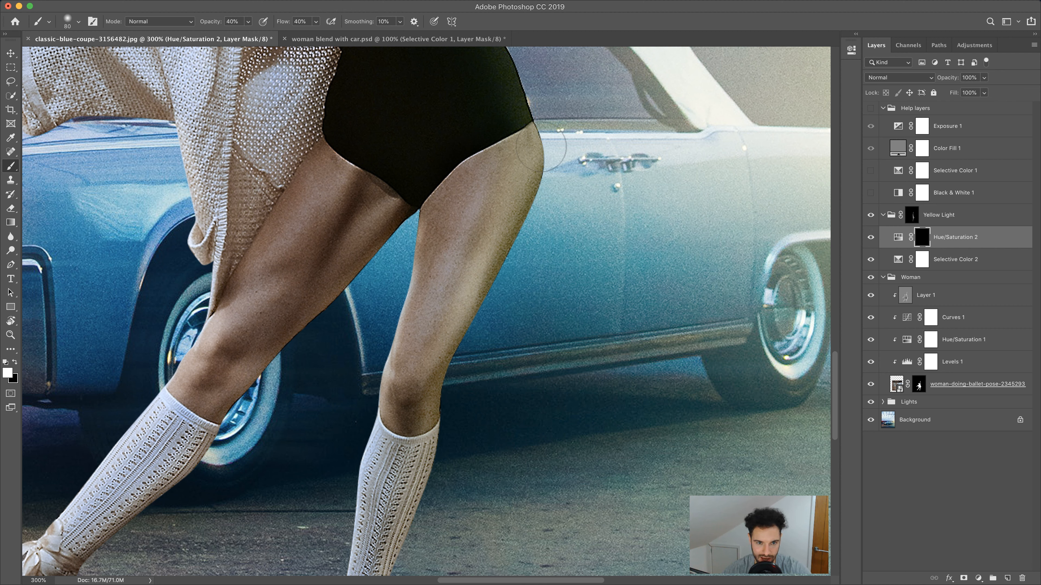
key("x")
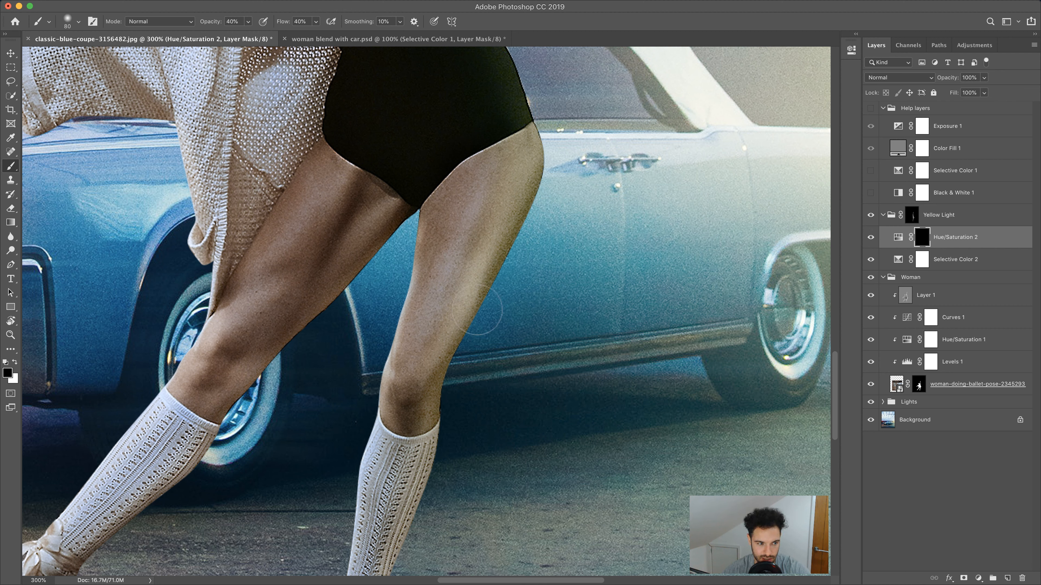
key("x")
Step: Paint white on the Hue/Saturation mask along the standing leg's outer edge, reducing the brush from 25 to 15 px
key("bracketleft")
key("bracketleft")
key("bracketleft")
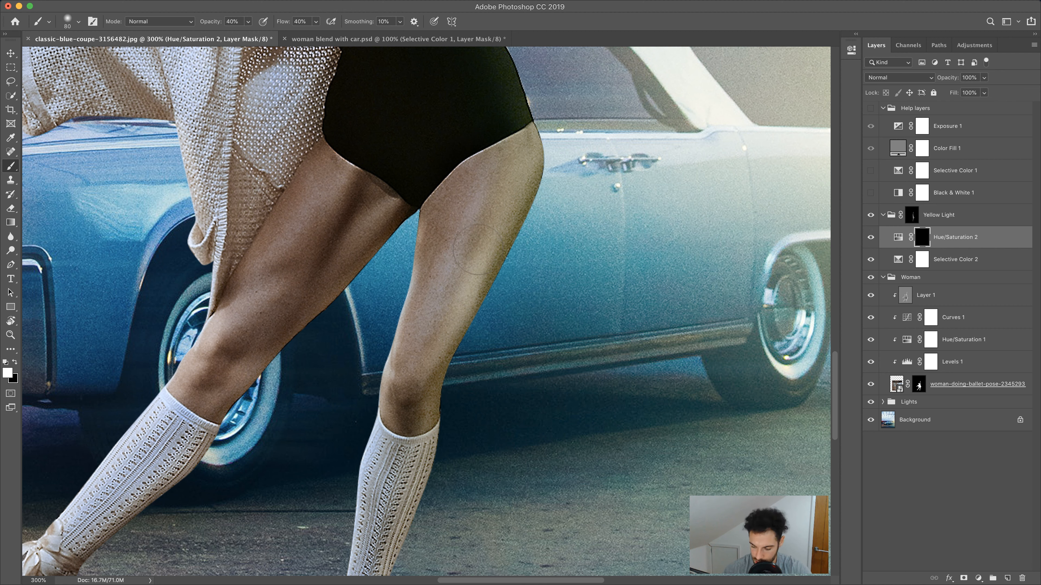
key("bracketleft")
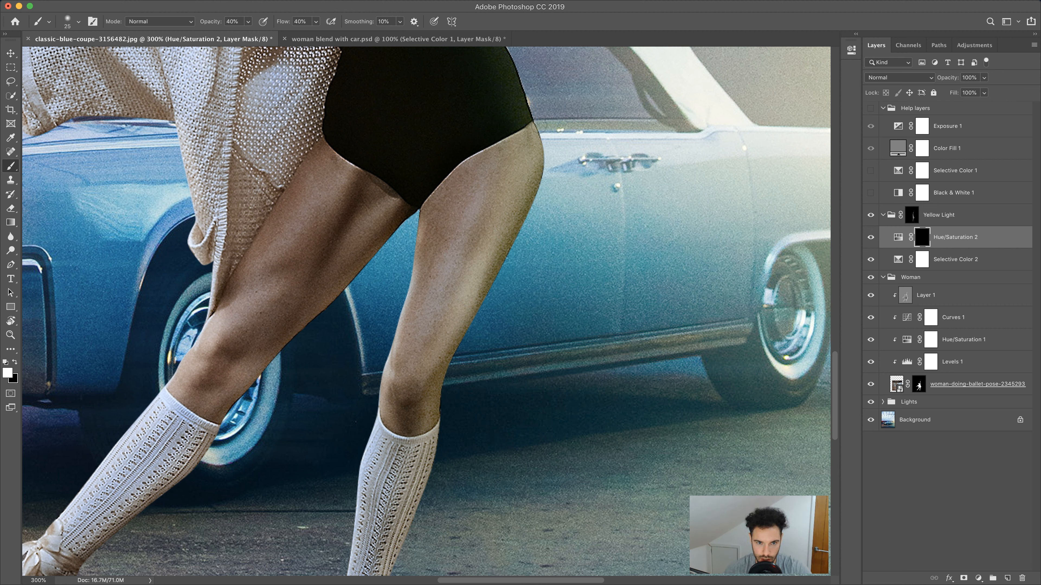
left_click_drag(539, 126, 547, 171)
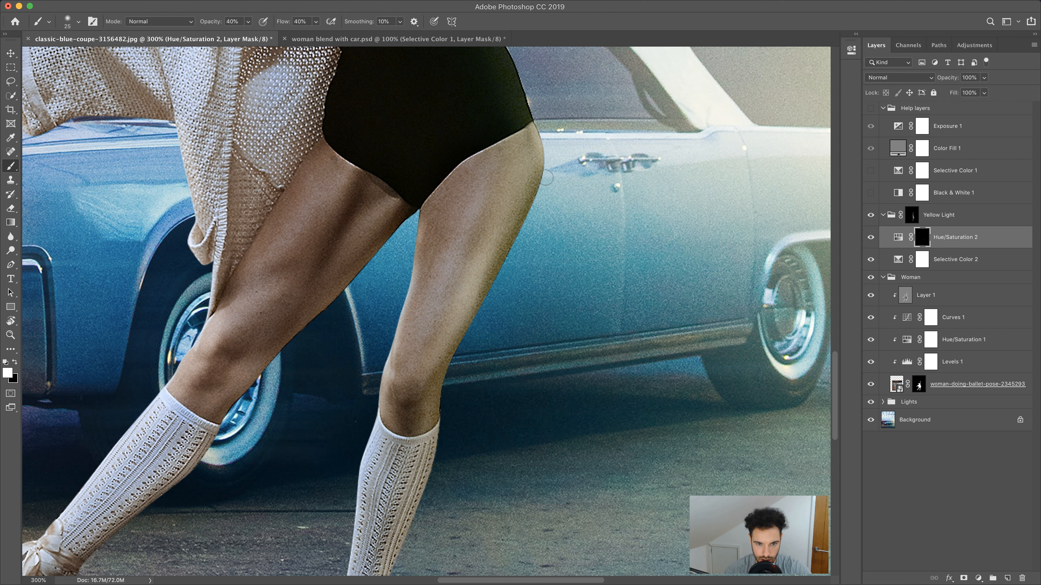
key("bracketleft")
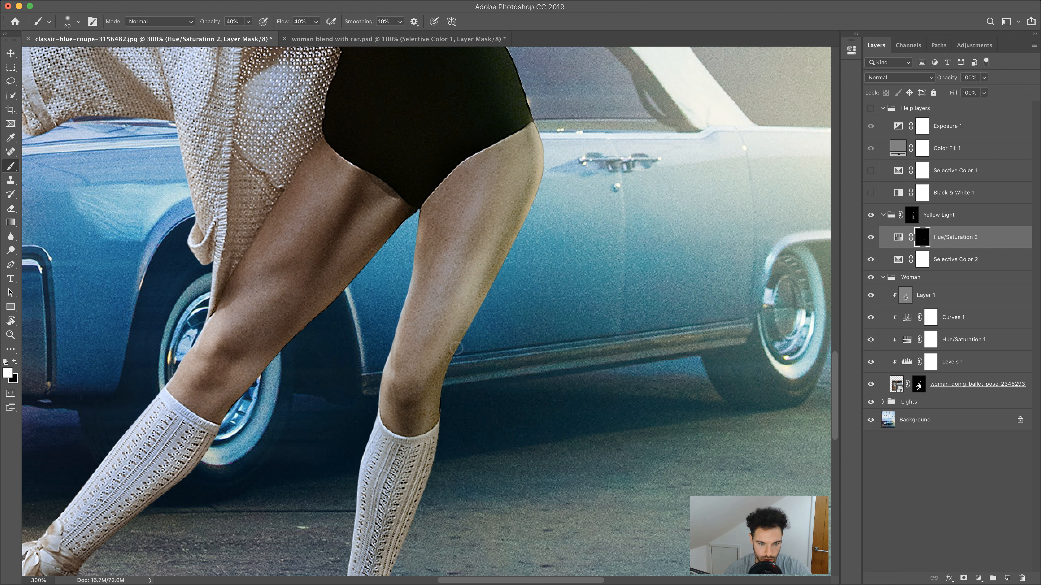
key("bracketleft")
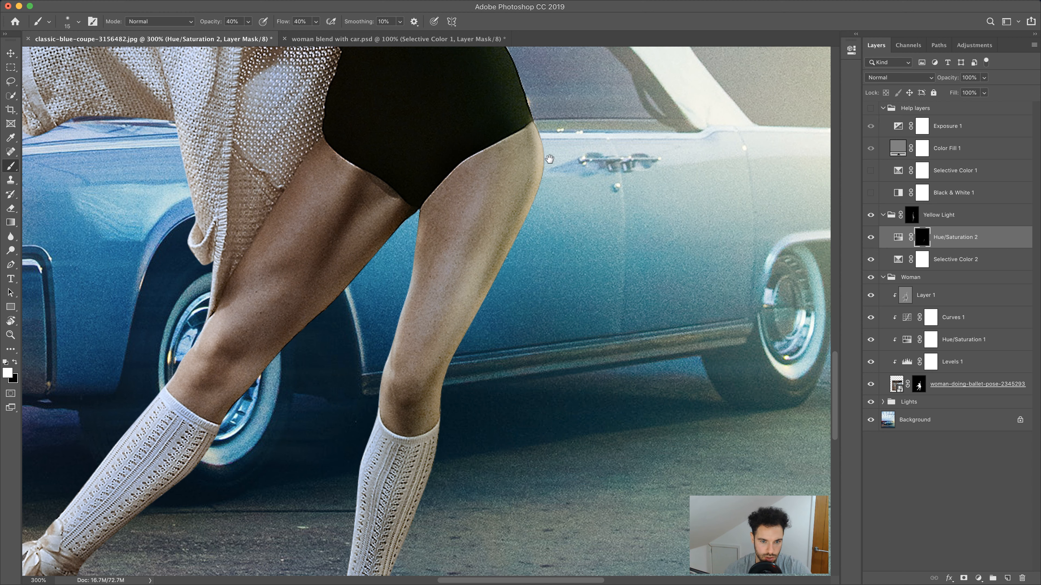
Step: Paint the bright yellow rim light along the leotard's edge above the hip with a brush of 20 to 25 px
left_click_drag(549, 160, 569, 410)
key("bracketright")
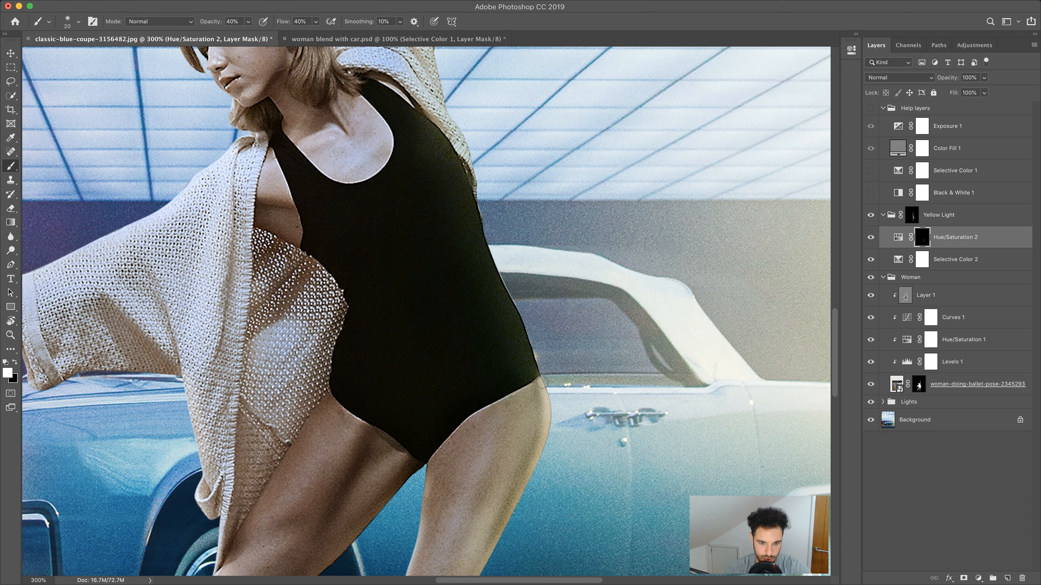
mouse_move(537, 379)
left_mouse_down()
mouse_move(464, 163)
mouse_move(488, 254)
mouse_move(526, 329)
left_mouse_up()
key("bracketright")
key("bracketleft")
key("bracketright")
scroll(527, 329, "down", 10)
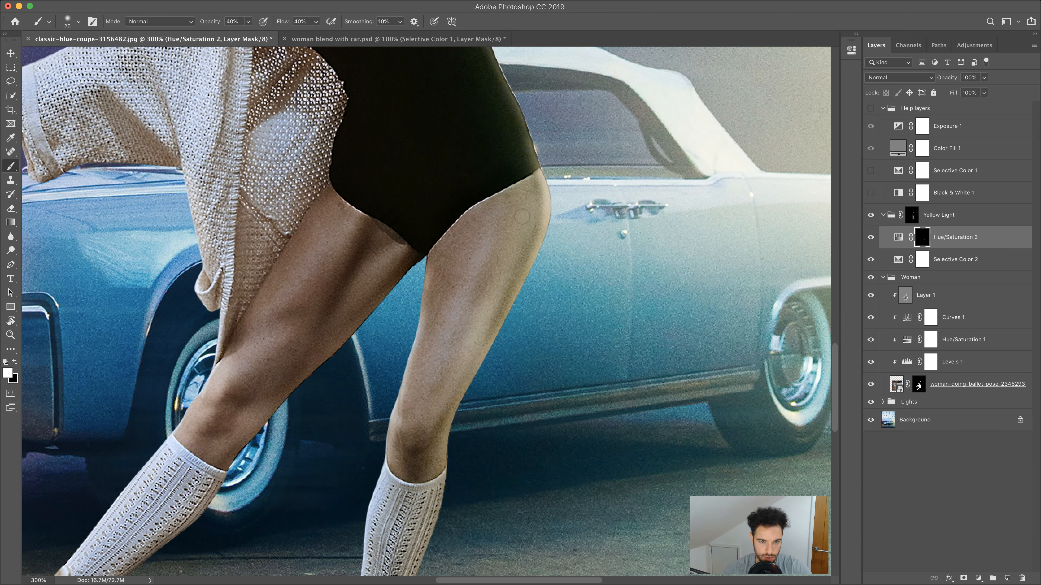
Step: Refine the yellow rim light along the leotard's outer edge up the torso with a 15 px brush
scroll(513, 238, "up", 10)
scroll(512, 238, "up", 5)
key("bracketleft")
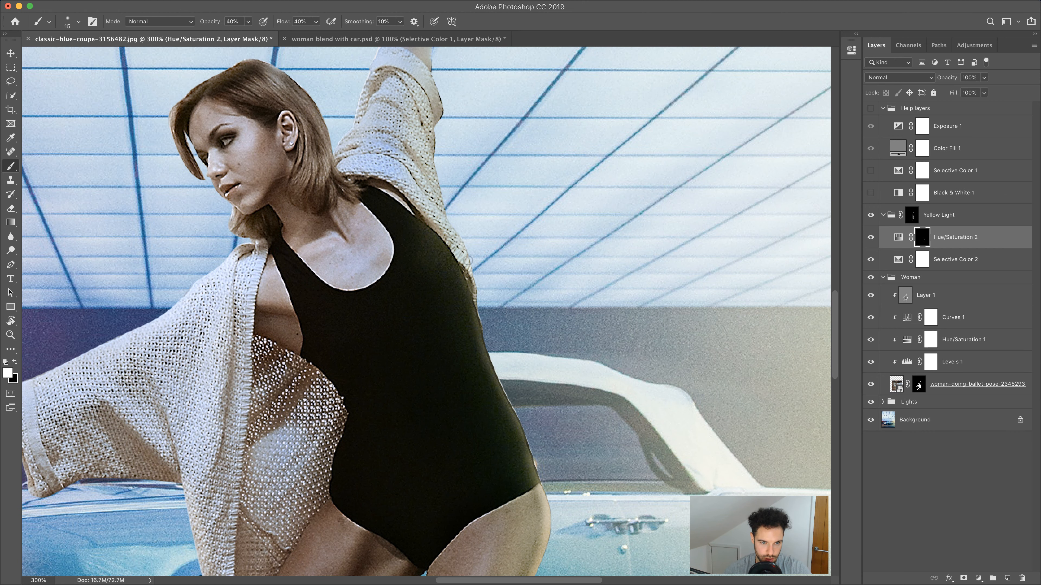
key("bracketright")
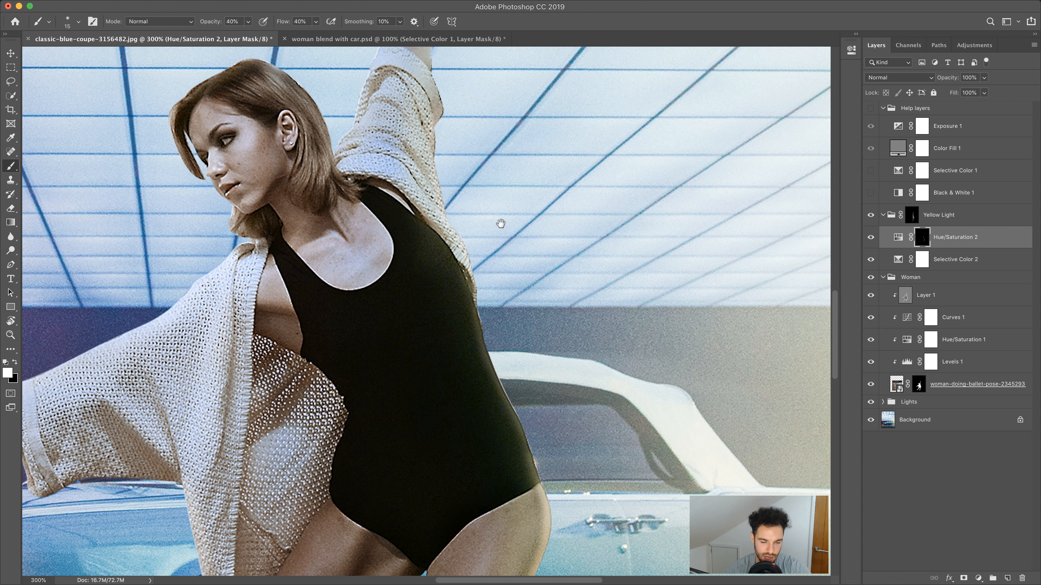
mouse_move(501, 223)
left_mouse_down()
mouse_move(516, 242)
mouse_move(528, 310)
mouse_move(518, 332)
left_mouse_up()
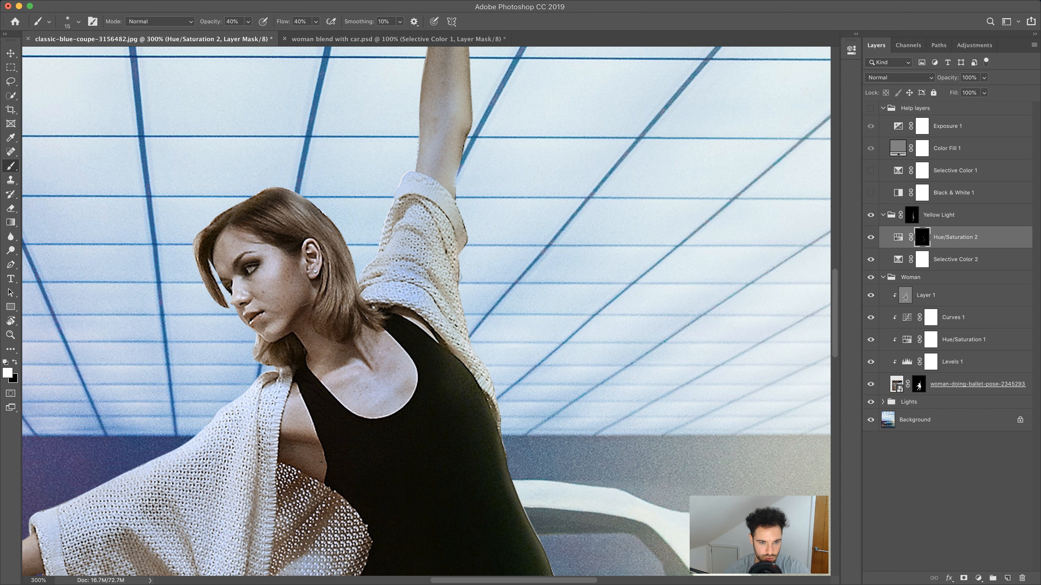
left_click_drag(470, 356, 412, 213)
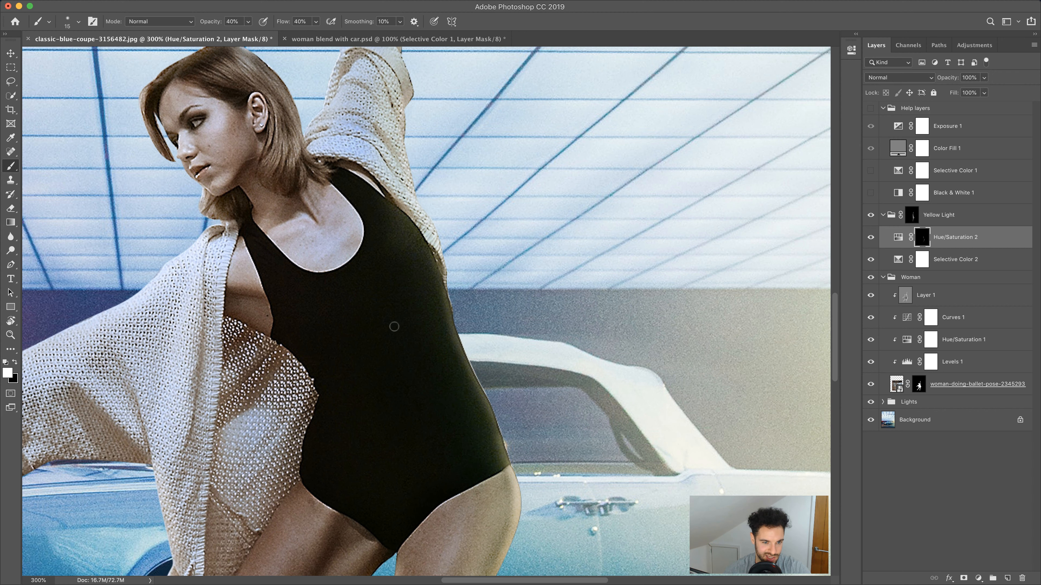
Step: Raise the brush opacity to 60% and flow to 54%, and paint the yellow rim light along the raised arm's outer edge
left_click_drag(436, 167, 462, 488)
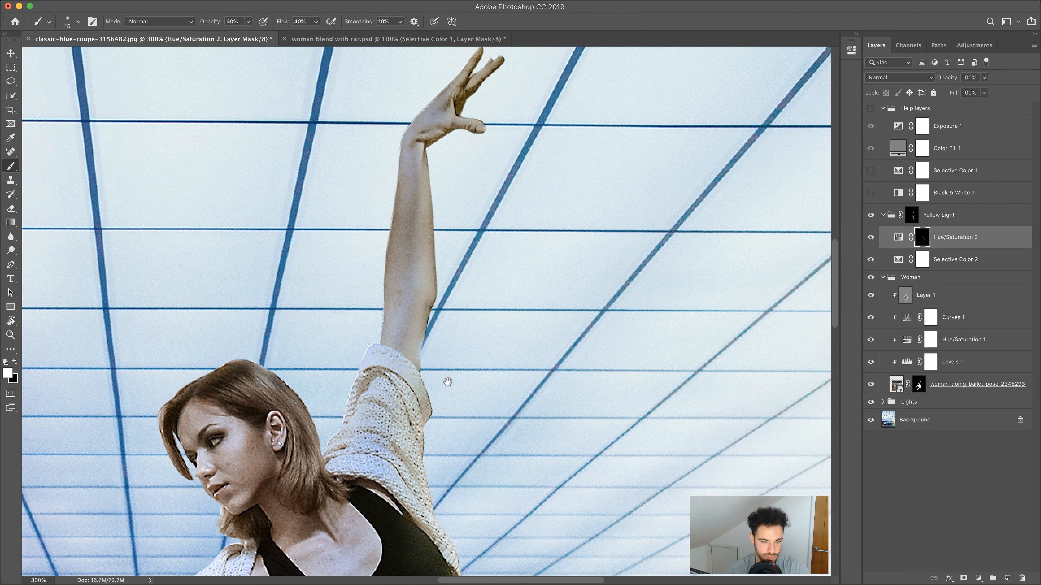
key("]")
key("bracketleft")
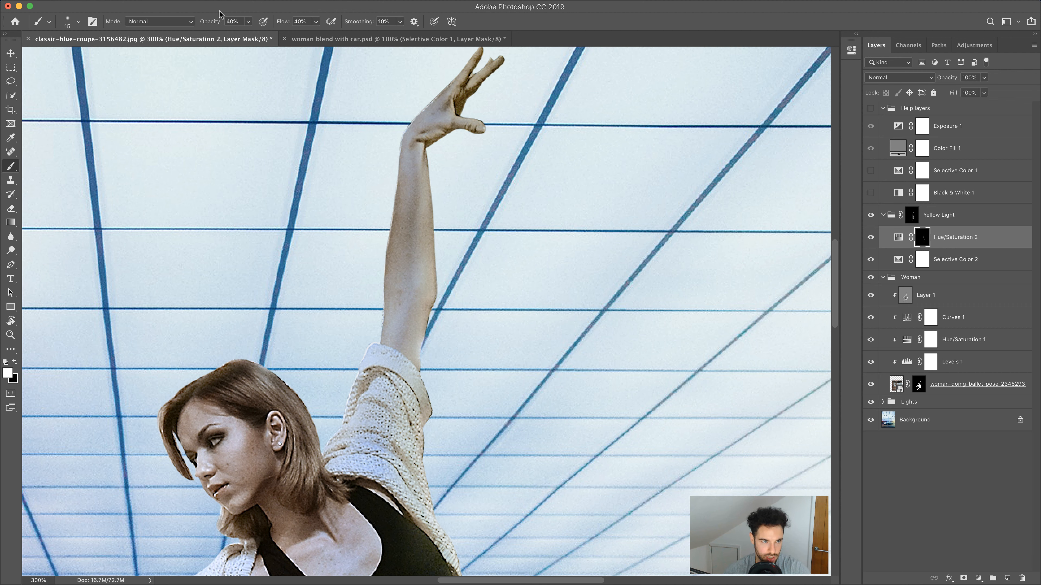
left_click_drag(208, 22, 217, 23)
left_click_drag(287, 23, 296, 22)
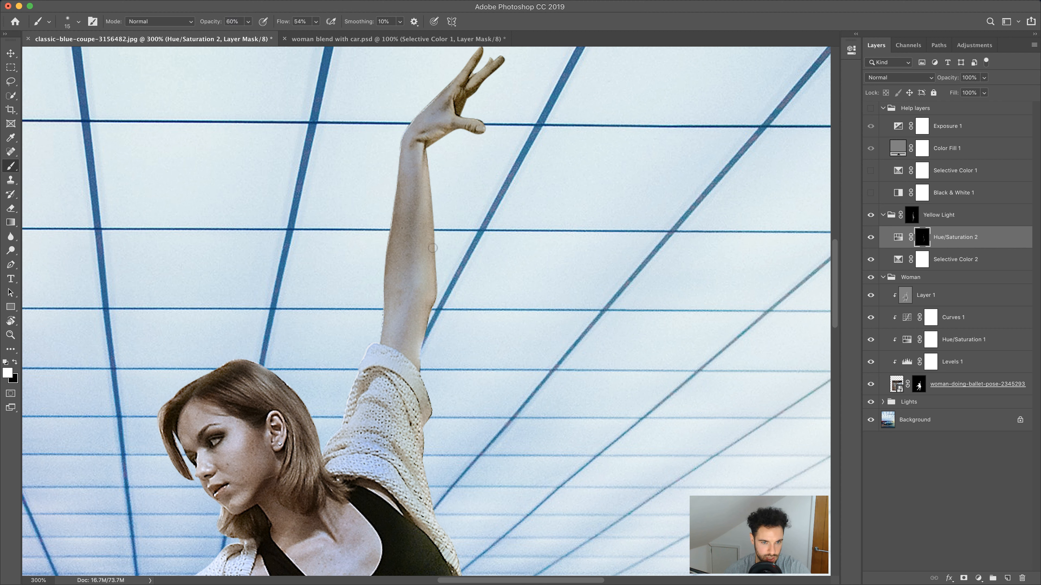
key("bracketright")
key("bracketright")
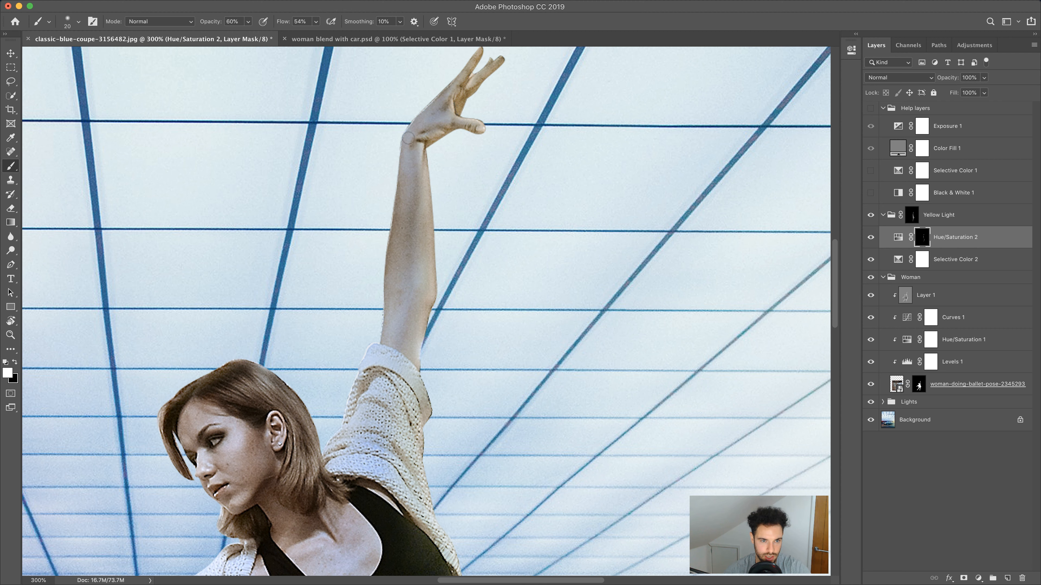
Step: Continue the yellow rim light over the raised hand and forearm with a 20 to 25 px brush
key("bracketleft")
key("bracketright")
key("bracketright")
key("bracketright")
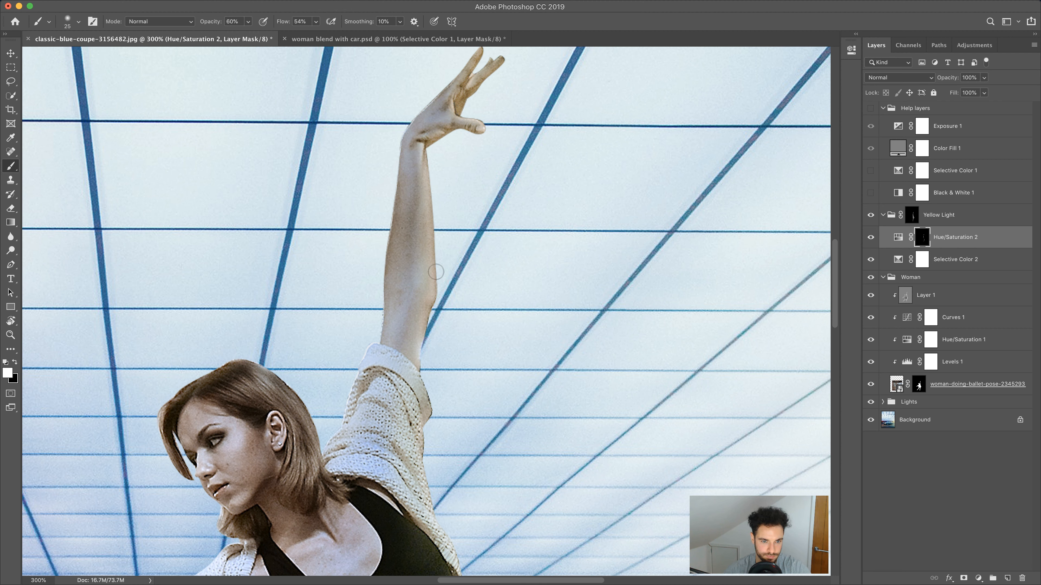
Step: Extend the yellow light on the Yellow Light group mask over the sleeve and standing leg with a 20 px brush
scroll(441, 400, "down", 10)
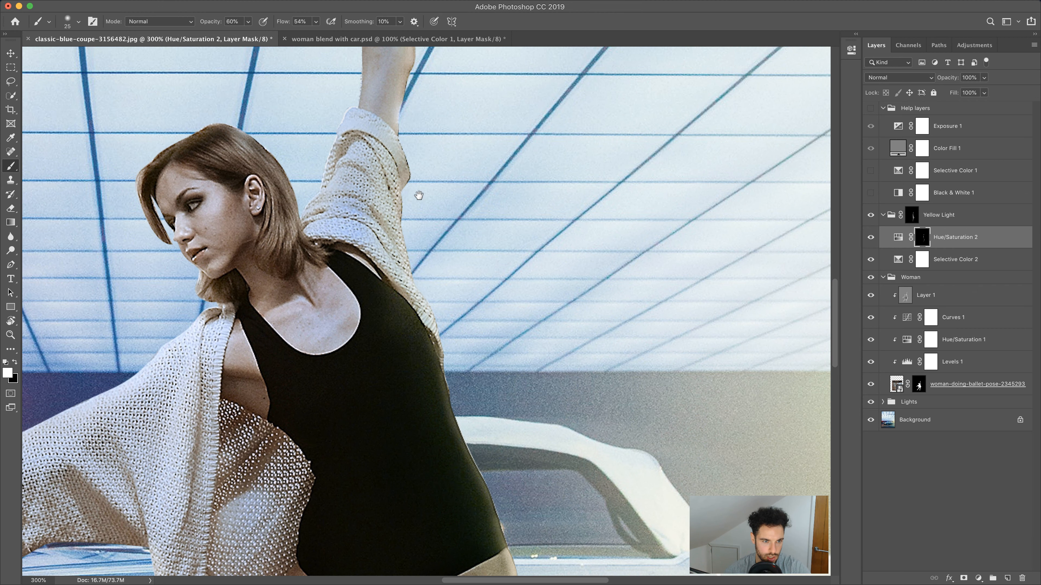
key("bracketleft")
left_click(911, 217)
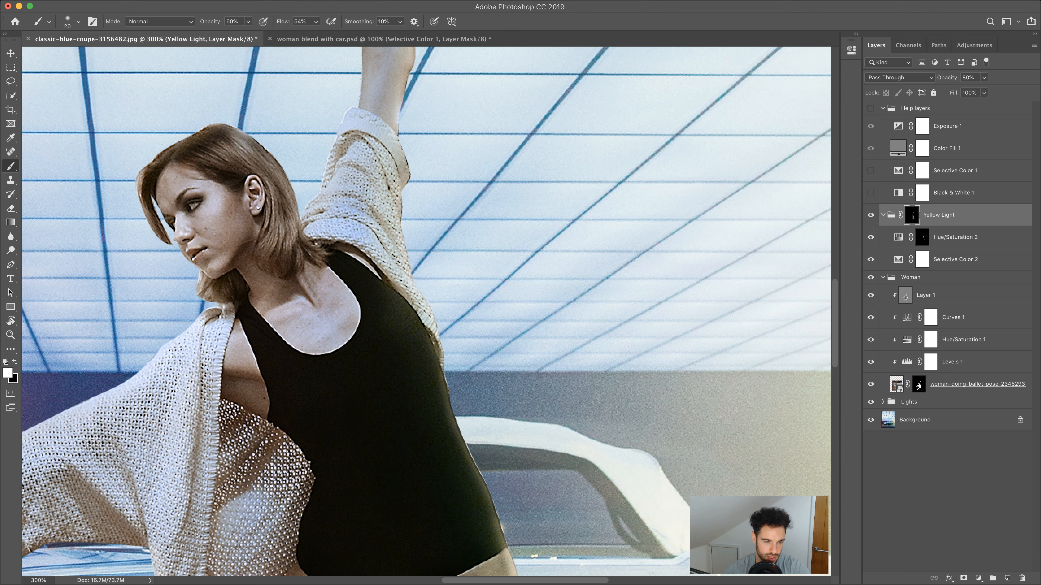
left_click_drag(379, 263, 320, 132)
left_click_drag(323, 258, 327, 118)
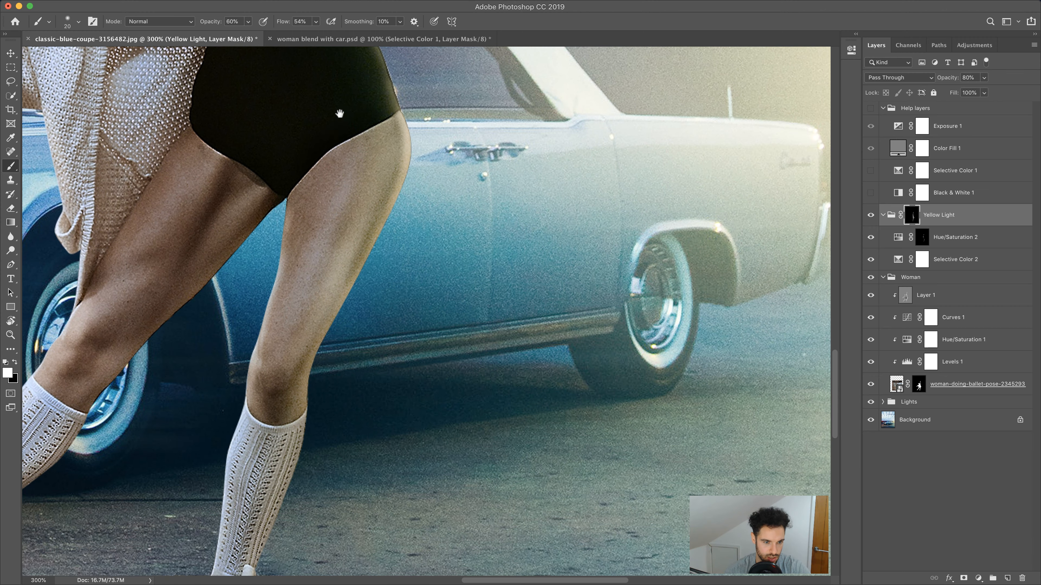
left_click_drag(327, 178, 348, 121)
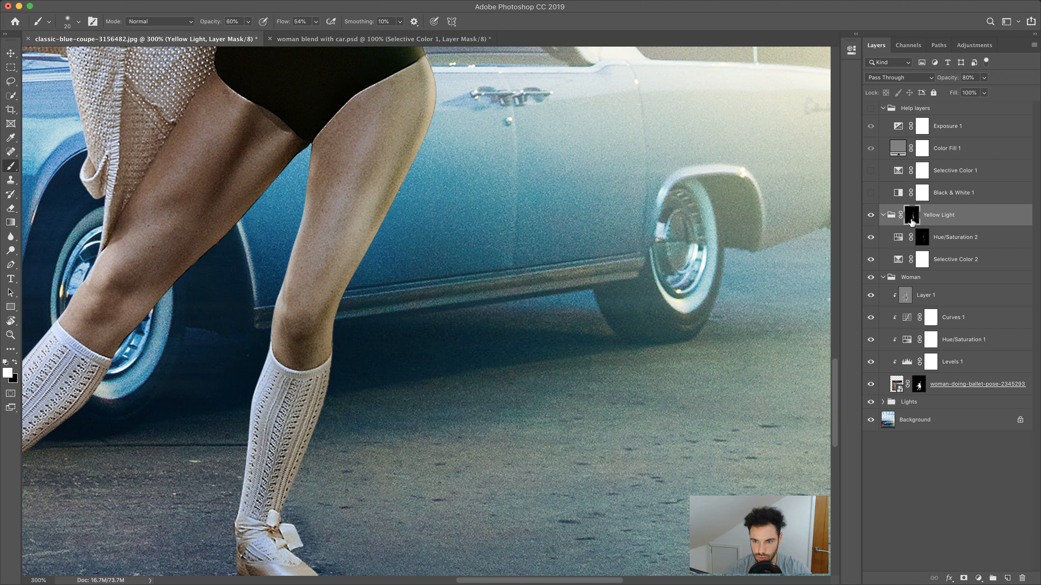
Step: Paint the Hue/Saturation 2 mask along the outer edge of the standing leg, sock and shoe with a 15 to 20 px brush
left_click(923, 237)
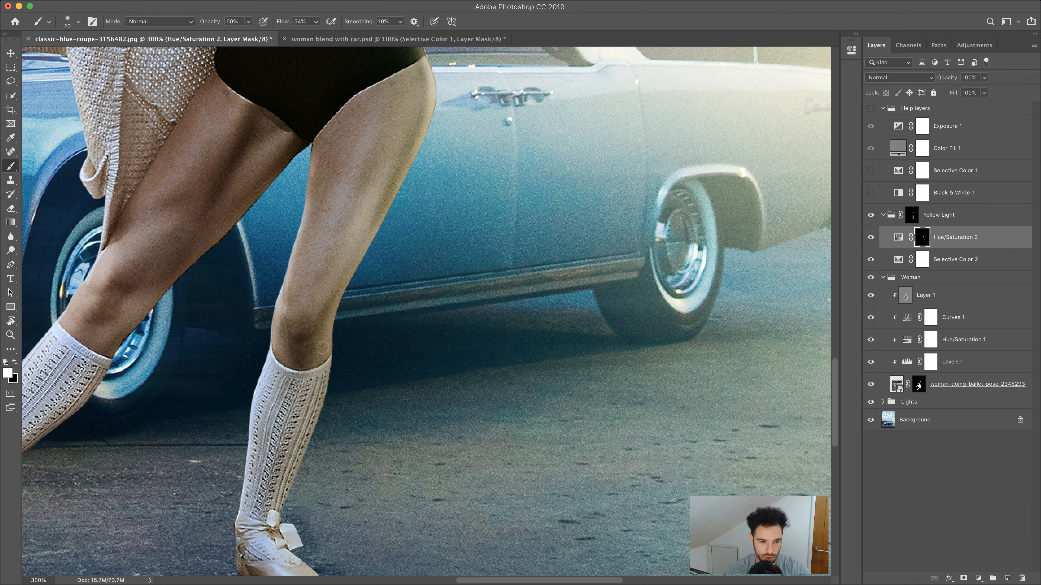
scroll(322, 348, "down", 1)
scroll(308, 380, "down", 5)
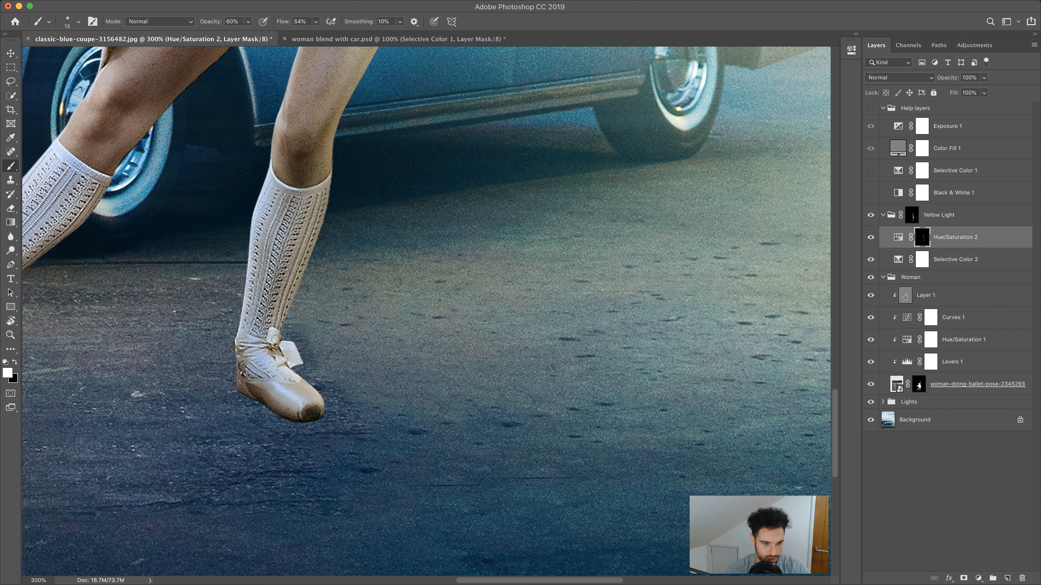
key("bracketright")
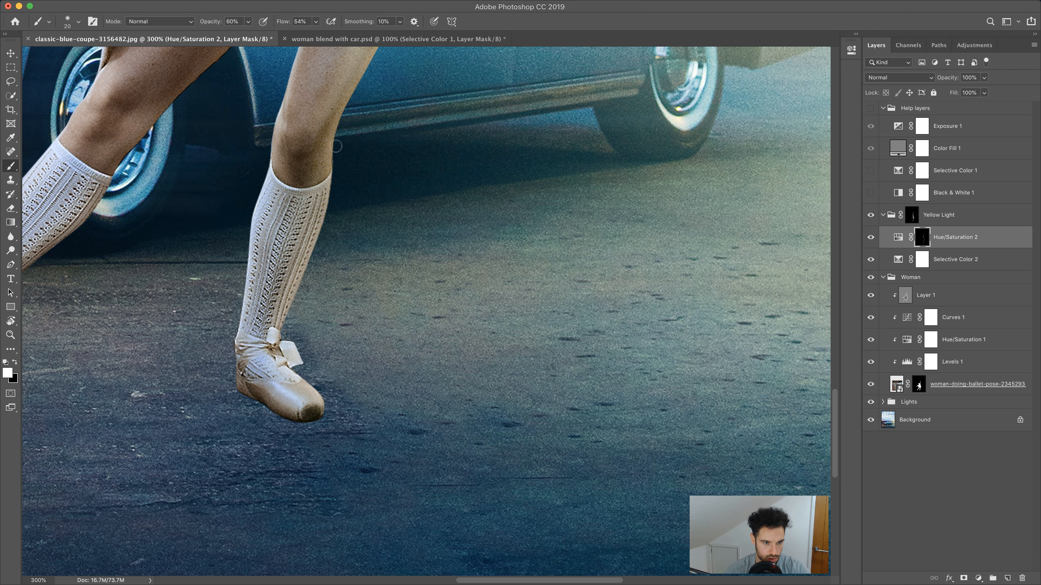
scroll(344, 390, "up", 10)
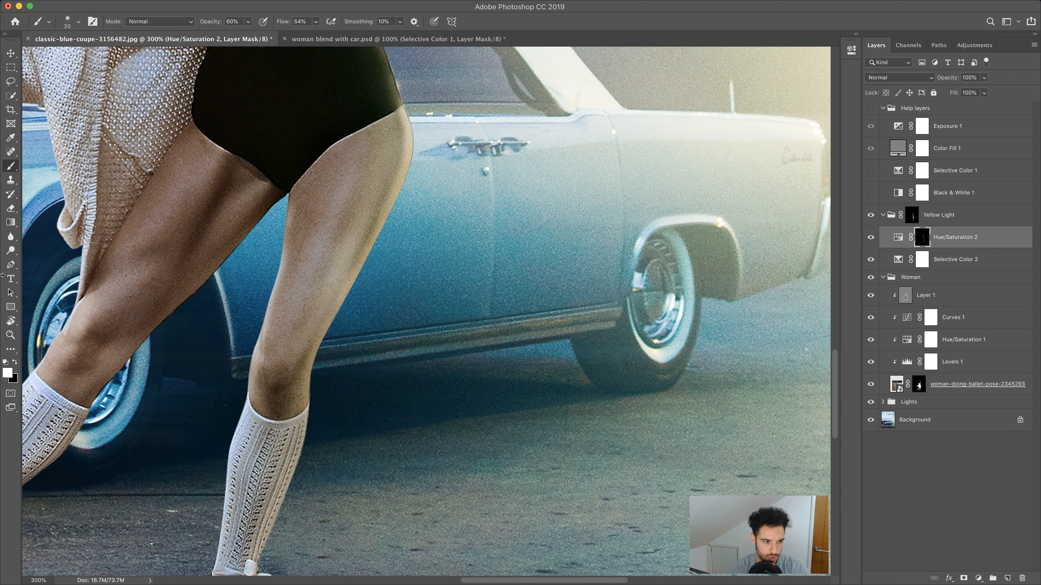
Step: Fit the image on screen and compare it with the Hue/Saturation 2 layer off and on
left_click(10, 334)
right_click(152, 287)
left_click(180, 293)
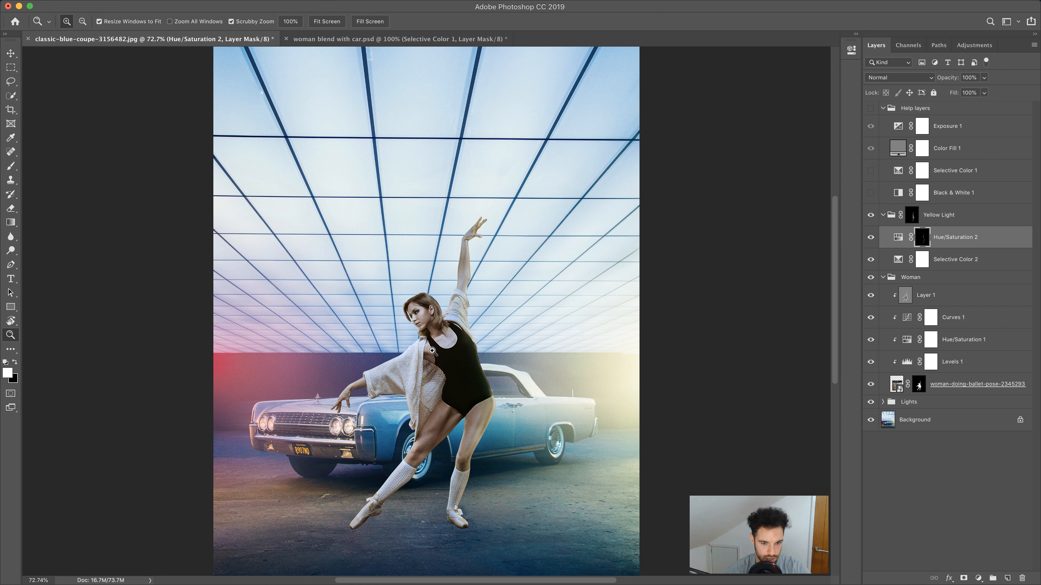
left_click(871, 239)
left_click(871, 238)
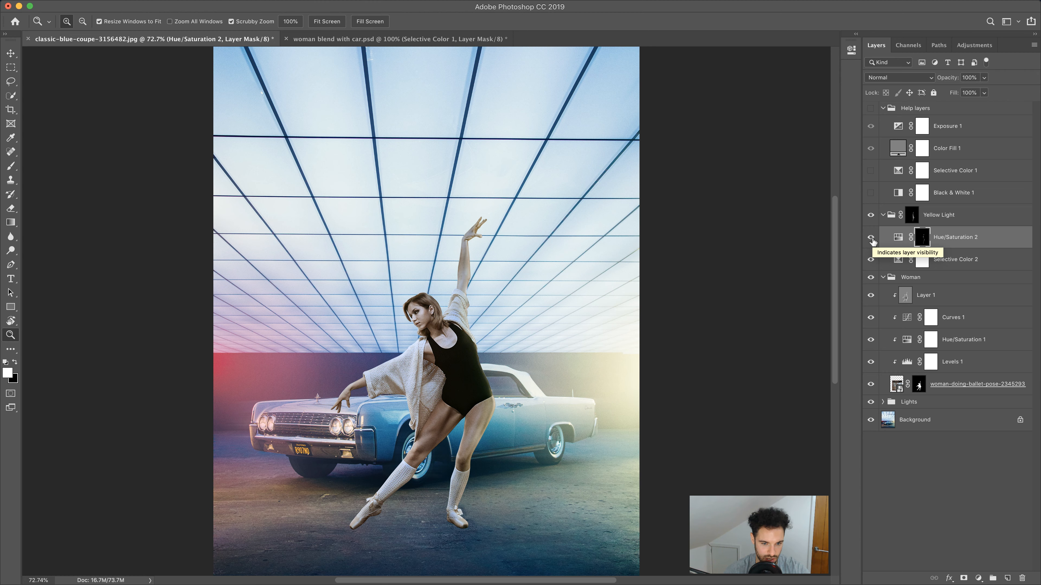
Step: Paint black on the woman's layer mask along the leotard's outer edge with a 4 px brush at 100% opacity and flow to remove the fringe
left_click(475, 370)
left_click(474, 369)
left_click(476, 370)
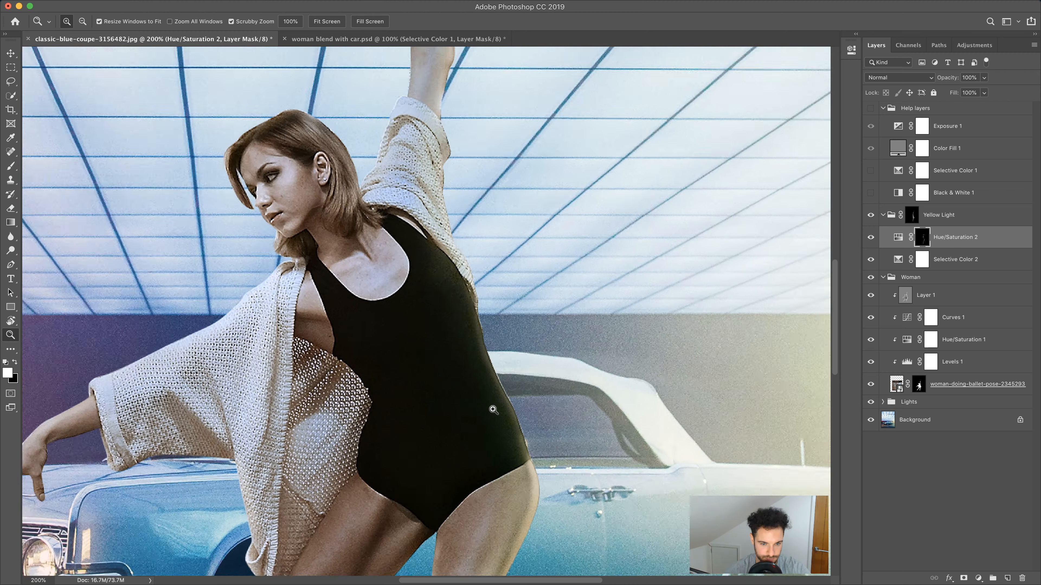
left_click(485, 388)
left_click(489, 392)
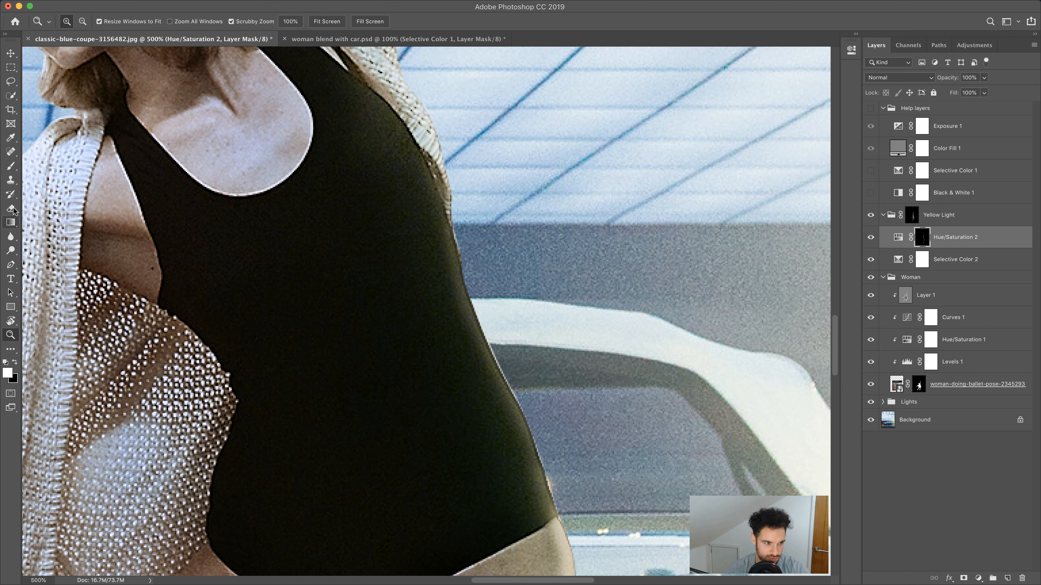
left_click(11, 166)
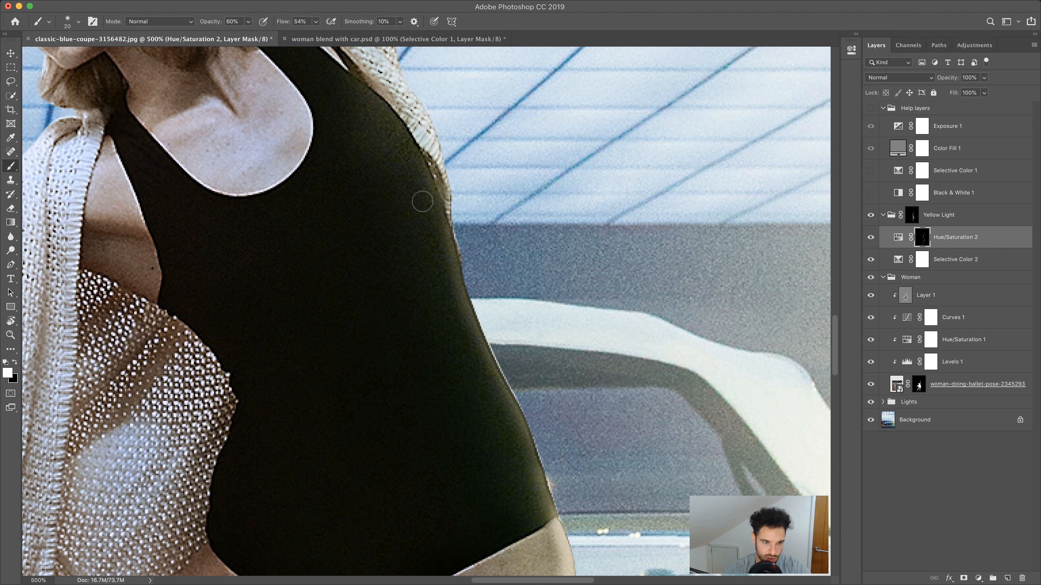
key("bracketleft")
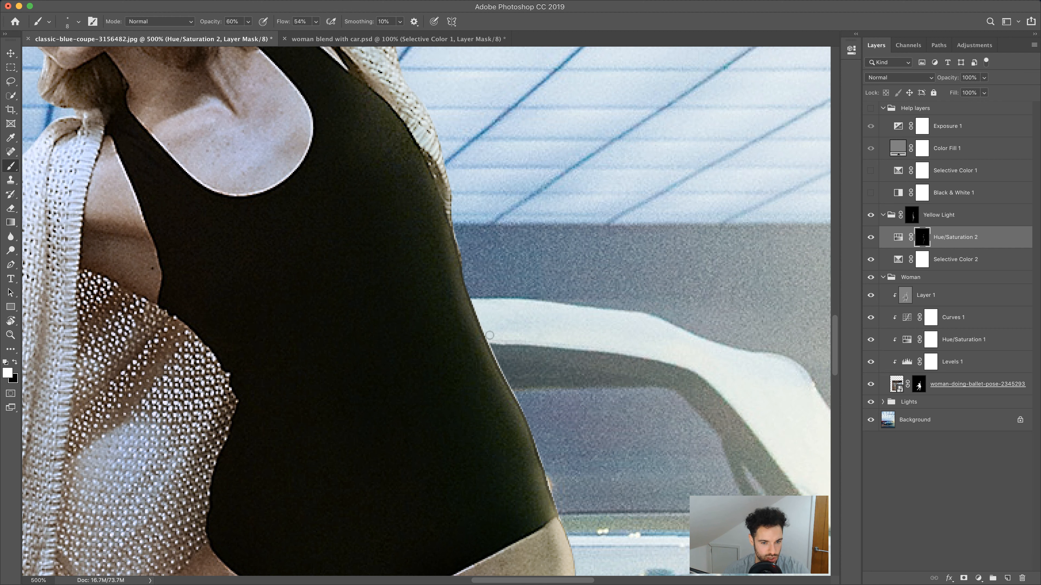
left_click(920, 385)
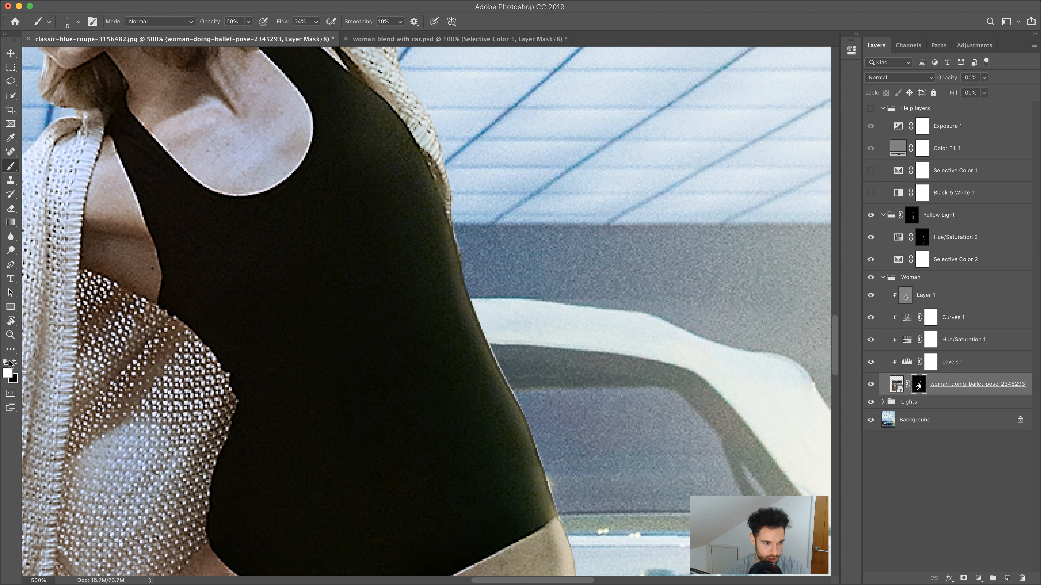
key("x")
left_click_drag(214, 23, 300, 25)
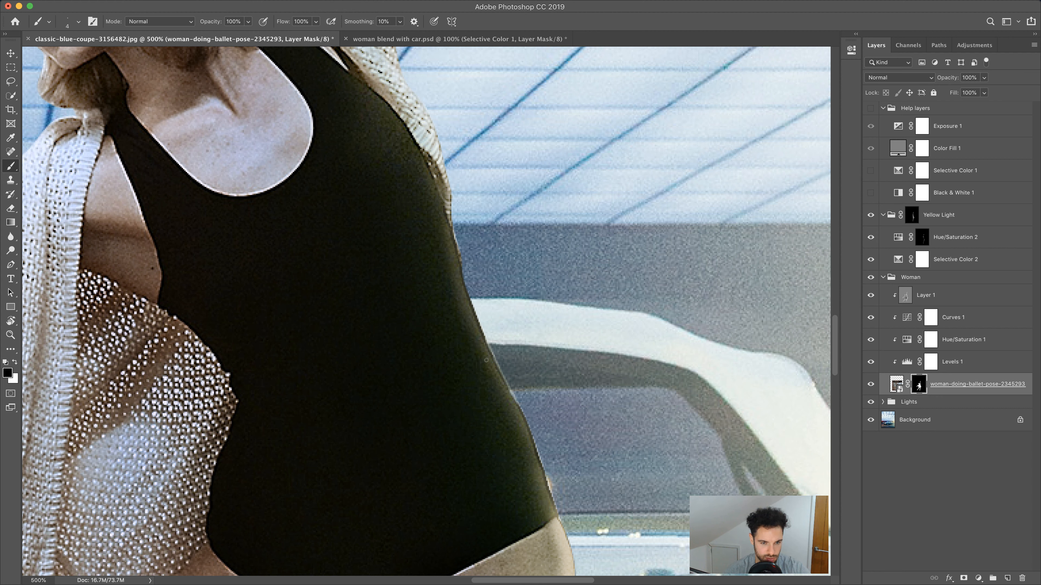
Step: Examine the blend in the whole image and in close-ups of the lowered hand and the torso
key("z")
right_click(84, 314)
left_click(94, 319)
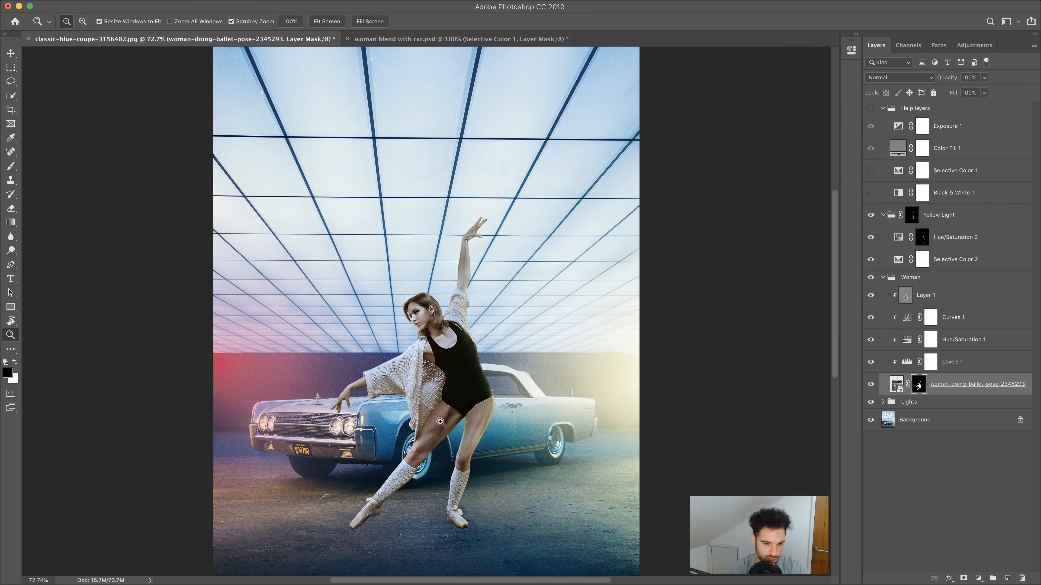
left_click(440, 420)
left_click(297, 380)
left_click(298, 380)
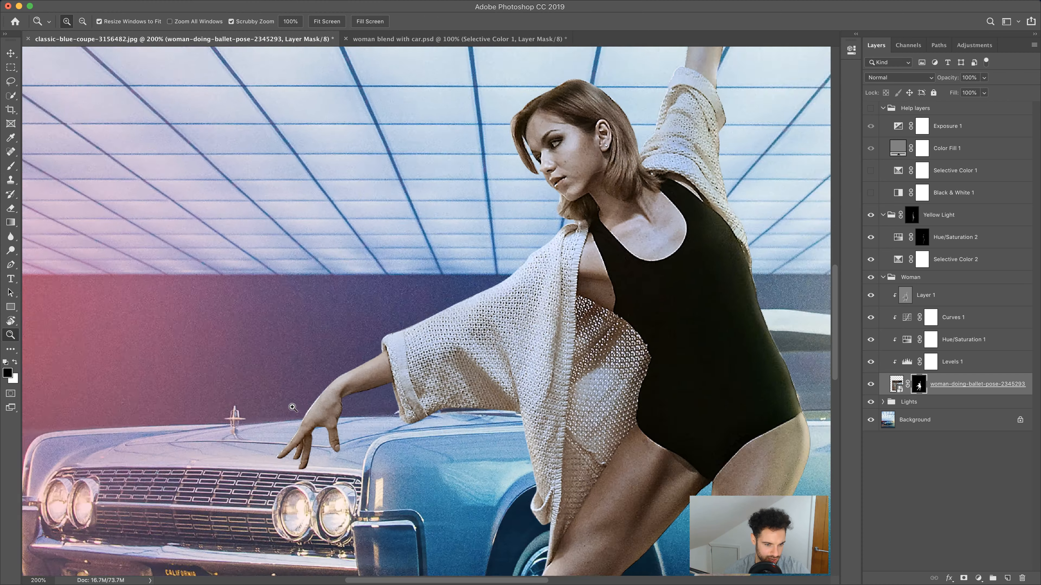
right_click(633, 404)
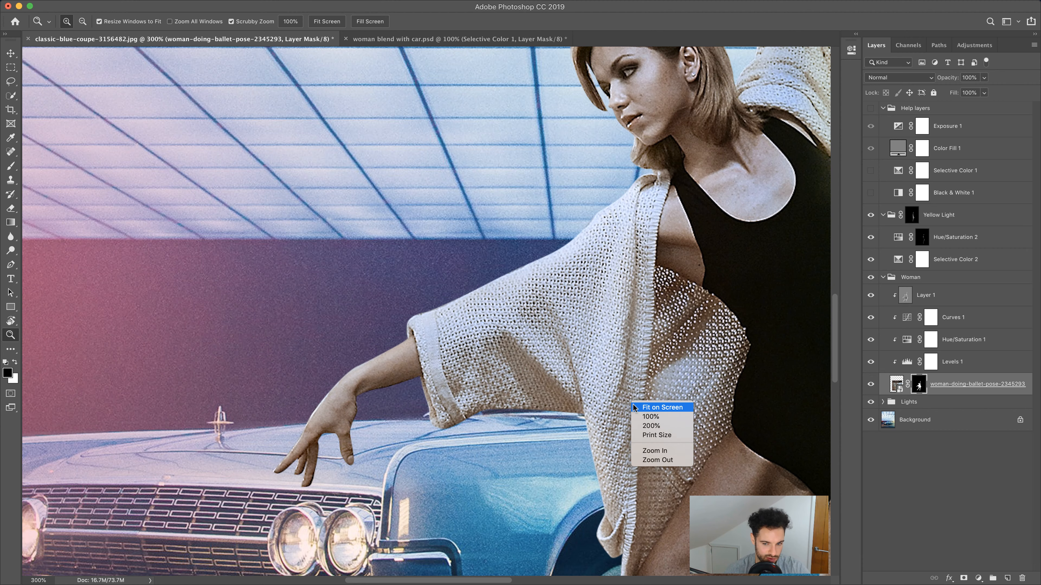
left_click(659, 408)
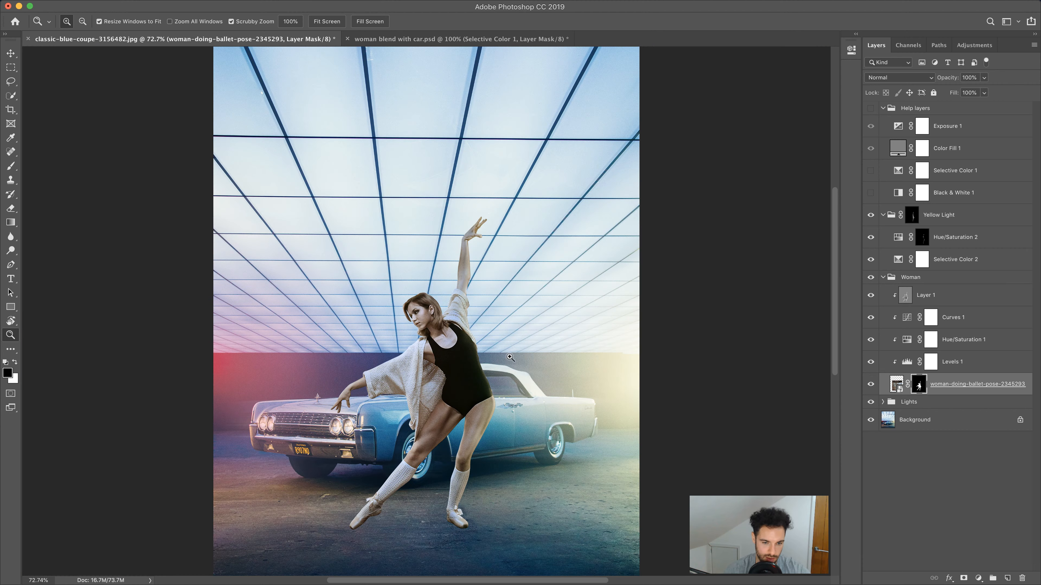
left_click(483, 376)
left_click(443, 355)
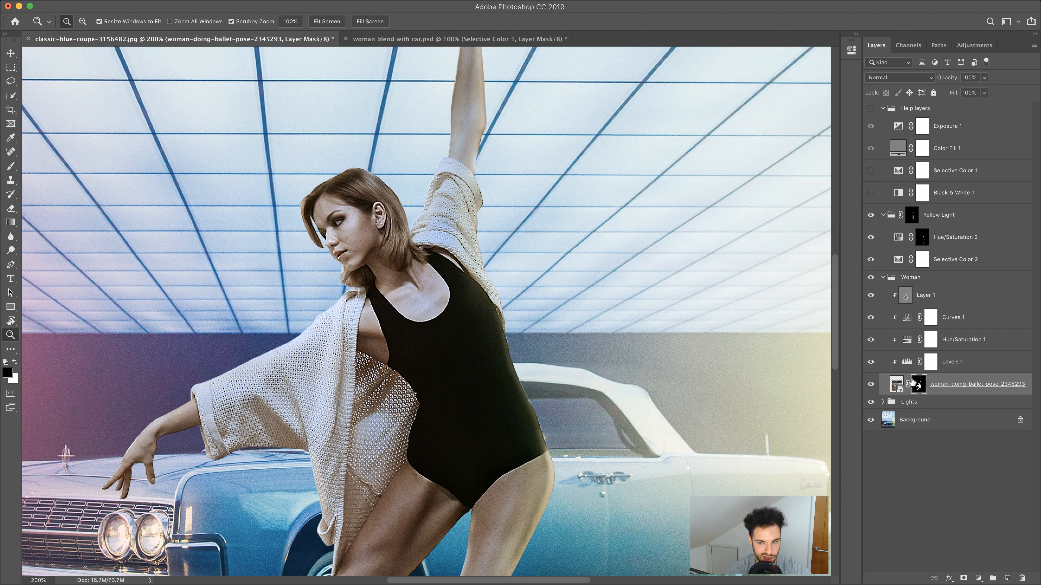
Step: Target the Hue/Saturation 2 mask with the Brush tool in white, at 28% opacity and 27% flow
left_click(922, 240)
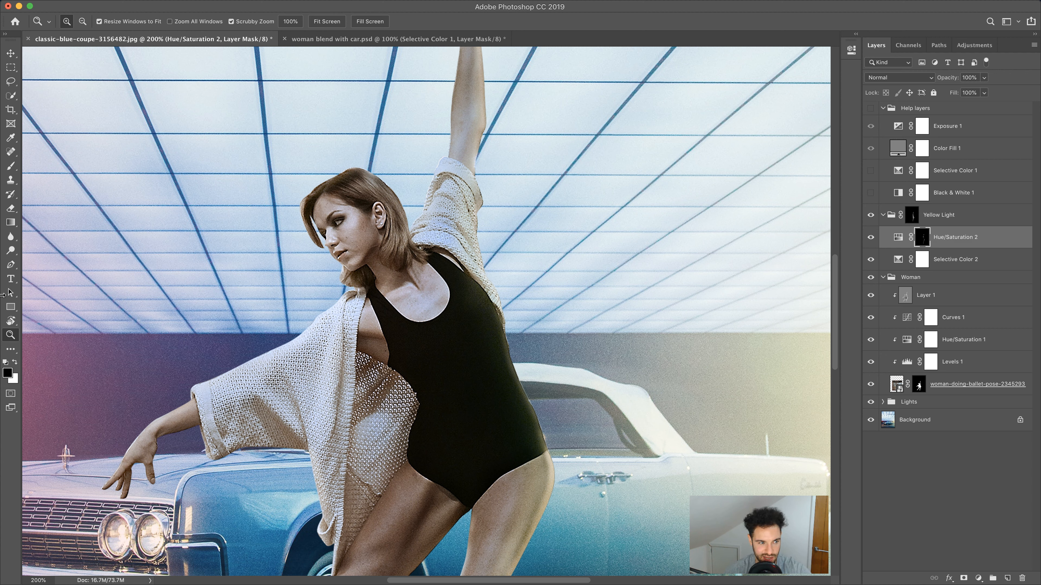
left_click(10, 168)
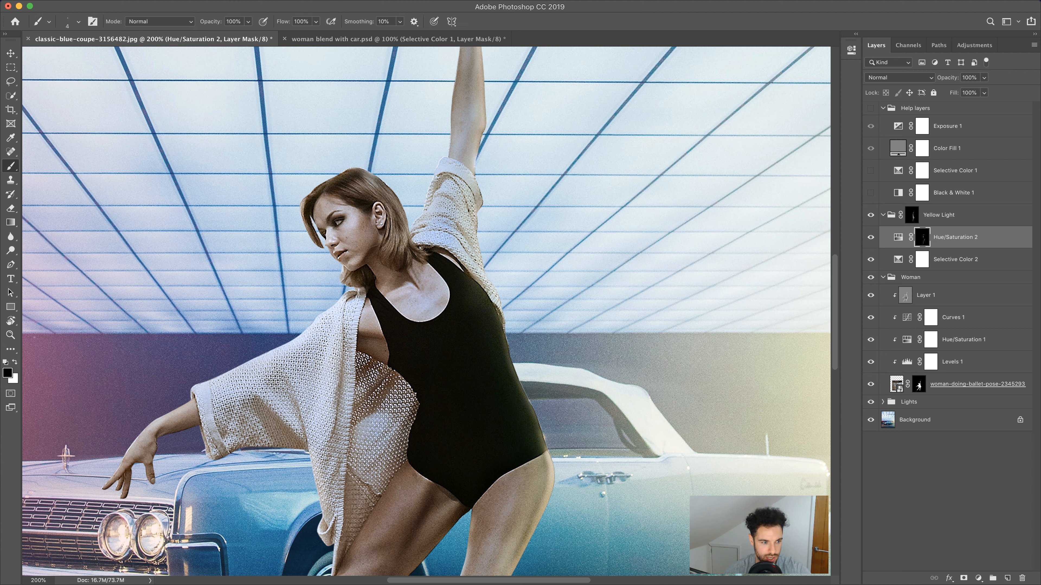
left_click(14, 363)
left_click(248, 21)
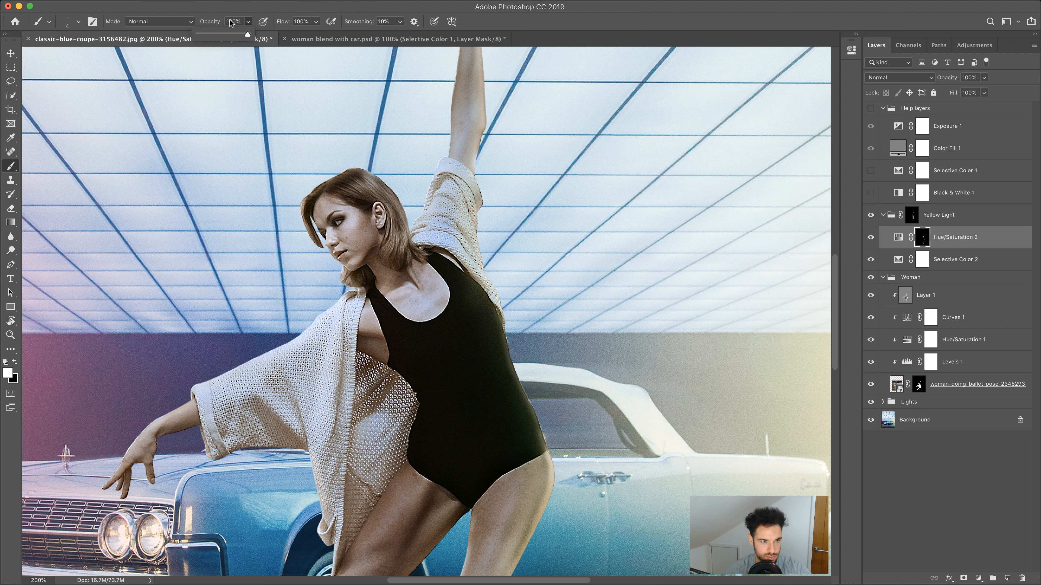
left_click_drag(237, 23, 176, 19)
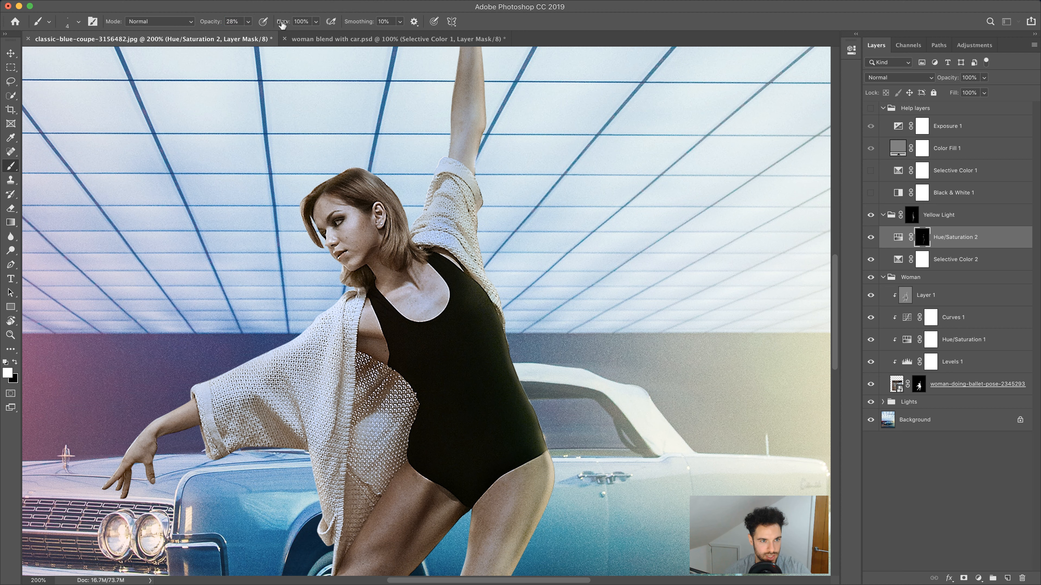
mouse_move(283, 25)
left_mouse_down()
mouse_move(237, 25)
mouse_move(246, 27)
left_mouse_up()
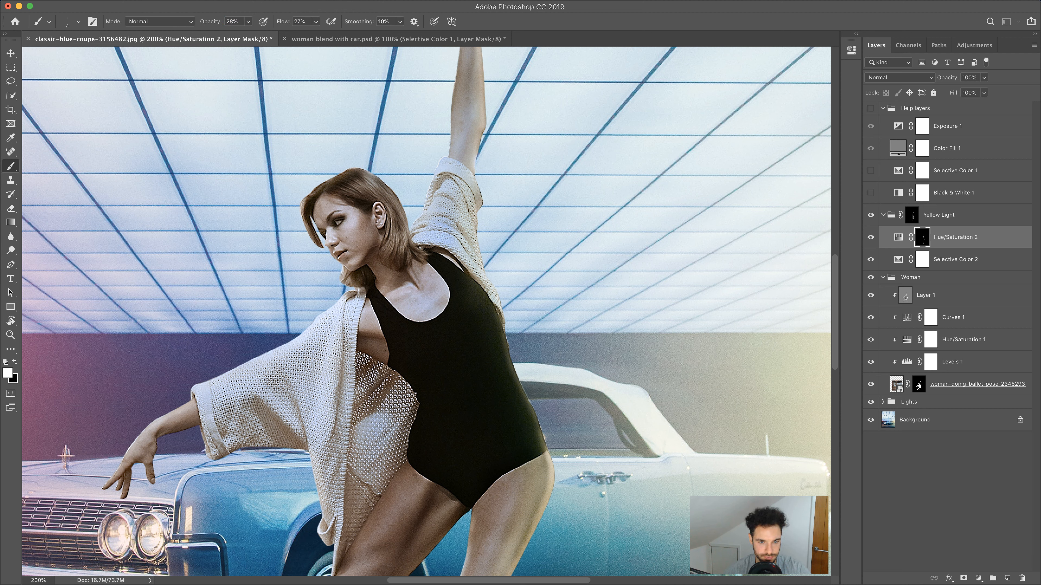
Step: Brush soft yellow light along the woman's outer side on the Hue/Saturation 2 mask, enlarging the brush to 35 and then 80 px
key("super+minus")
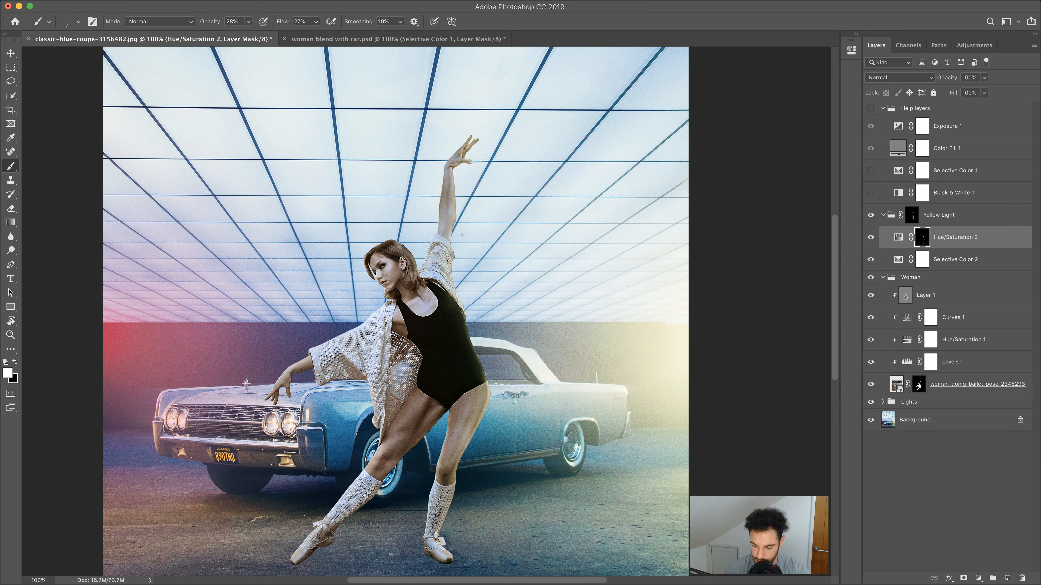
key("bracketright")
key("bracketright")
key("bracketright")
key("bracketright")
key("bracketright")
key("bracketright")
key("bracketright")
key("bracketright")
key("bracketright")
key("bracketright")
key("bracketright")
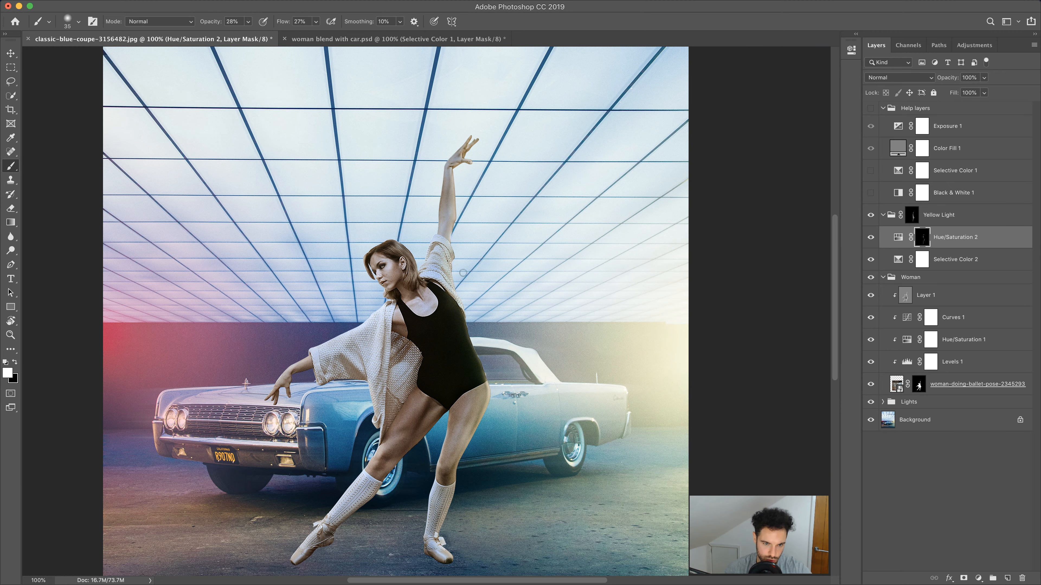
key("bracketright")
key("bracketright")
key("bracketright")
key("bracketright")
key("bracketright")
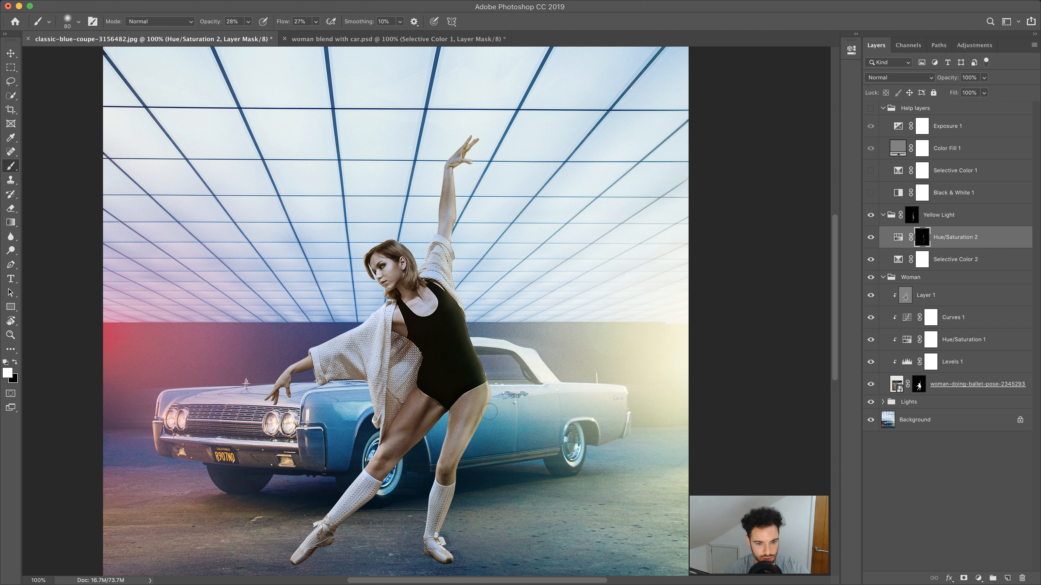
Step: Refine the soft yellow light along the leotard's outer side on the Hue/Saturation 2 mask, using brush sizes of 175, 100 and 35 px
key("bracketright")
key("bracketright")
key("bracketright")
key("bracketright")
key("bracketright")
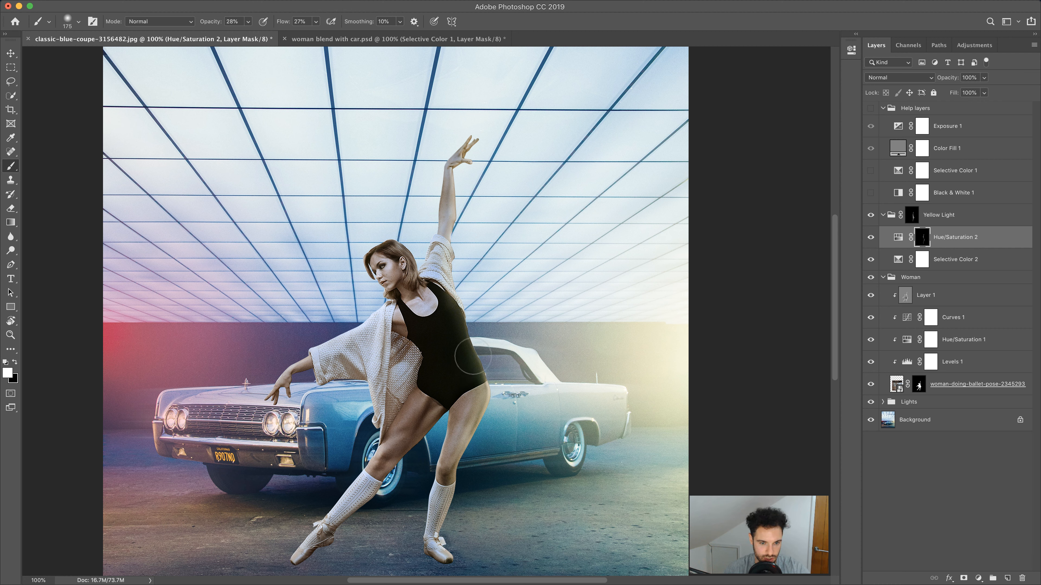
key("bracketleft")
key("bracketleft")
key("bracketleft")
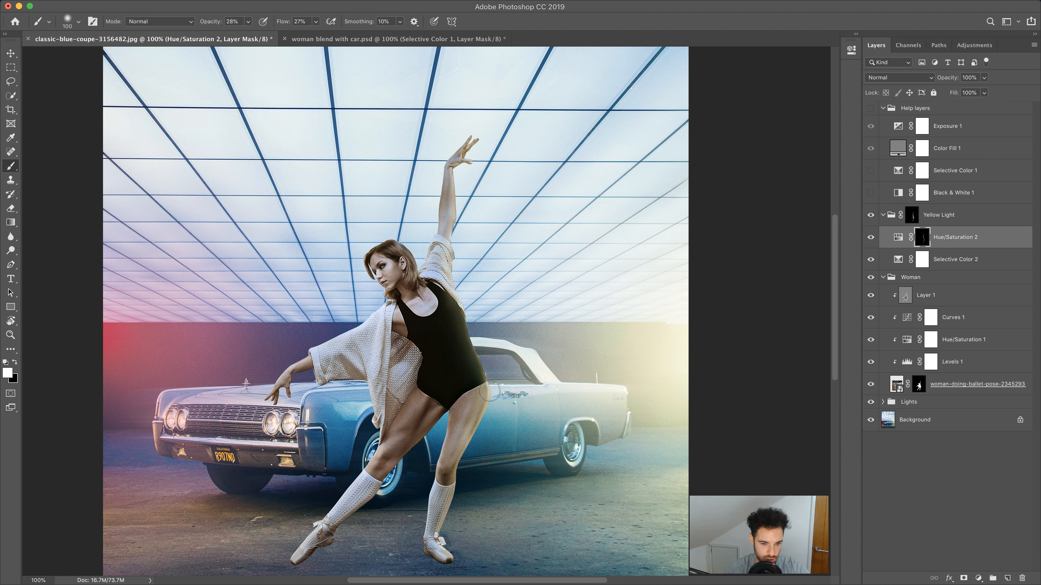
key("bracketleft")
key("bracketleft")
key("bracketleft")
key("bracketleft")
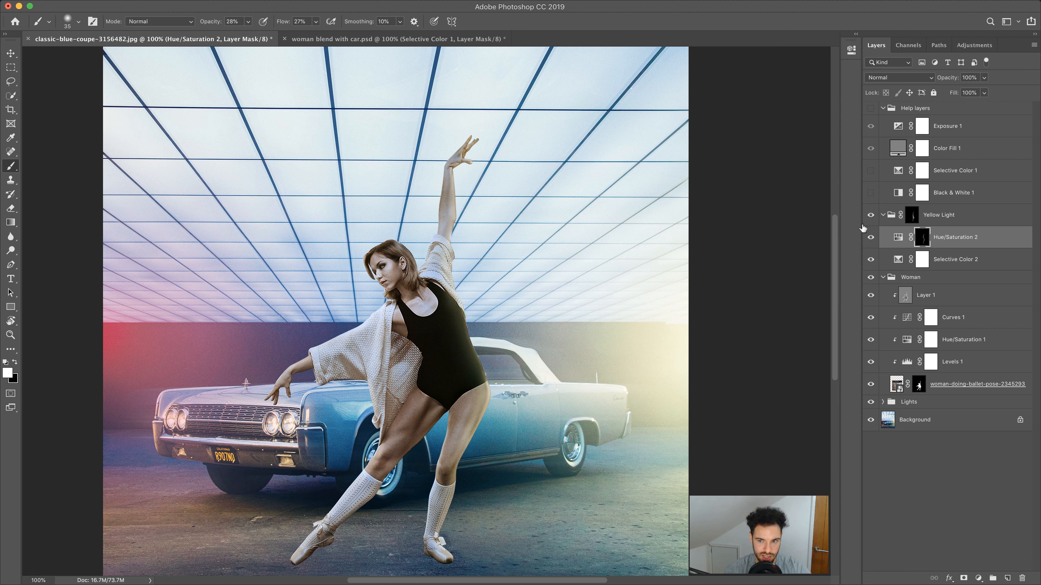
Step: Compare the image with and without the Hue/Saturation 2 adjustment, leaving it switched on
left_click(870, 238)
left_click(870, 237)
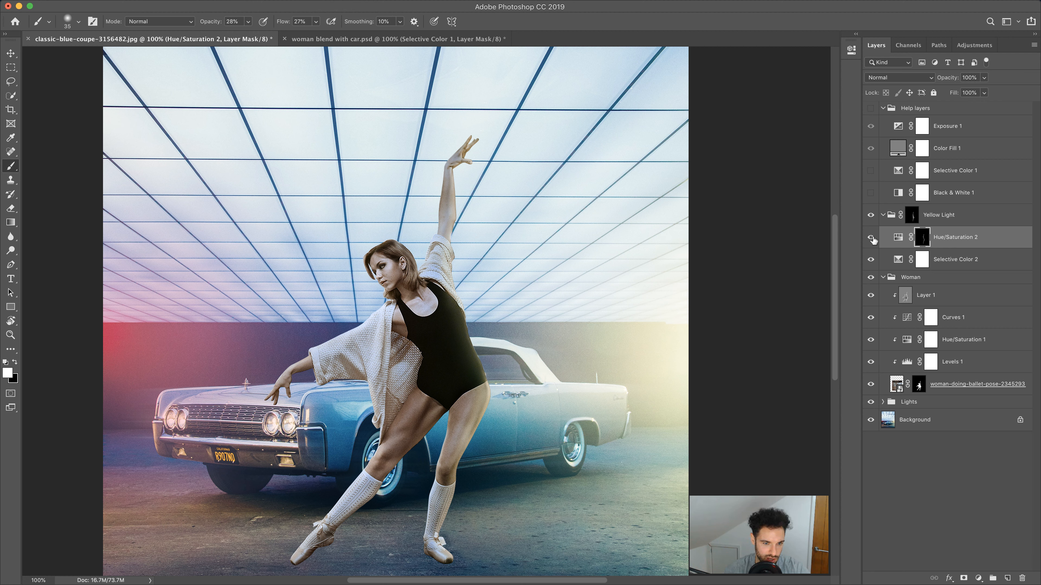
left_click(871, 237)
left_click(871, 237)
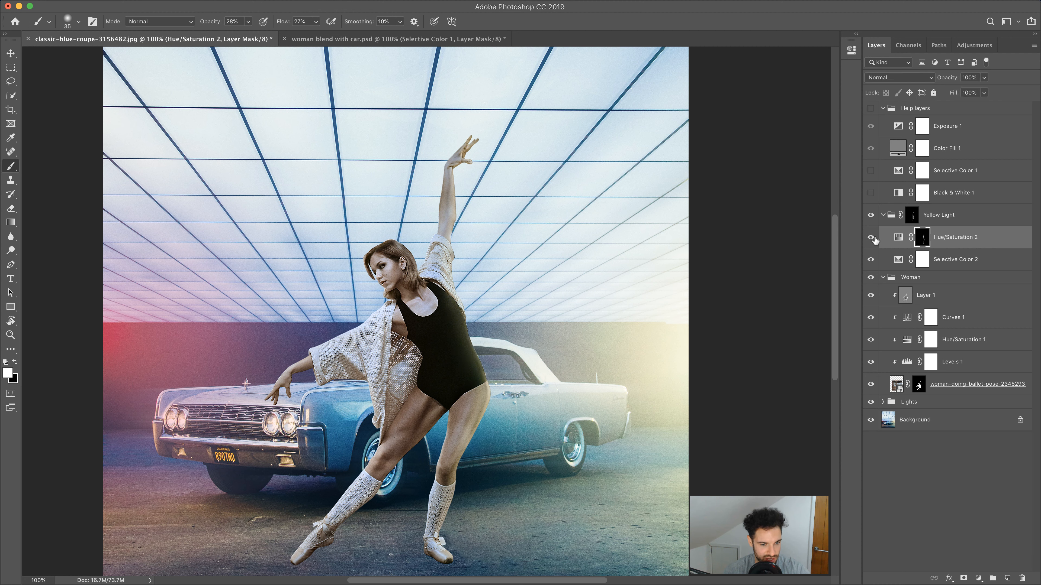
left_click(871, 238)
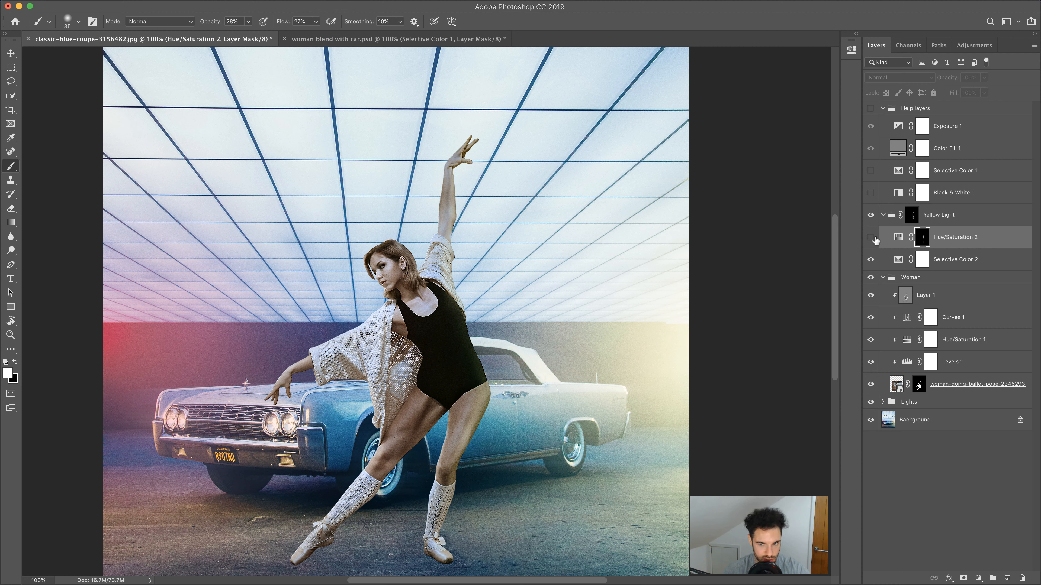
left_click(870, 238)
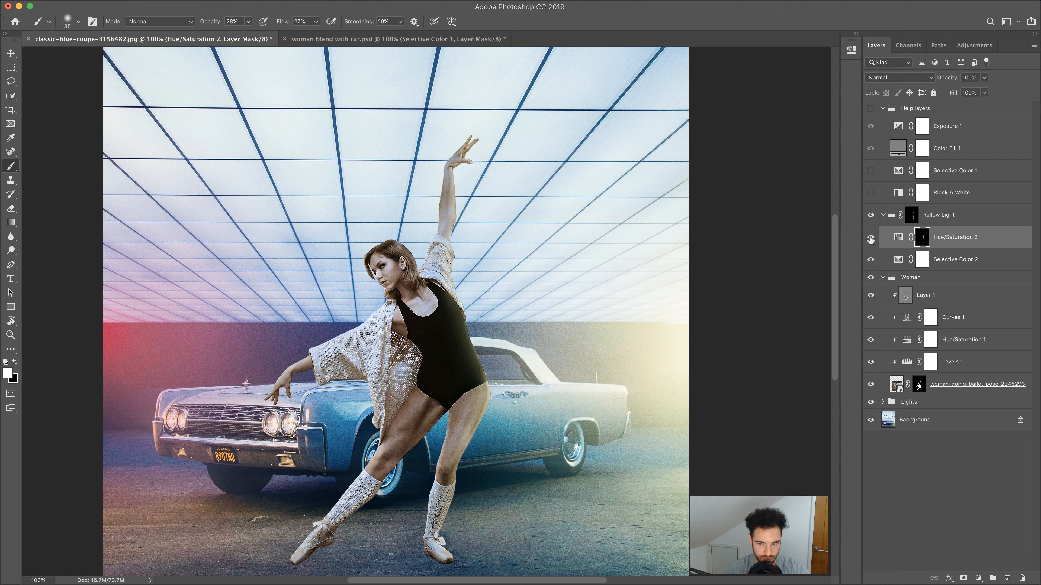
Step: Collapse the Yellow Light group, compare the image with and without its effect, and fit the whole image on screen
left_click(883, 215)
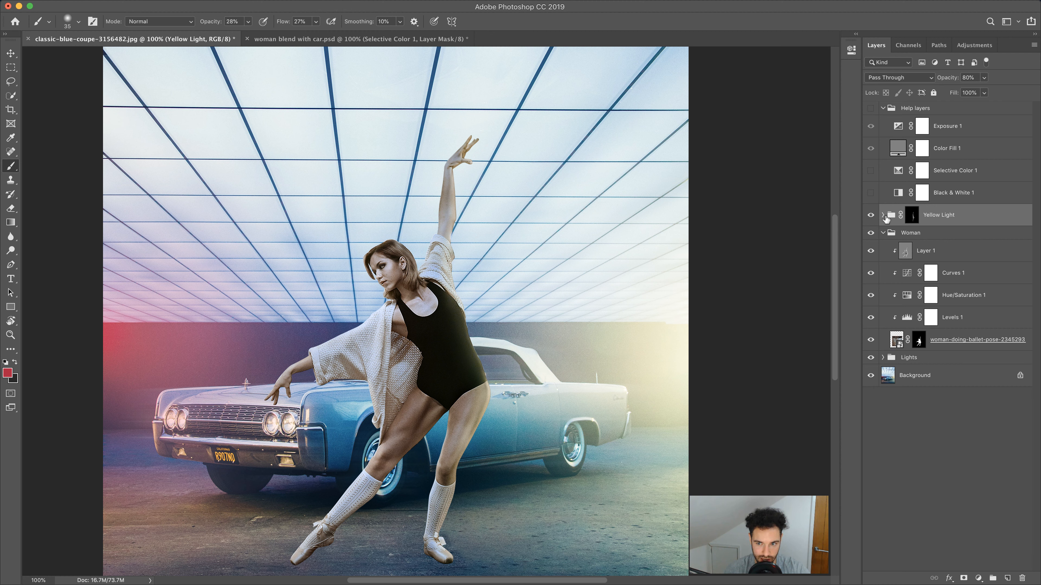
left_click(870, 217)
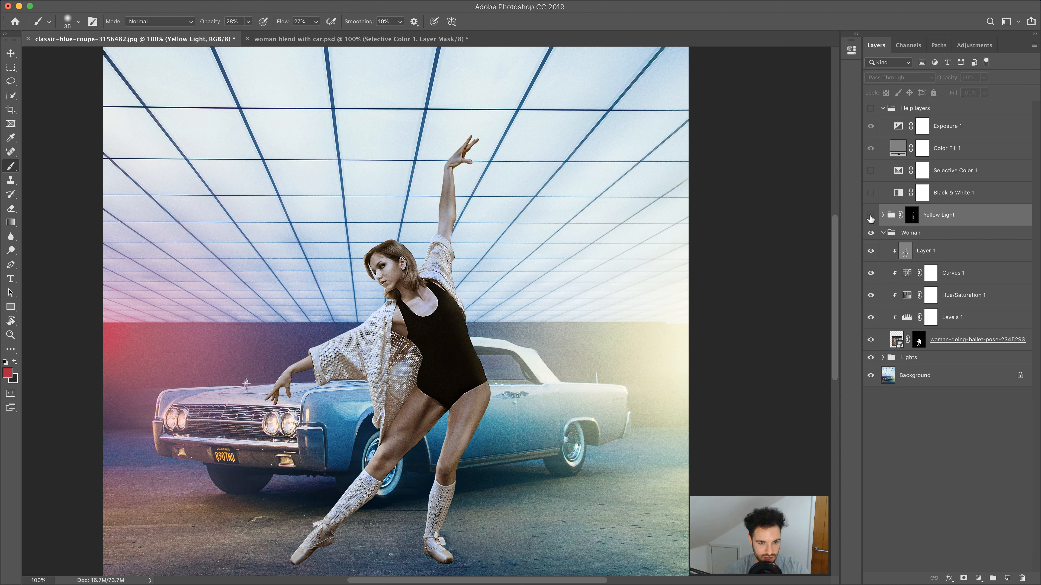
left_click(870, 218)
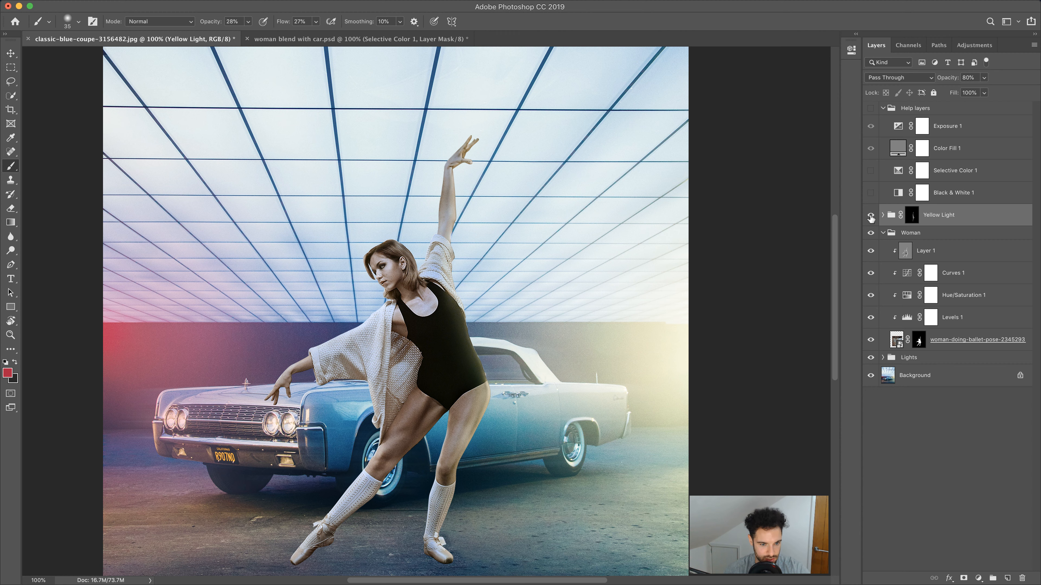
left_click(10, 335)
right_click(258, 310)
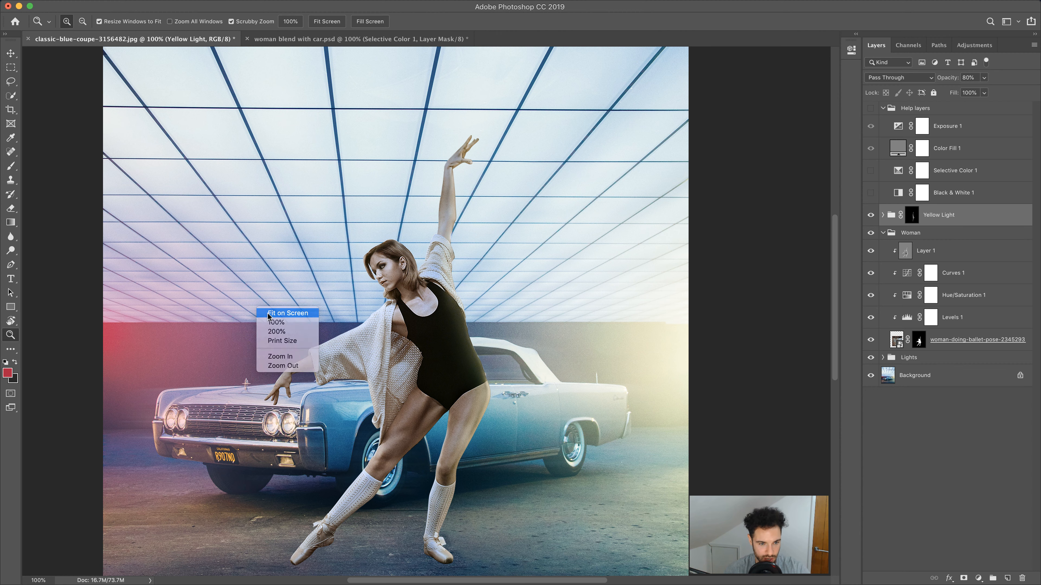
left_click(287, 313)
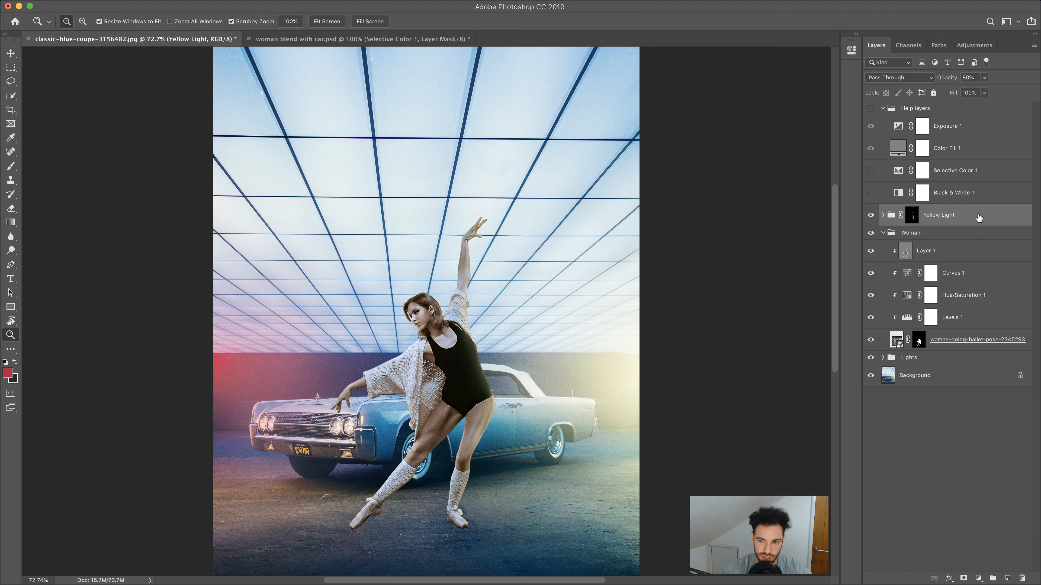
Step: Create a new layer group above Yellow Light and name it Red Light
left_click(993, 578)
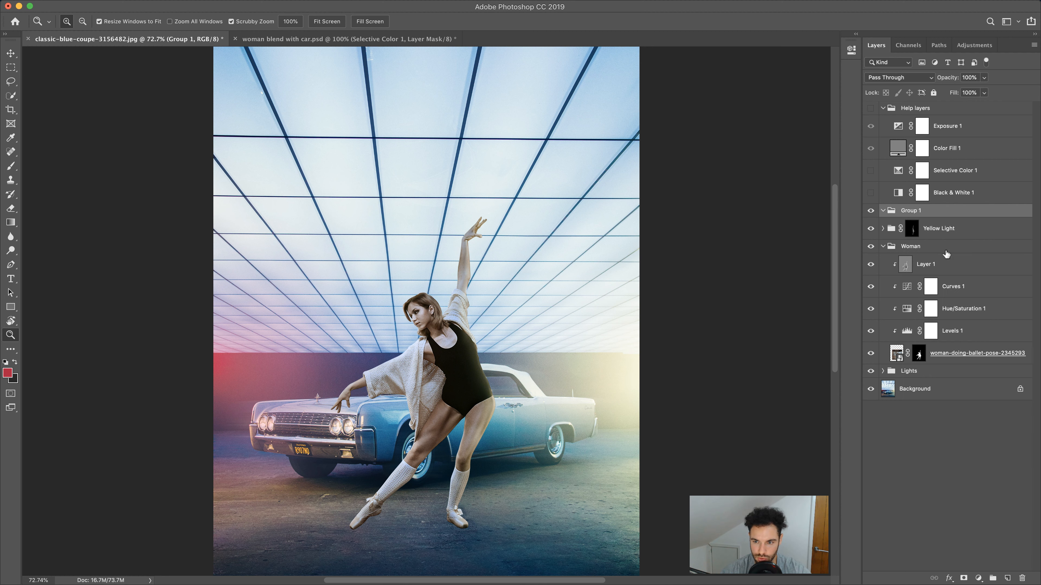
double_click(911, 210)
type("Red Light")
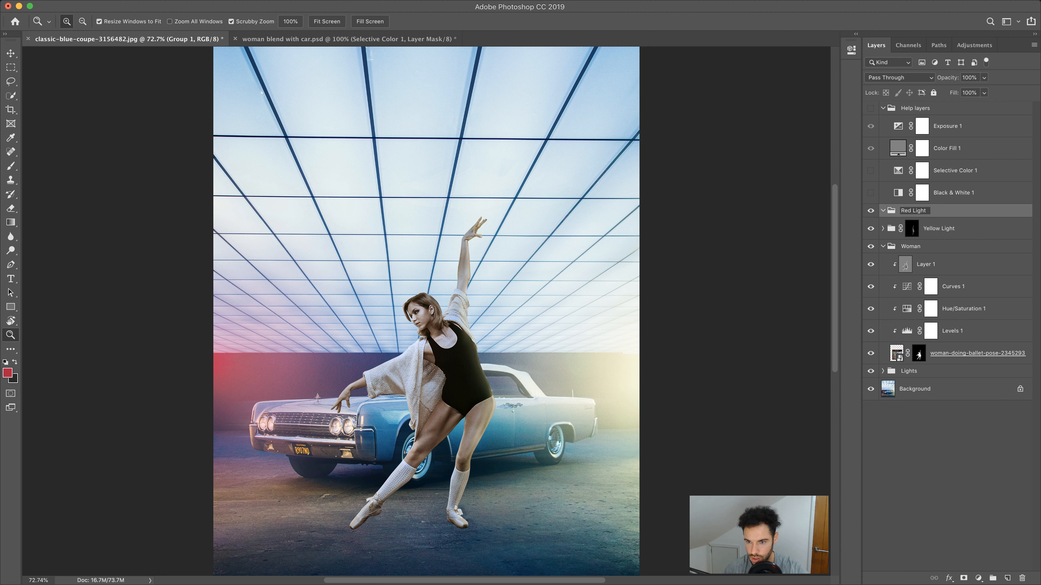
key("Return")
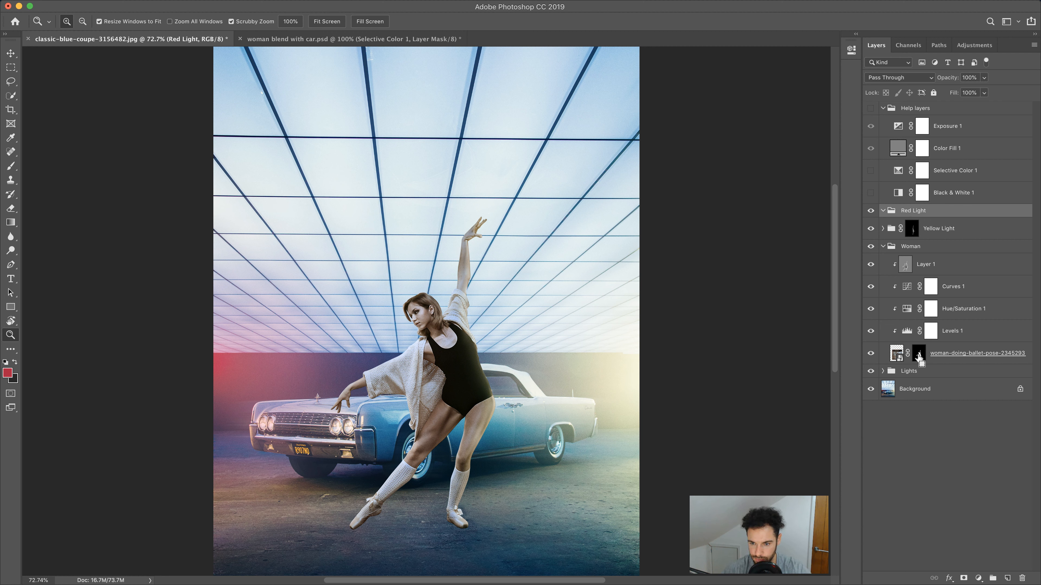
Step: Copy the woman's layer mask onto the Red Light group, undoing the attempt that moves the mask off her layer
left_click_drag(919, 358, 919, 214)
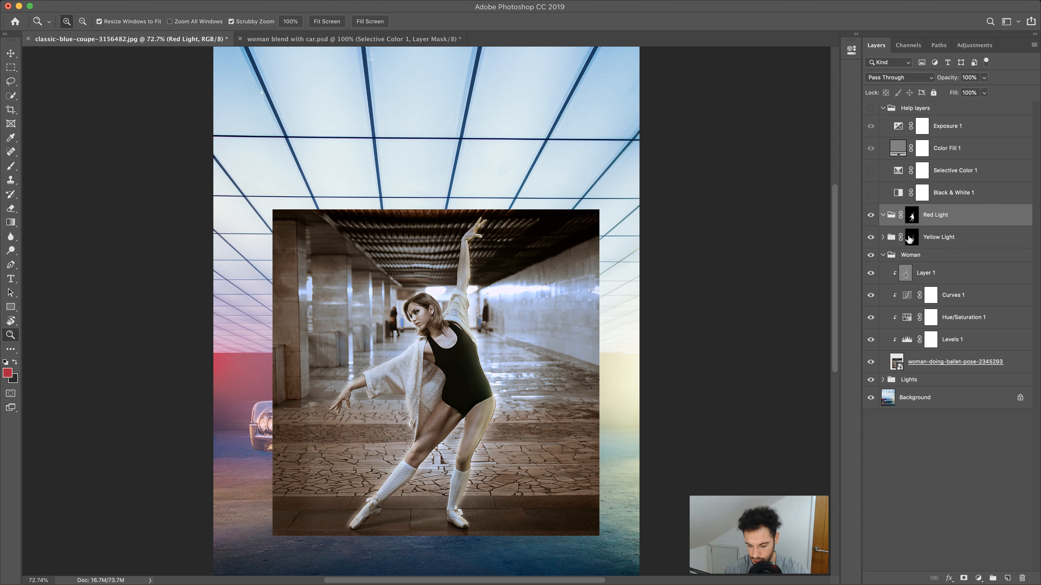
key("super+z")
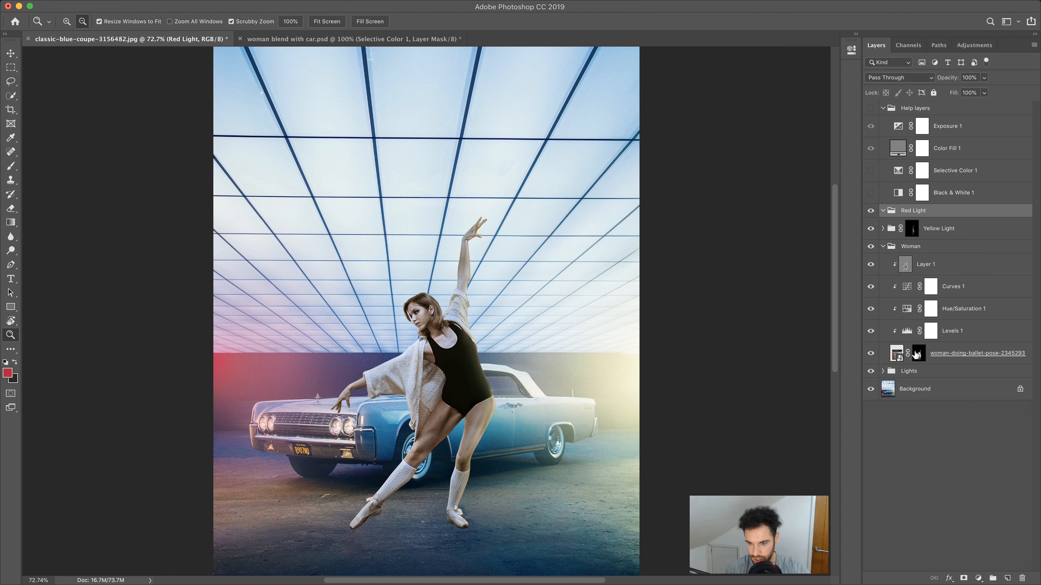
left_click_drag(919, 351, 906, 211)
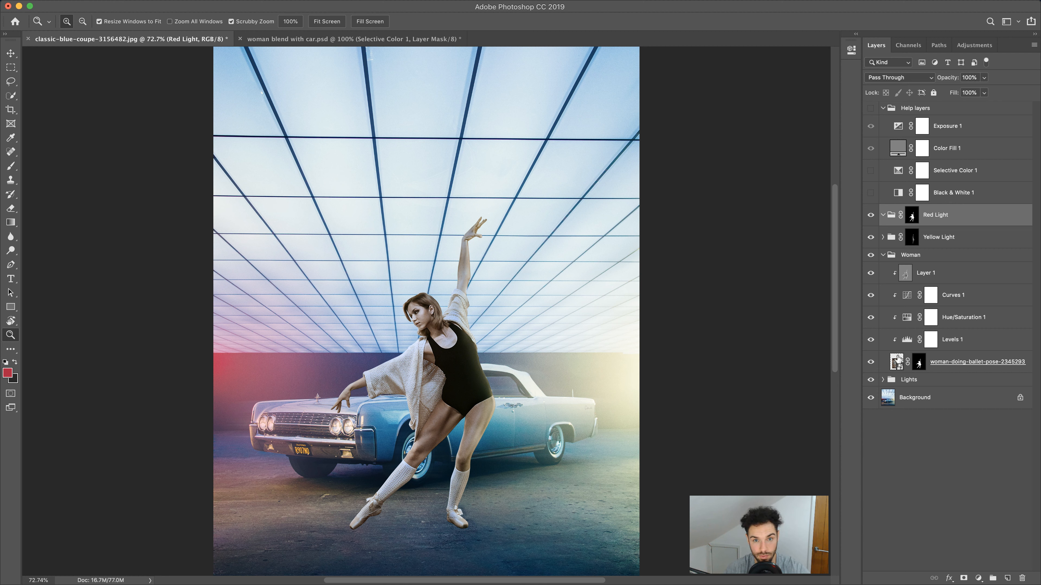
Step: Add a Selective Color adjustment layer inside the Red Light group, with the Help layers shown and the Yellow Light group hidden
left_click(360, 365)
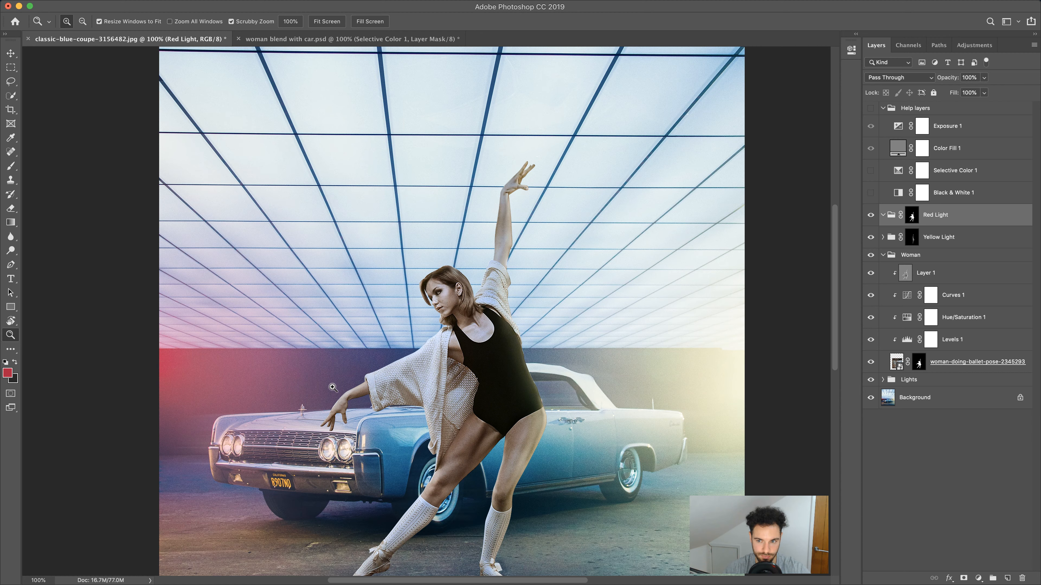
left_click(978, 578)
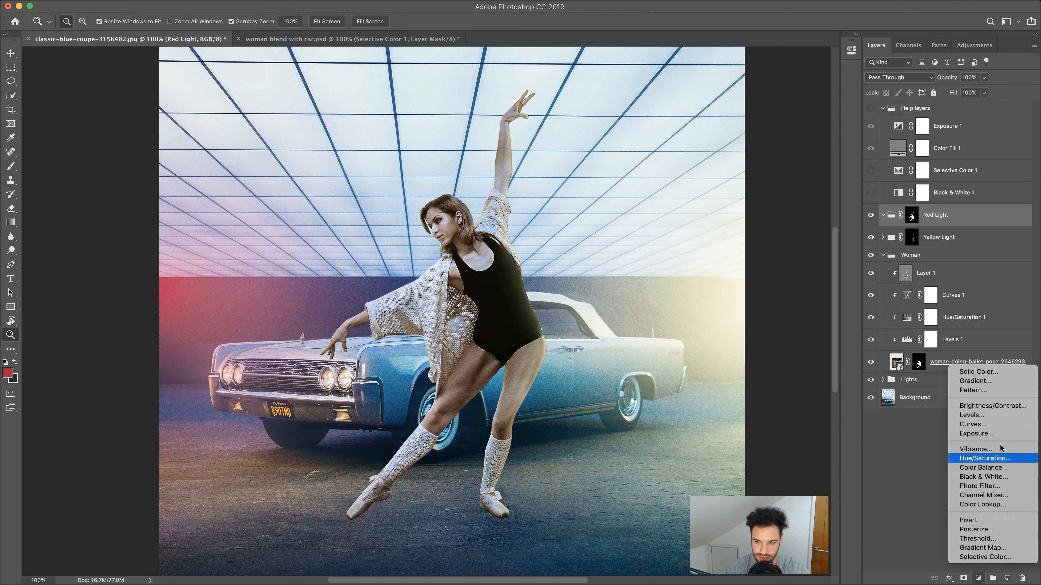
left_click(985, 558)
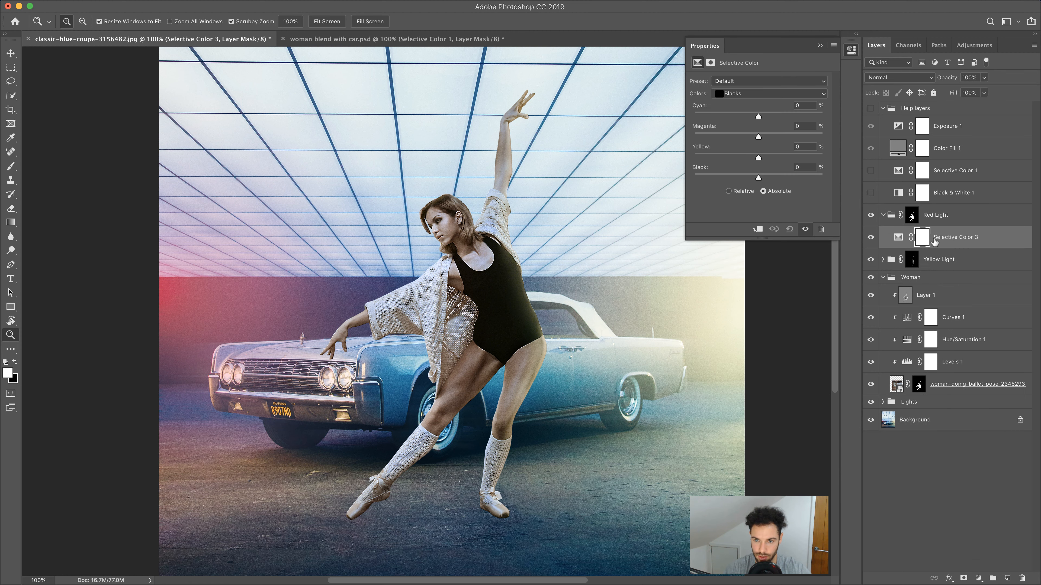
left_click(870, 108)
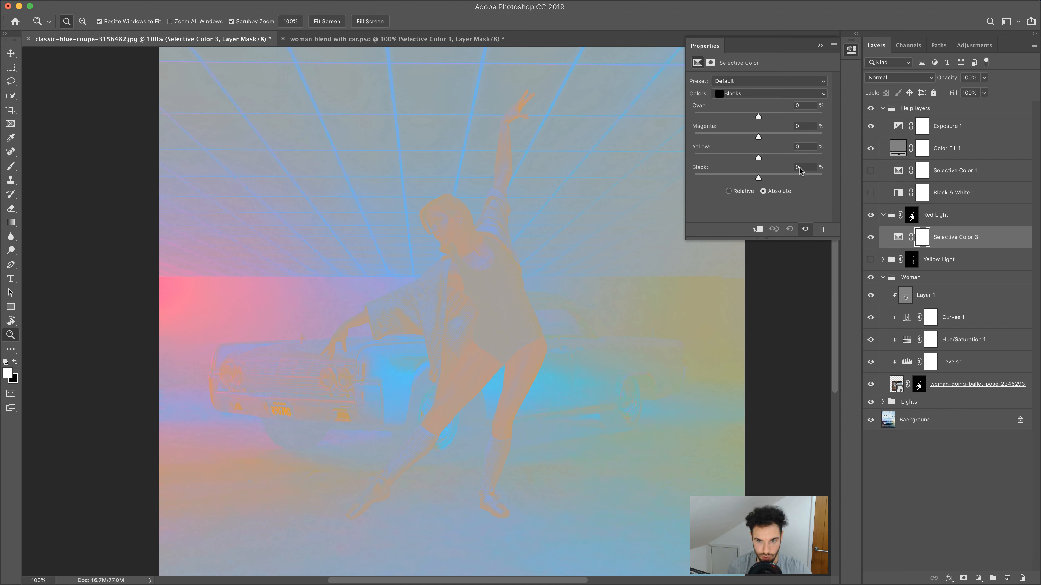
Step: Set the Reds in the Selective Color adjustment to Cyan -28%, Magenta +16%, Yellow -41% and Black -12%
left_click(763, 101)
left_click(763, 35)
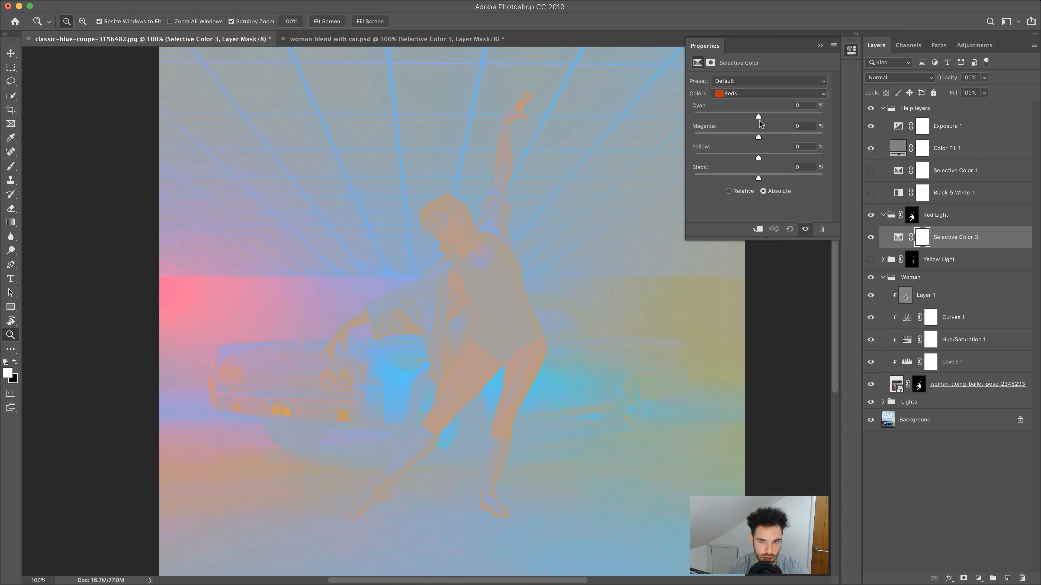
left_click_drag(759, 118, 760, 179)
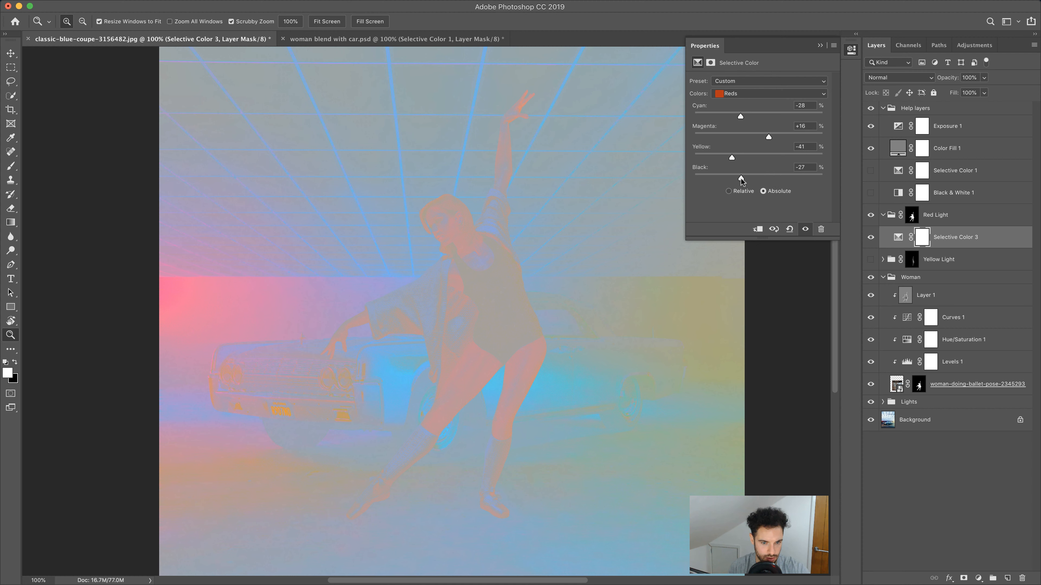
Step: Set the Yellows in the Selective Color adjustment to Cyan -28%, Magenta -22%, Yellow -14% and Black -25%
left_click(751, 95)
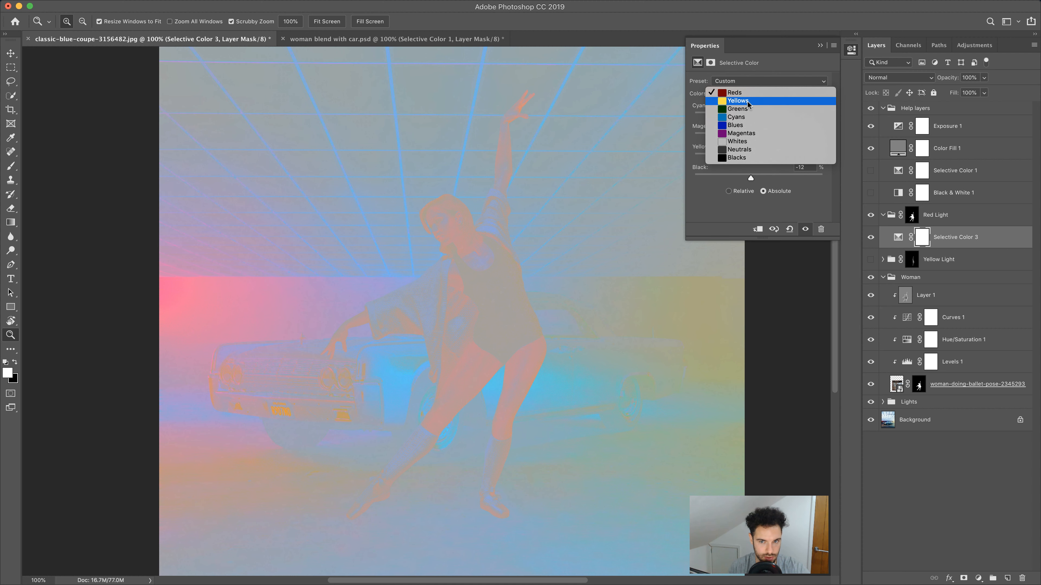
left_click(752, 102)
left_click_drag(757, 117, 742, 177)
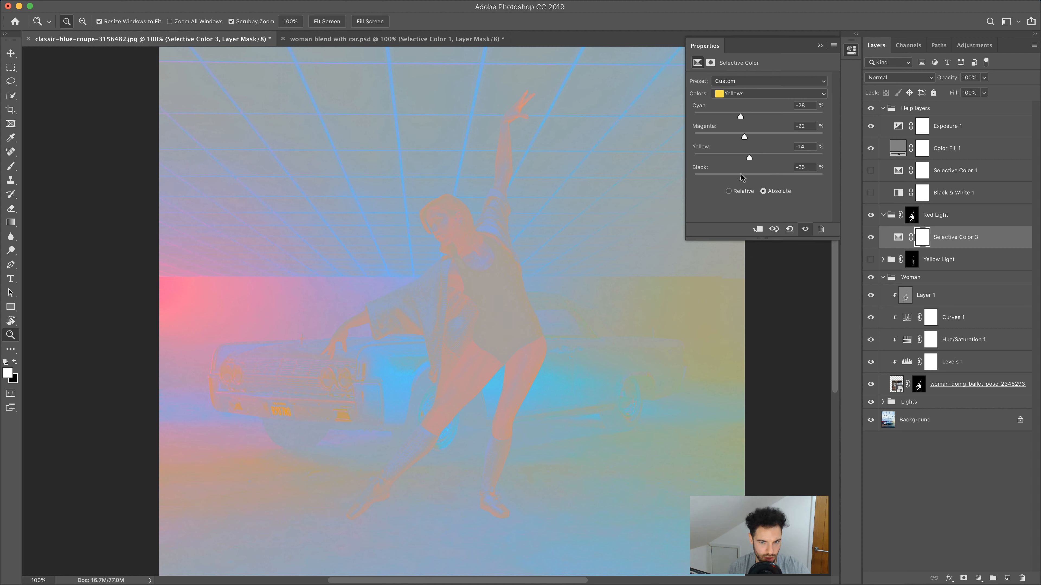
Step: Set the Greens to Cyan -27%, Magenta +45%, Yellow -29% and Black +1%, and switch to the Cyans range
left_click(741, 93)
left_click(741, 104)
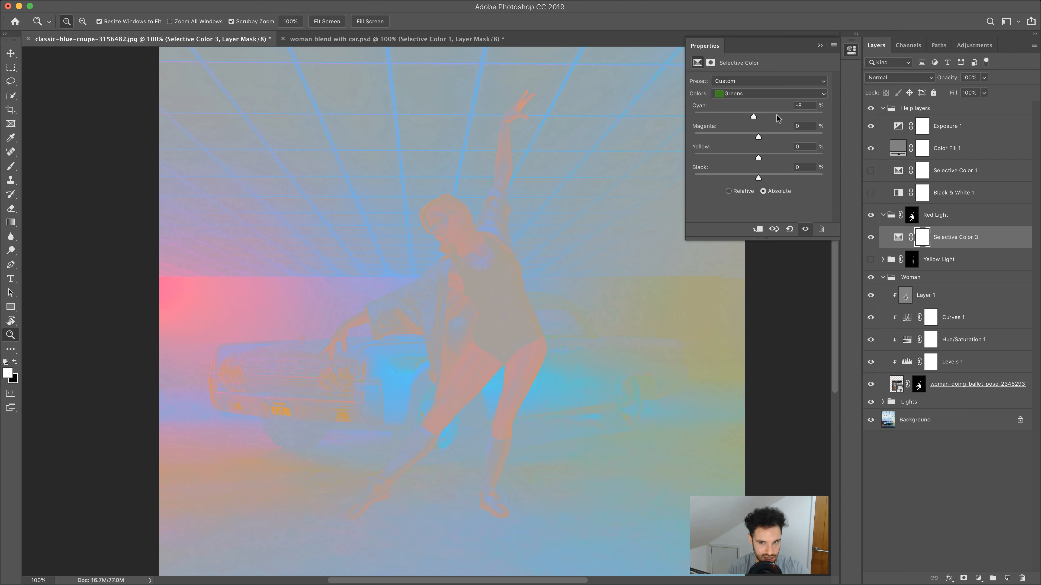
left_click_drag(780, 116, 748, 184)
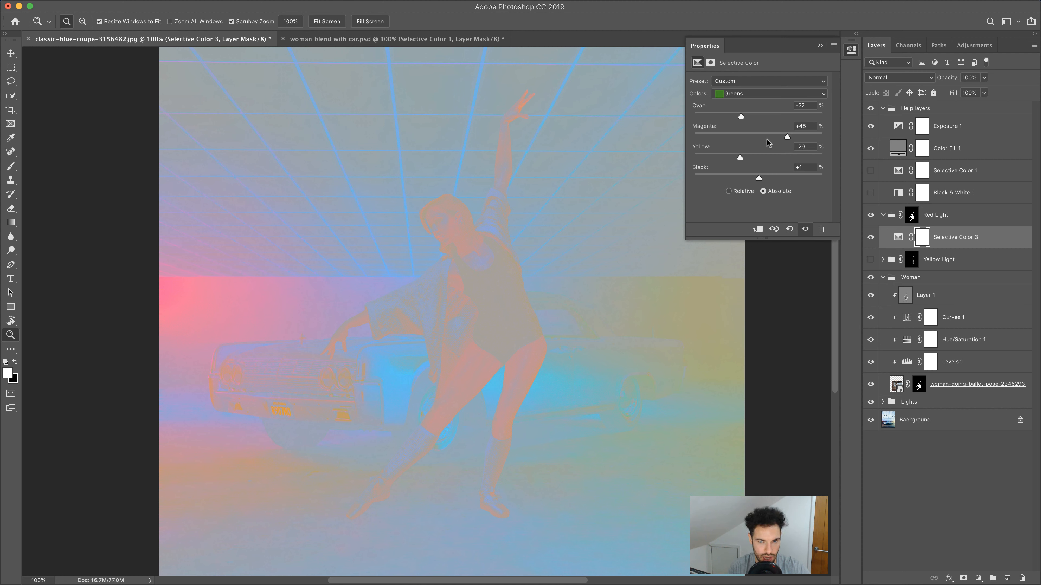
left_click(765, 94)
left_click(758, 103)
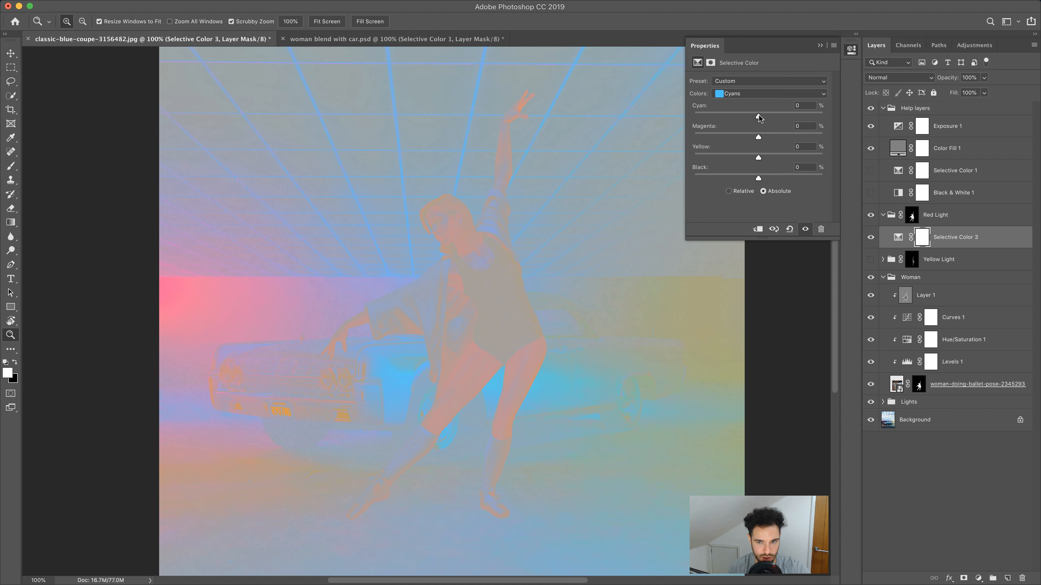
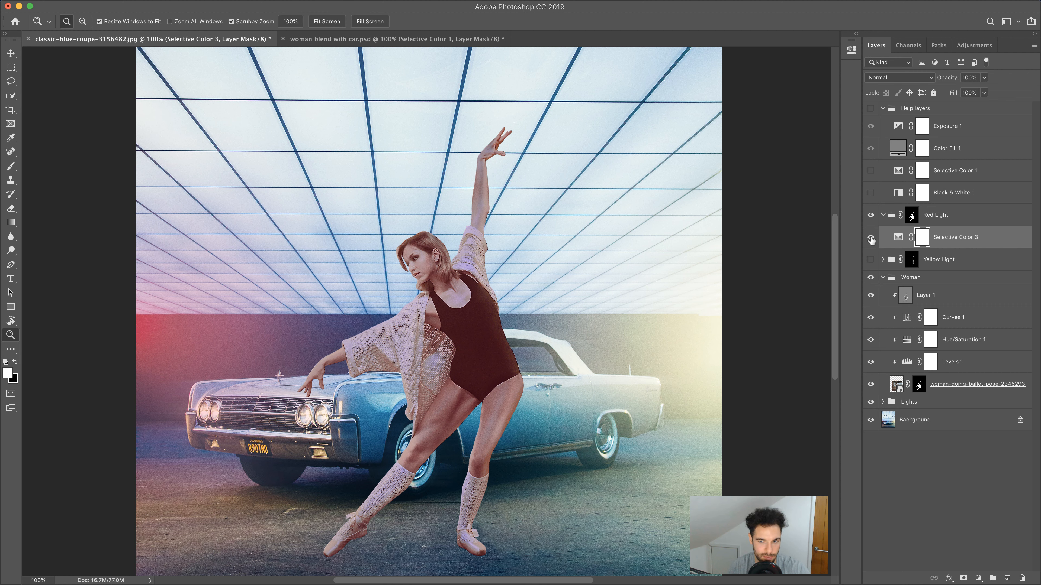
Step: Draw a black-to-white linear gradient on the Selective Color 3 mask, from the woman's bodysuit to the edge of her outstretched sleeve
left_click(959, 240)
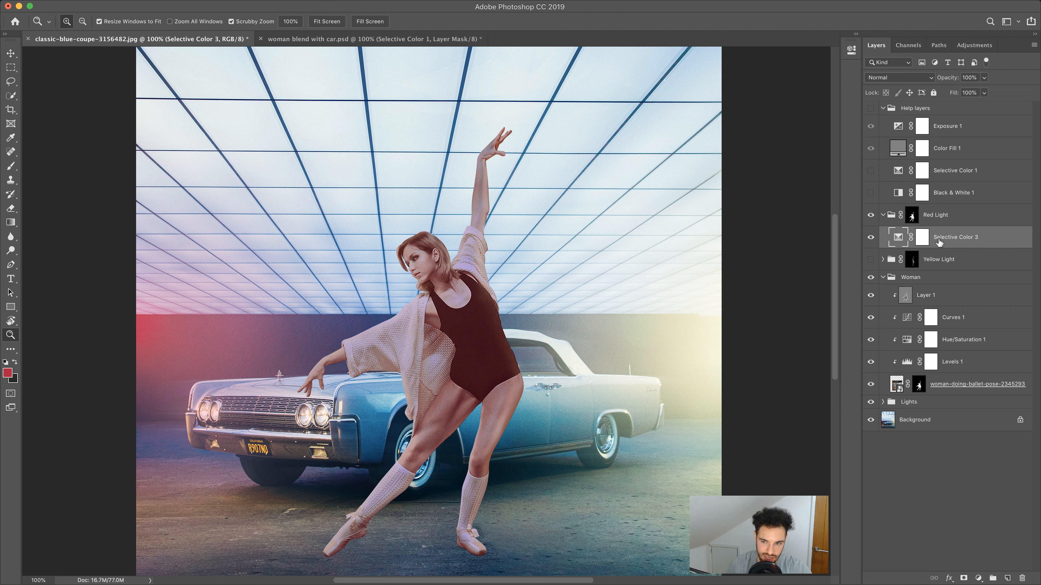
left_click(923, 240)
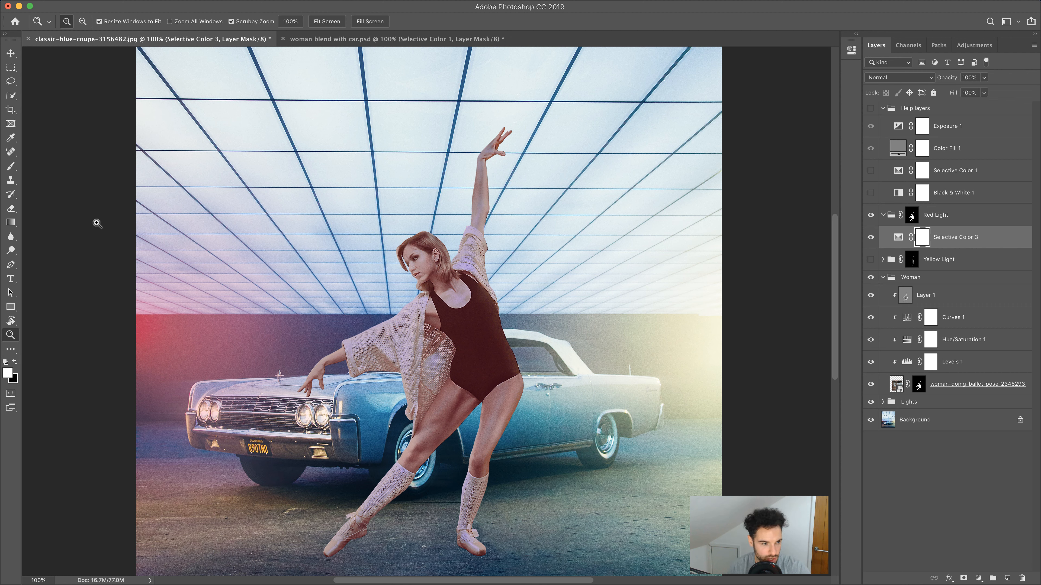
left_click(11, 222)
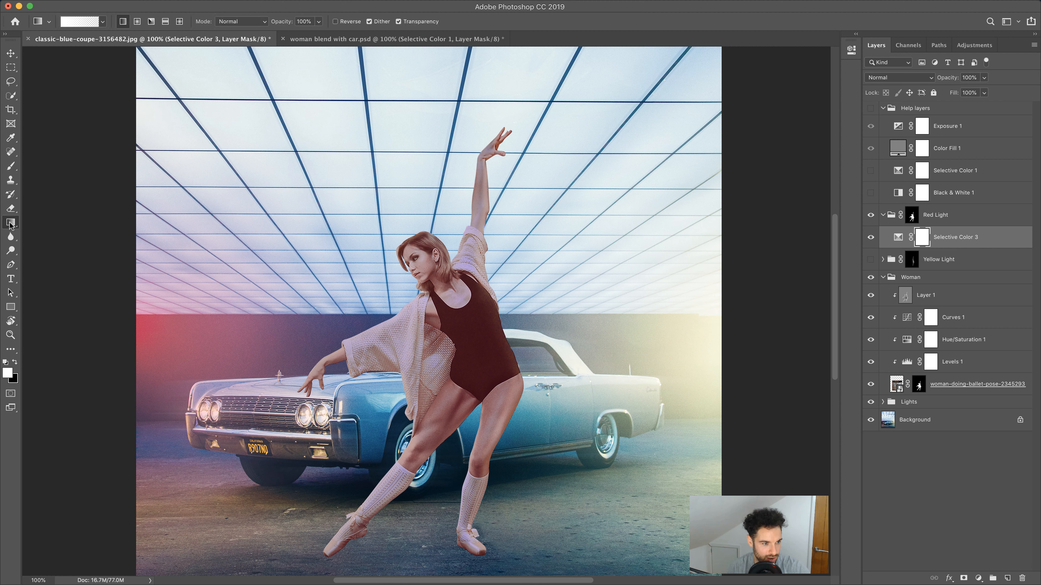
left_click(15, 362)
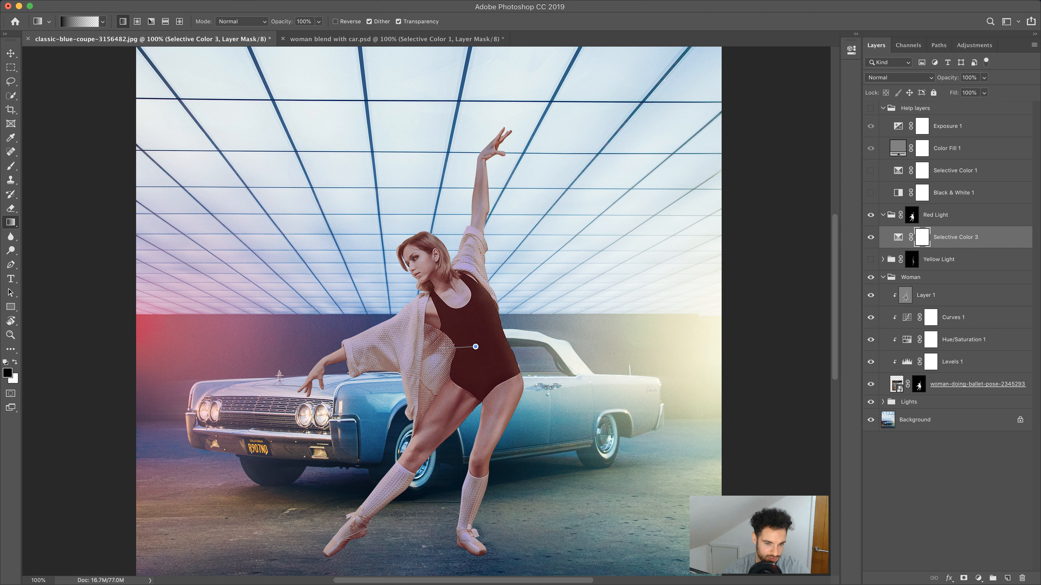
left_click_drag(381, 345, 326, 351)
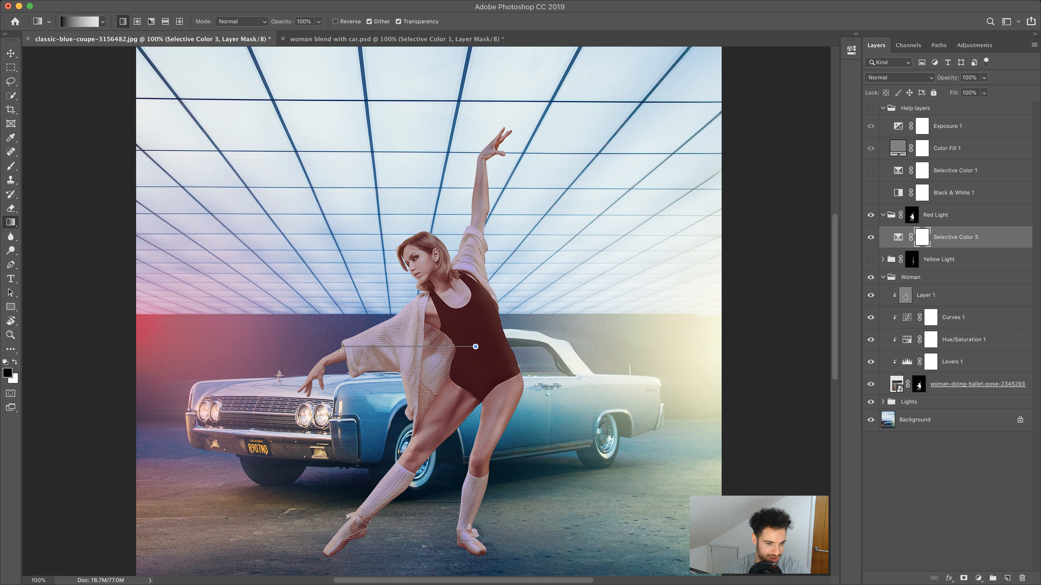
left_click_drag(341, 350, 341, 350)
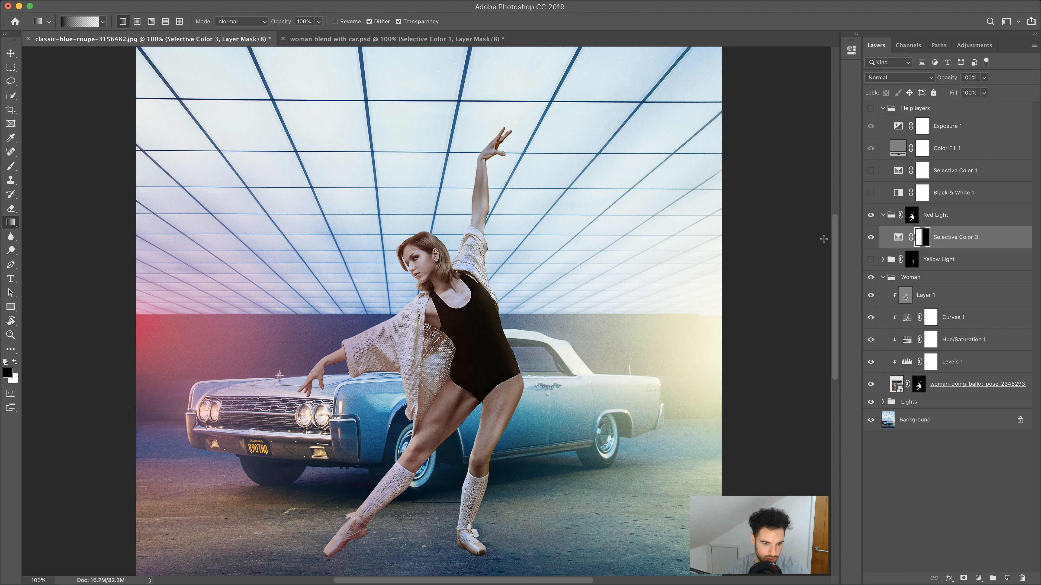
Step: Compare the woman with and without the gradient-masked Selective Color 3 adjustment, leaving the layer visible
left_click(870, 238)
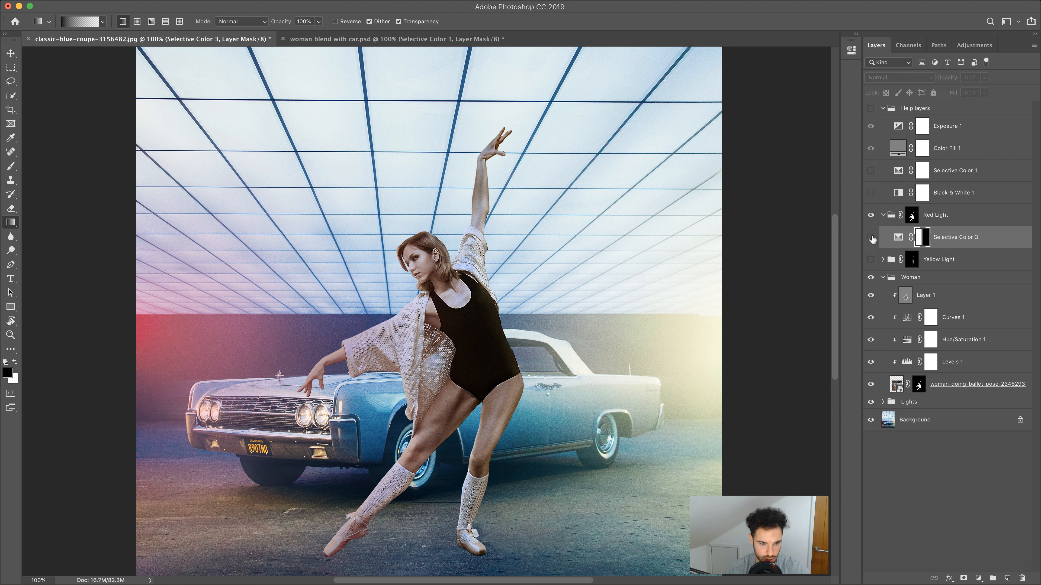
left_click(871, 238)
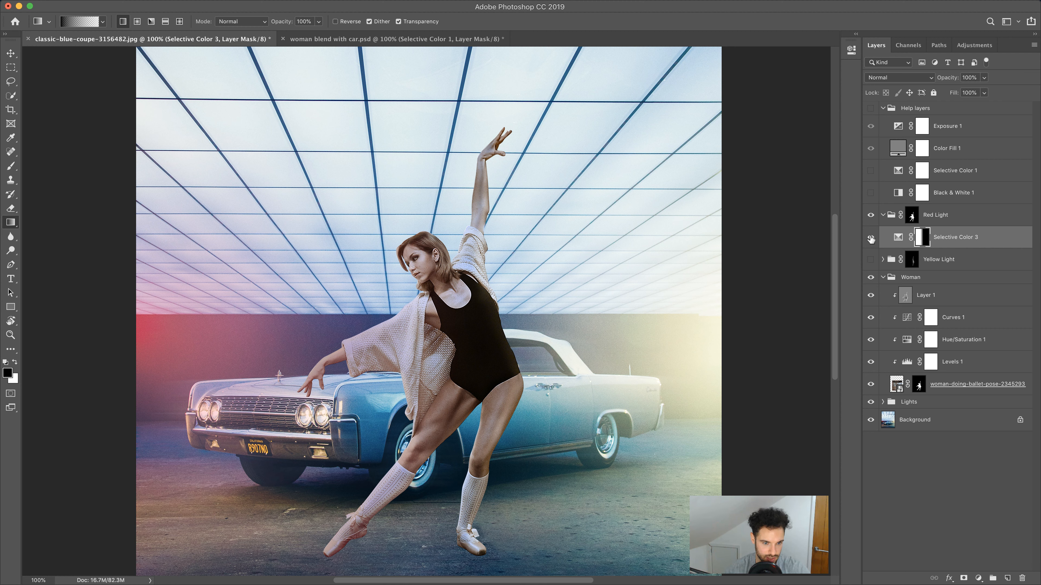
left_click(871, 238)
left_click(871, 237)
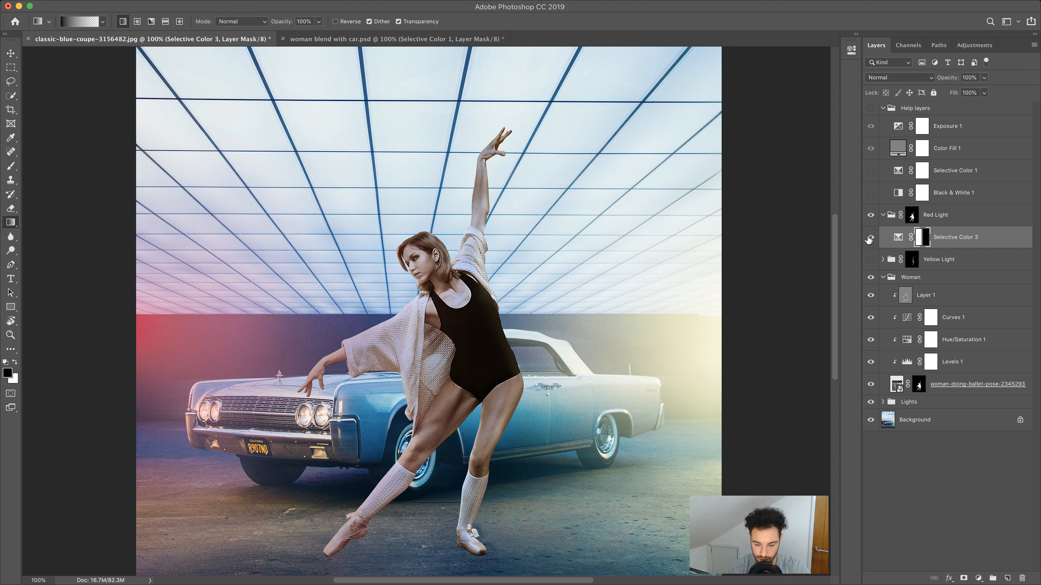
left_click(871, 237)
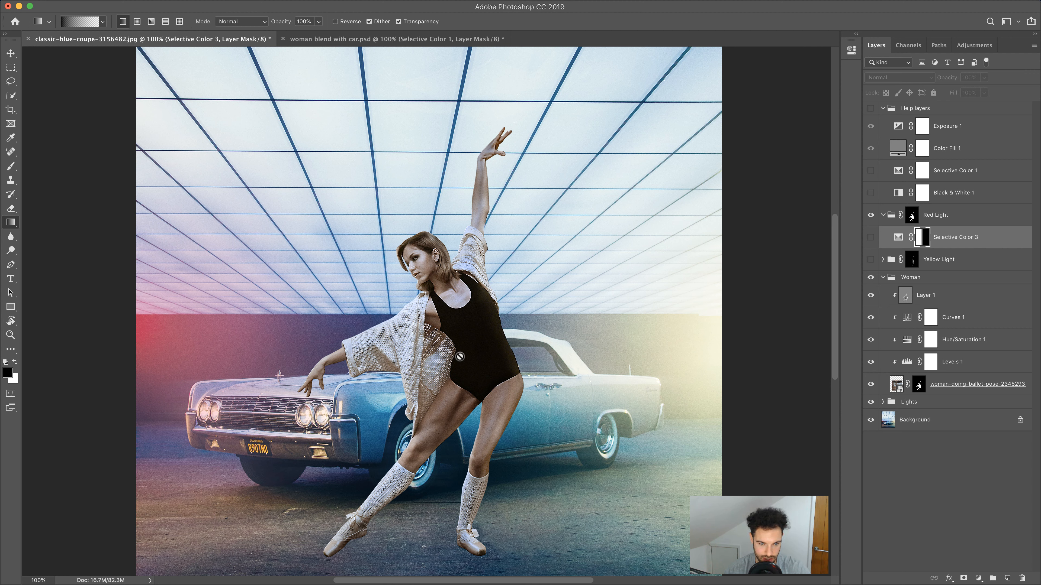
left_click(871, 238)
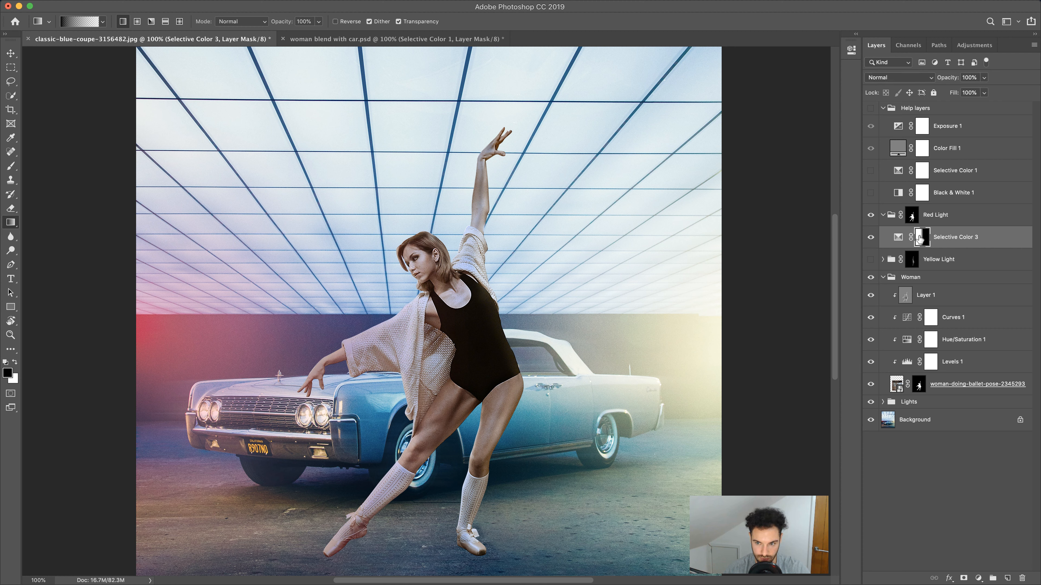
key("super+z")
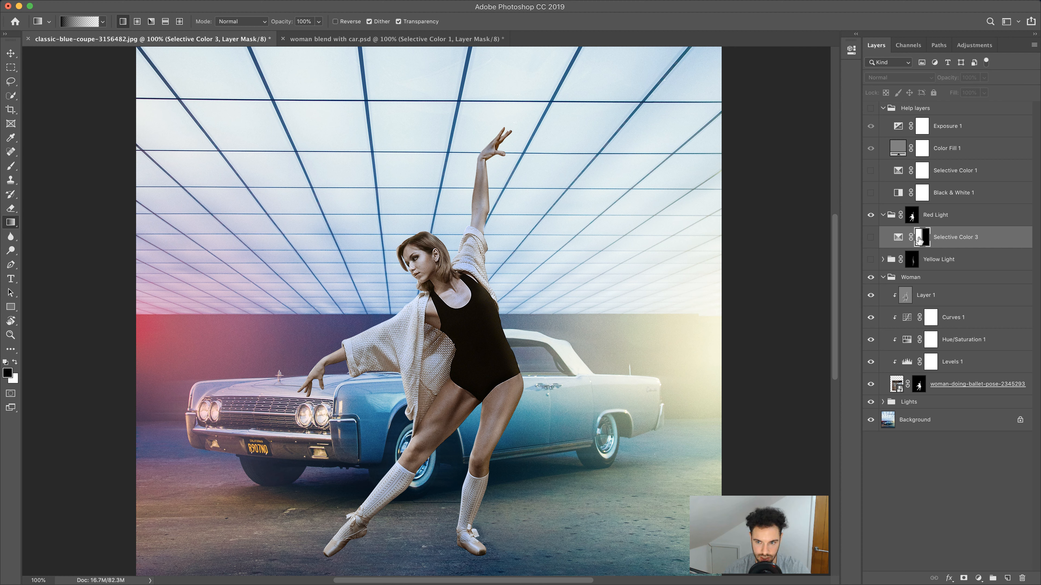
left_click(870, 238)
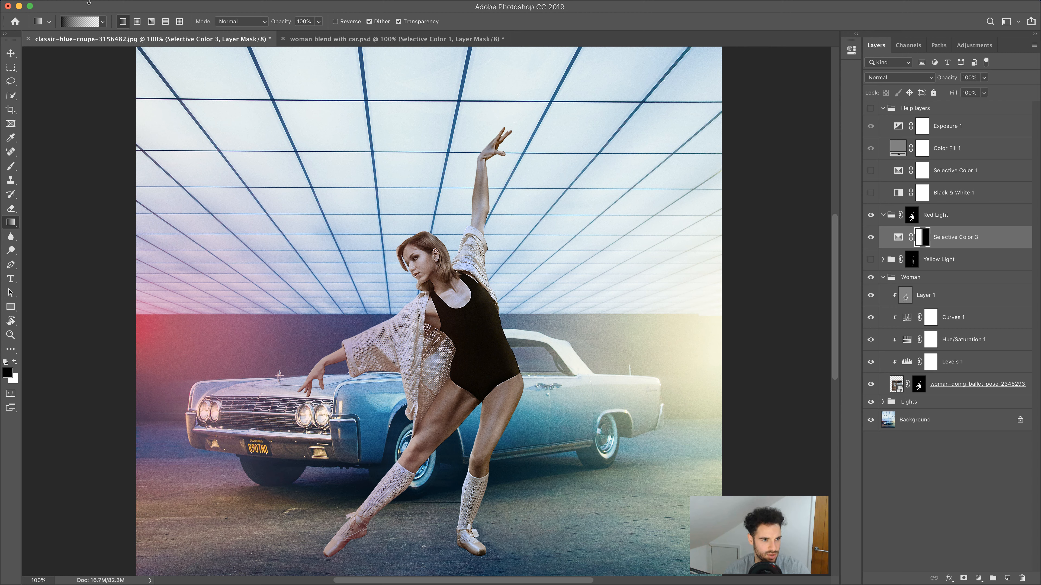
Step: Reset the Selective Color 3 mask to plain white by filling it with the black foreground colour and inverting it
left_click(121, 6)
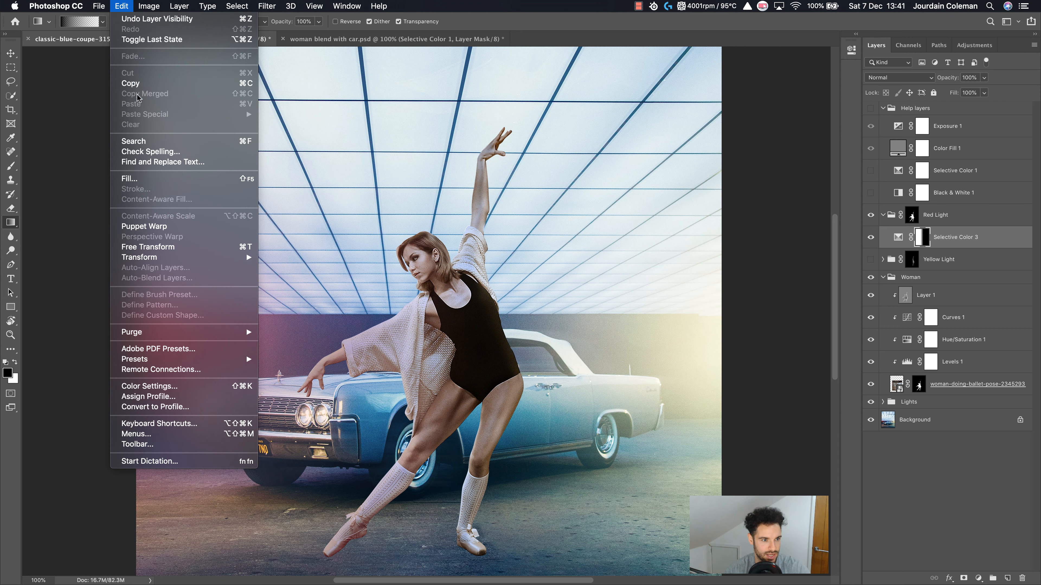
left_click(148, 178)
left_click(456, 148)
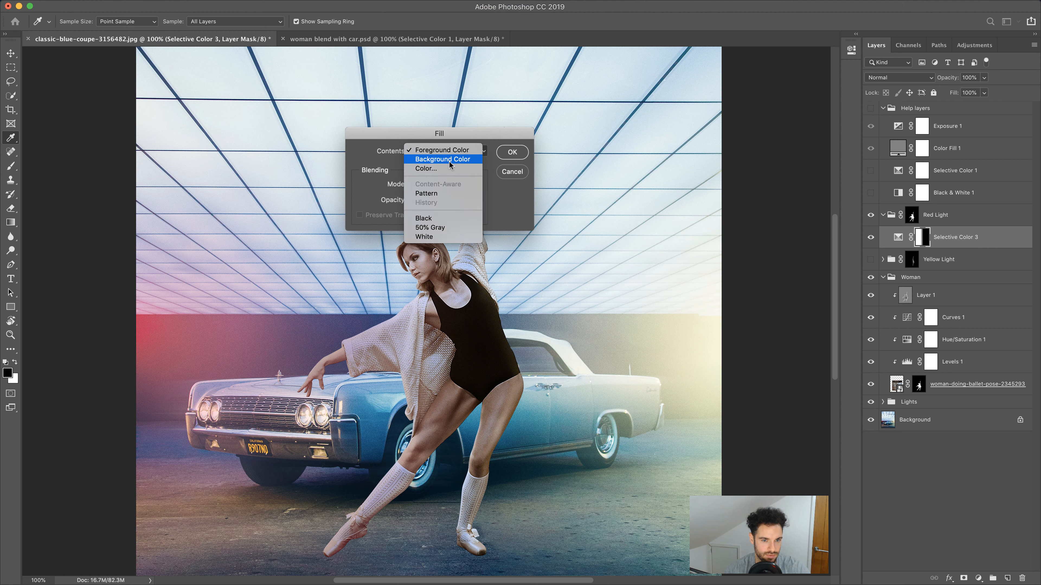
left_click(476, 151)
left_click(502, 155)
key("g")
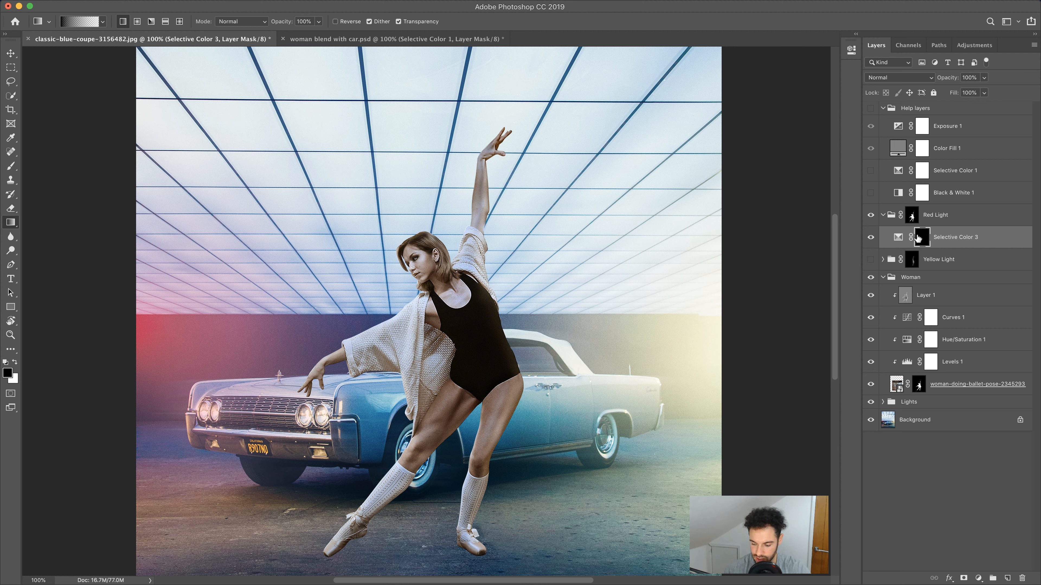
key("super+i")
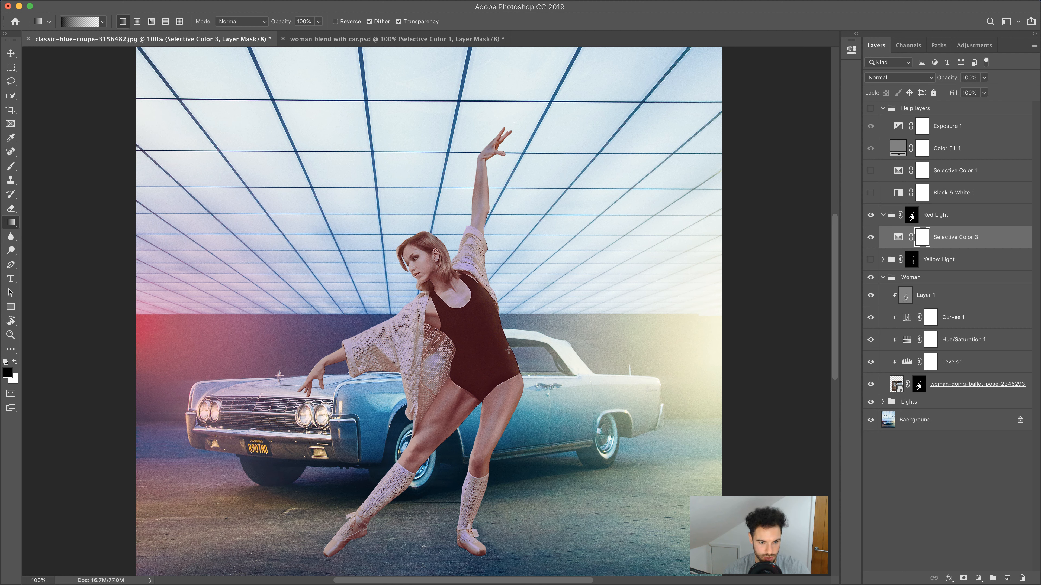
Step: Redraw the mask's black-to-white gradient from the woman's bodysuit to her sleeve edge, and check the Red Light group on and off
left_click_drag(494, 350, 327, 348)
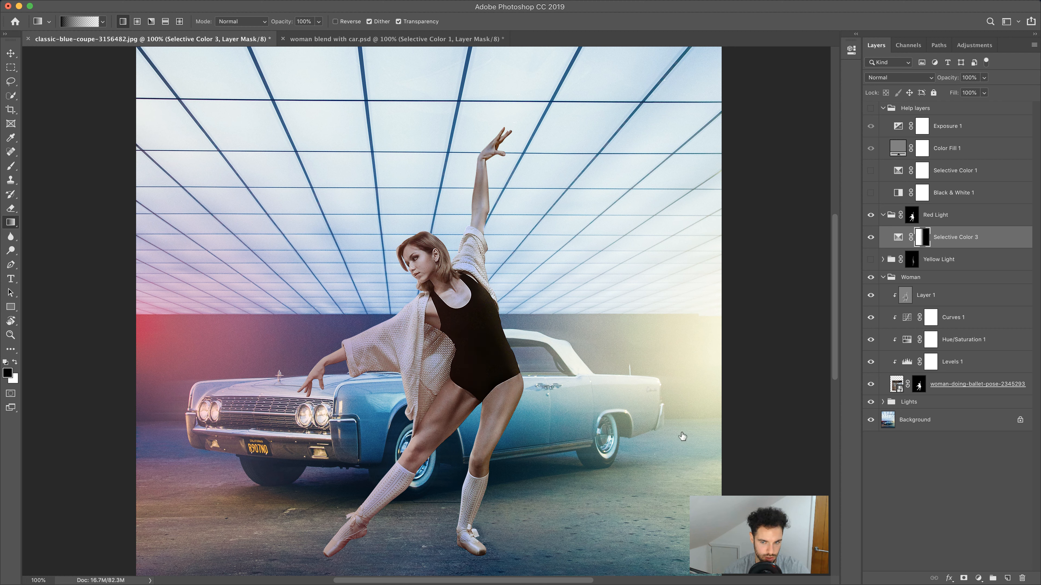
left_click(871, 216)
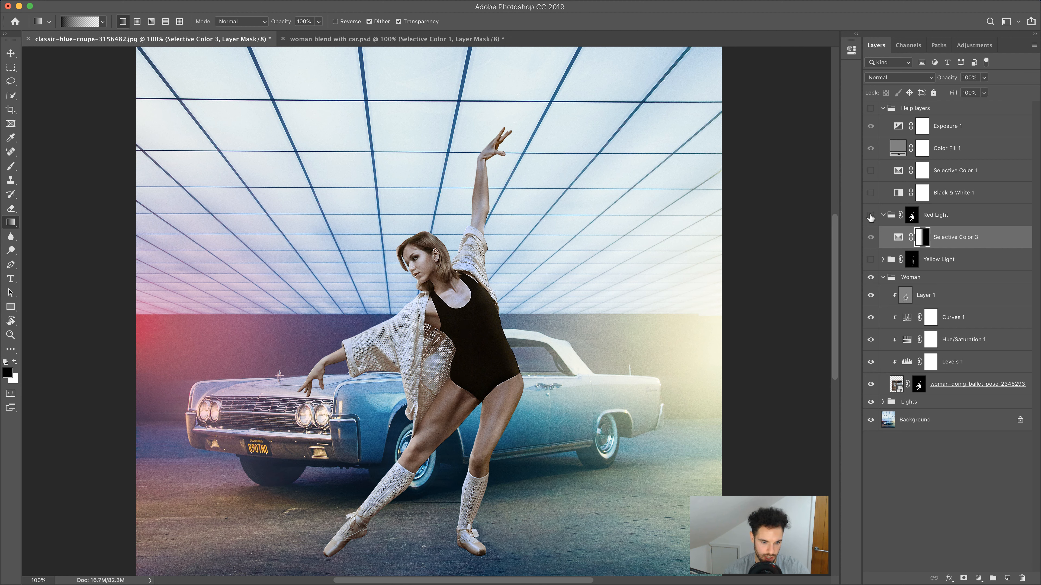
left_click(870, 217)
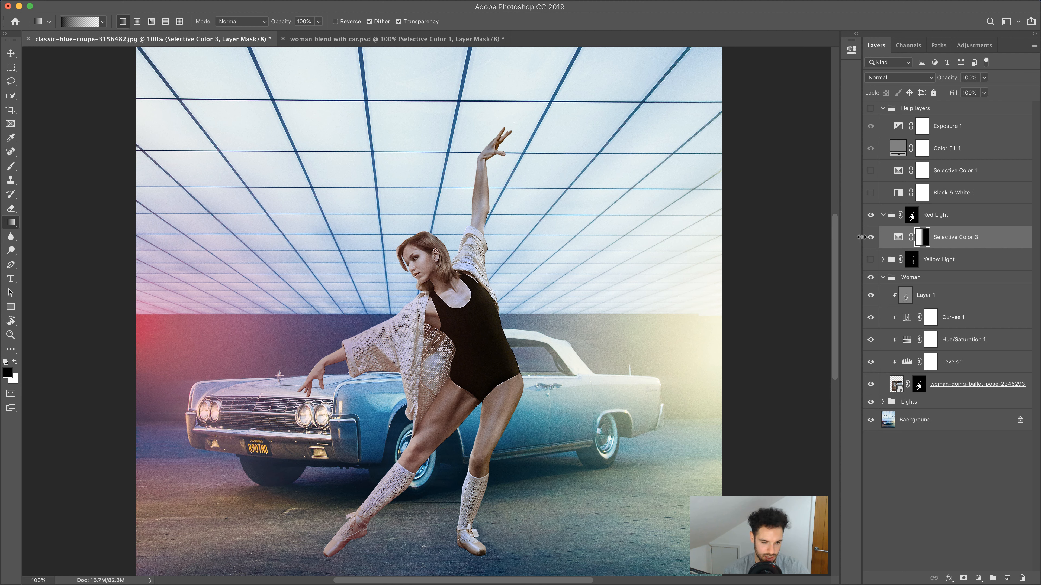
left_click(871, 216)
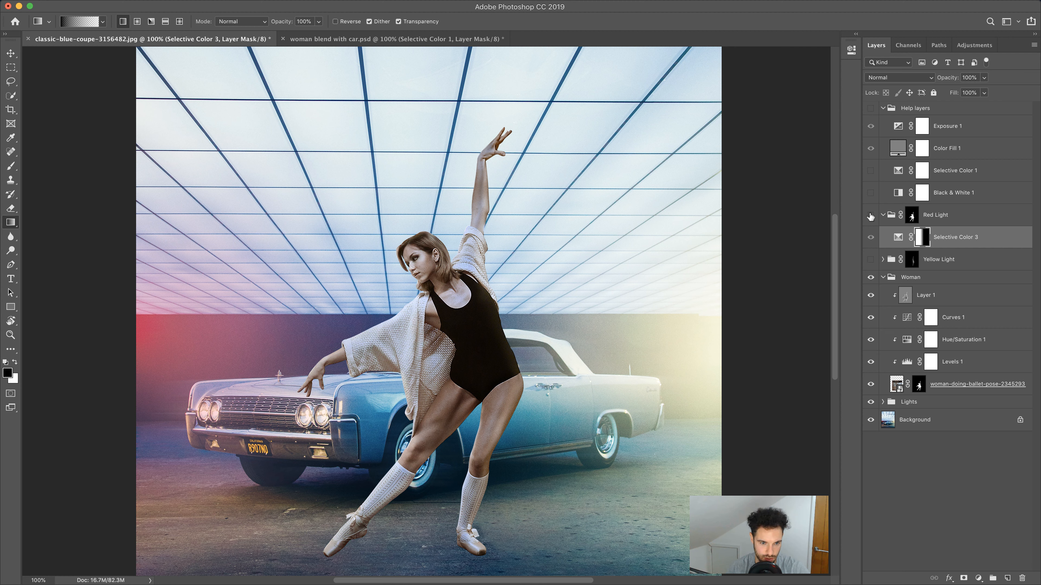
left_click(870, 217)
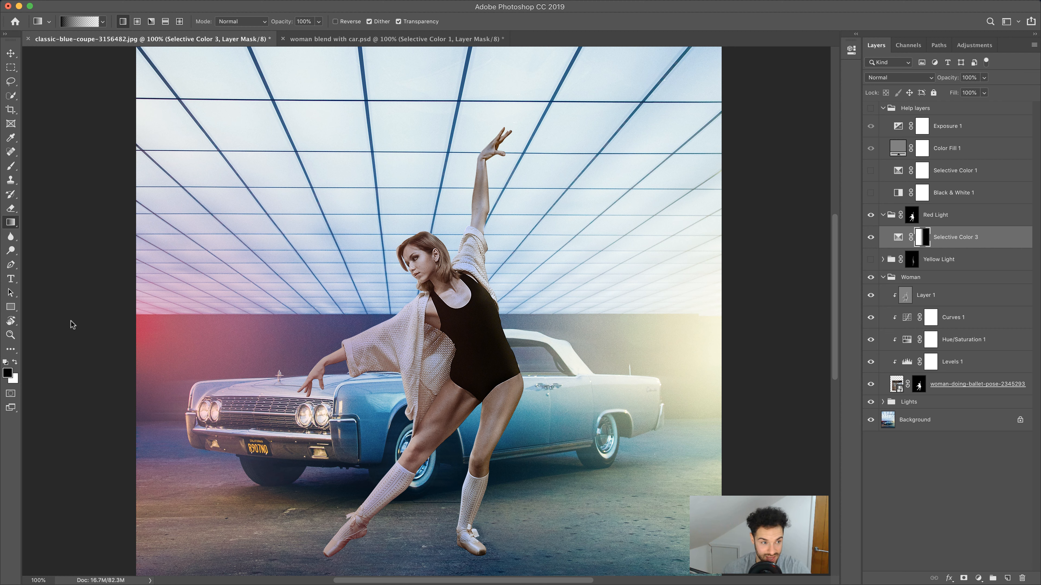
Step: Set up the Brush tool with 40% opacity, 40% flow and a size of 125 px
left_click(10, 167)
left_click(210, 25)
type("40")
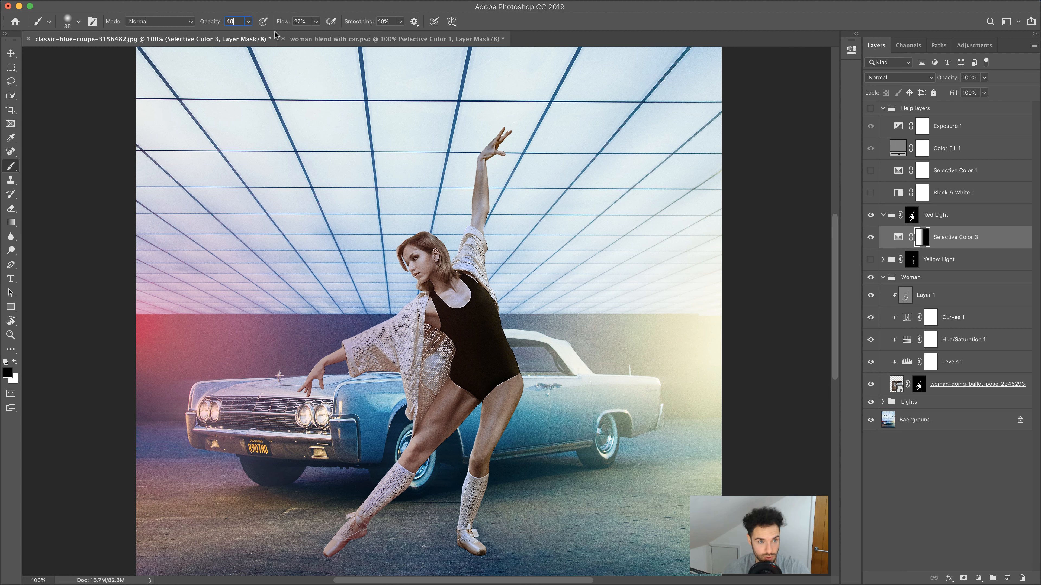
left_click(305, 22)
type("40")
key("Return")
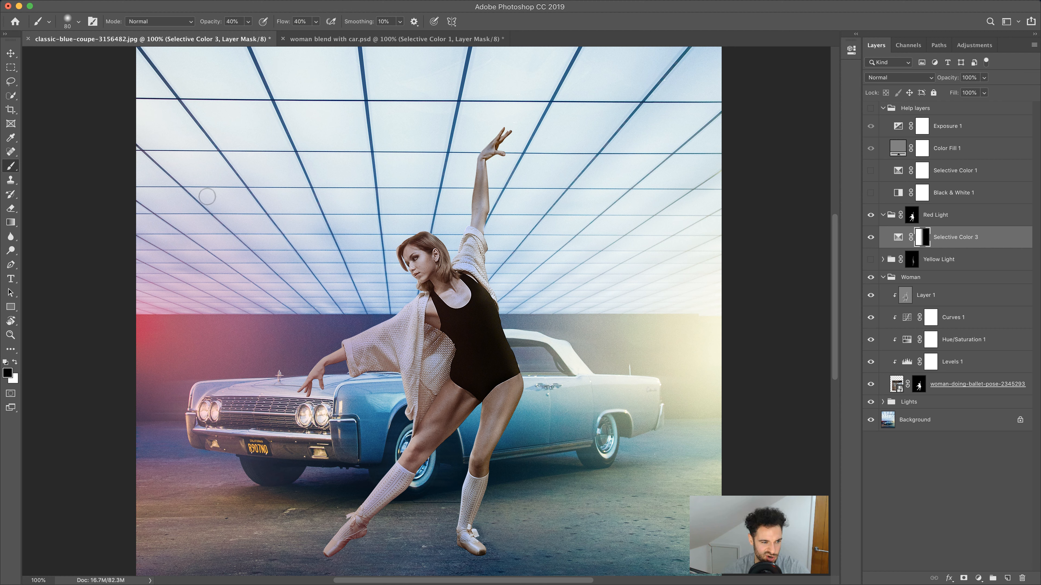
key("bracketright")
key("bracketright")
key("bracketright")
key("bracketright")
key("bracketright")
key("bracketright")
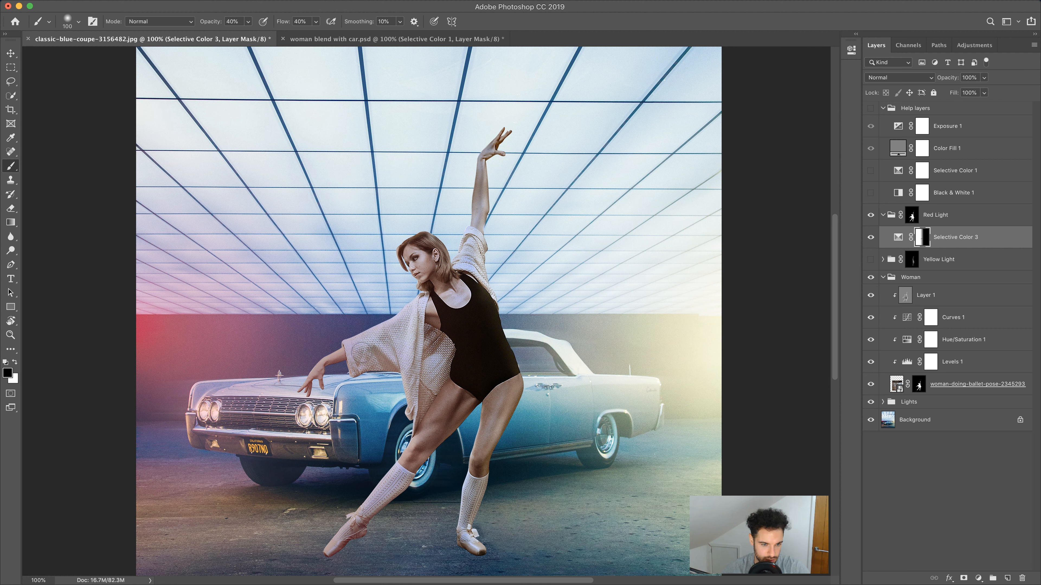
key("bracketright")
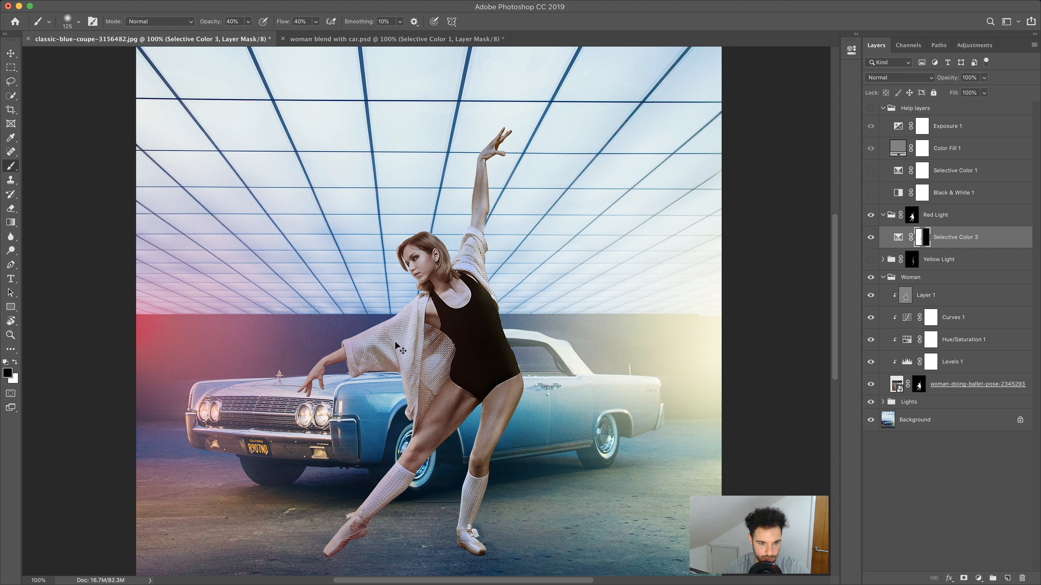
Step: Check the red tint on the woman's lit side by viewing her with and without Selective Color 3
key("x")
key("x")
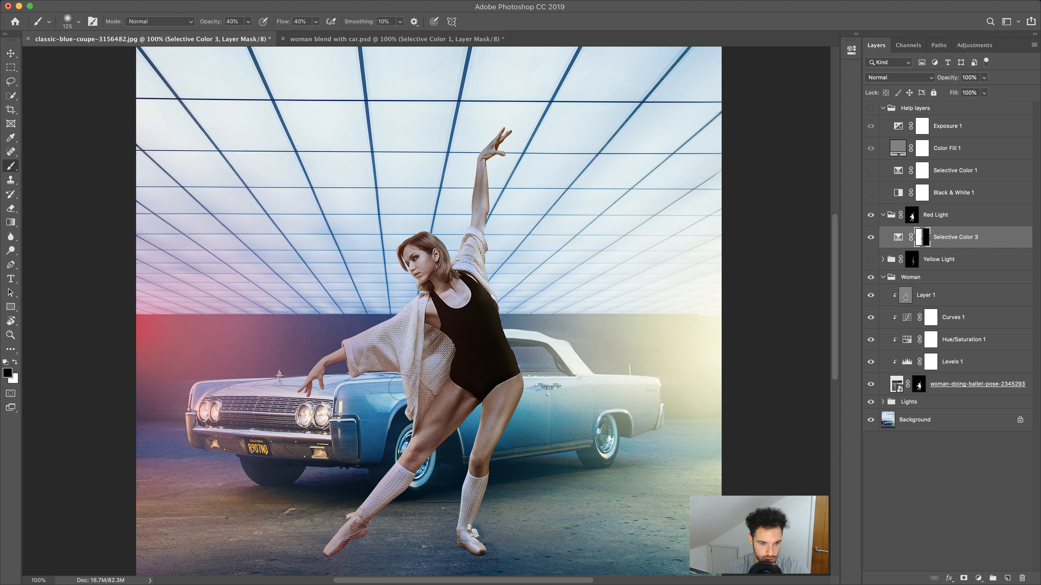
left_click(870, 241)
left_click(870, 241)
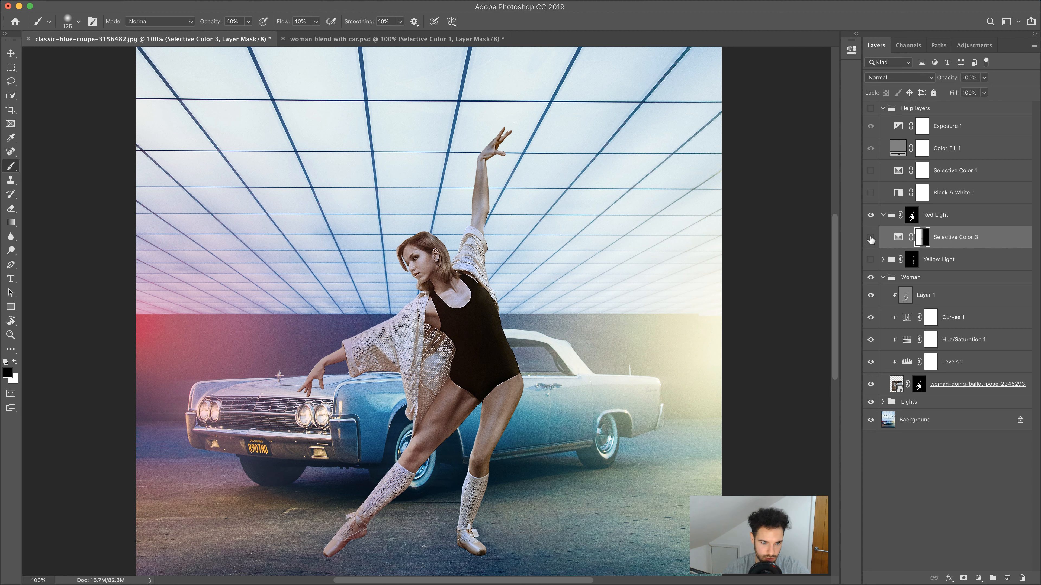
left_click(871, 240)
left_click(870, 239)
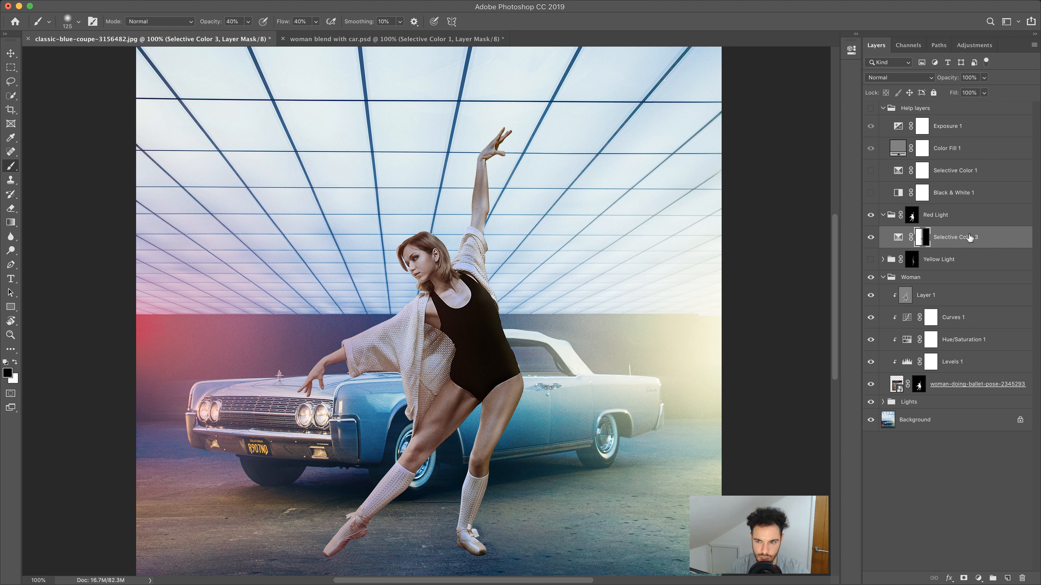
Step: Add a Hue/Saturation adjustment layer above Selective Color 3 inside the Red Light group
left_click(995, 238)
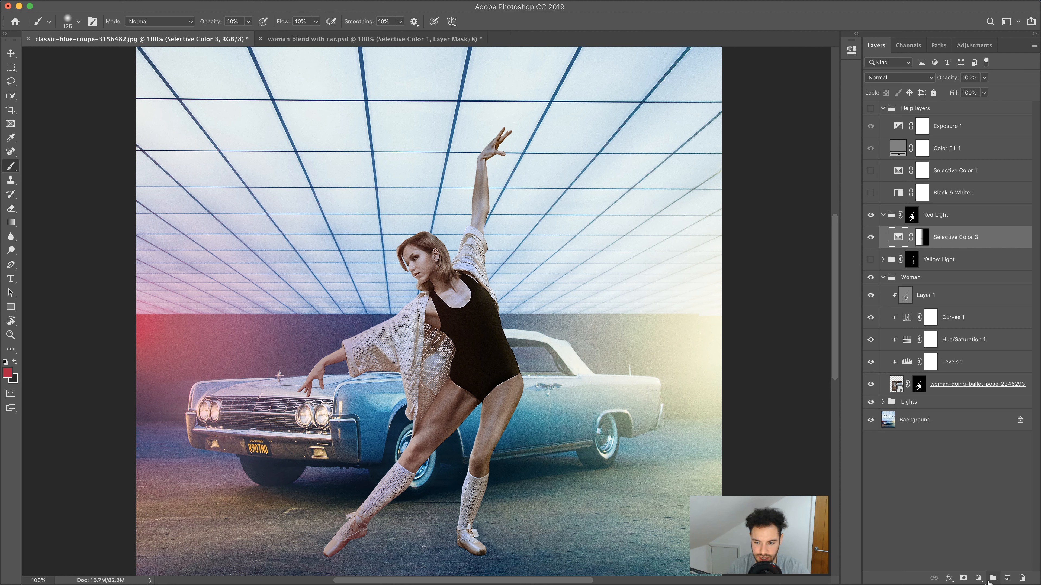
left_click(979, 578)
left_click(980, 458)
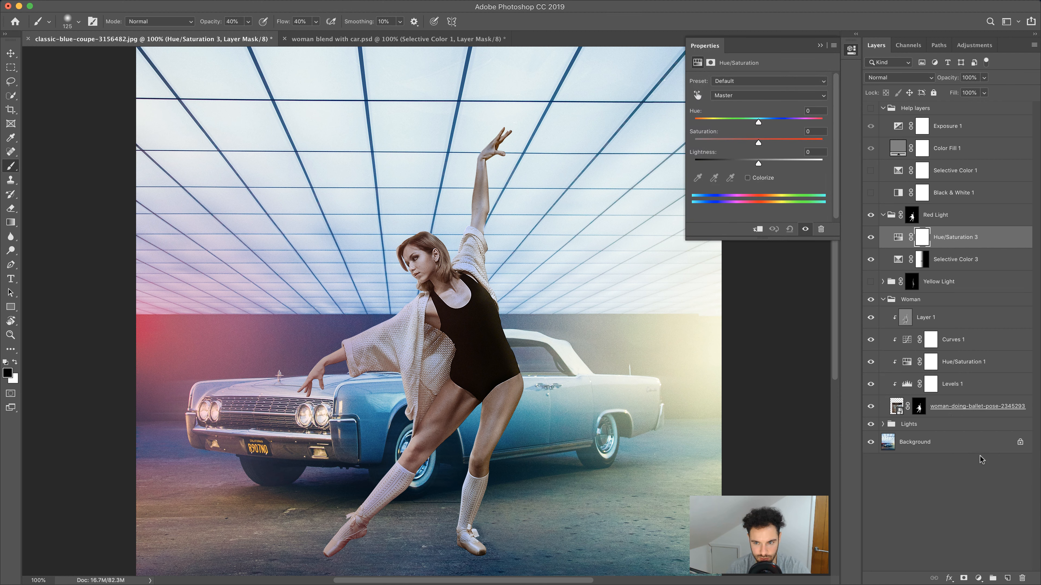
Step: Enable Colorize in the Hue/Saturation adjustment and set Saturation to 65 and Lightness to +76
left_click(754, 176)
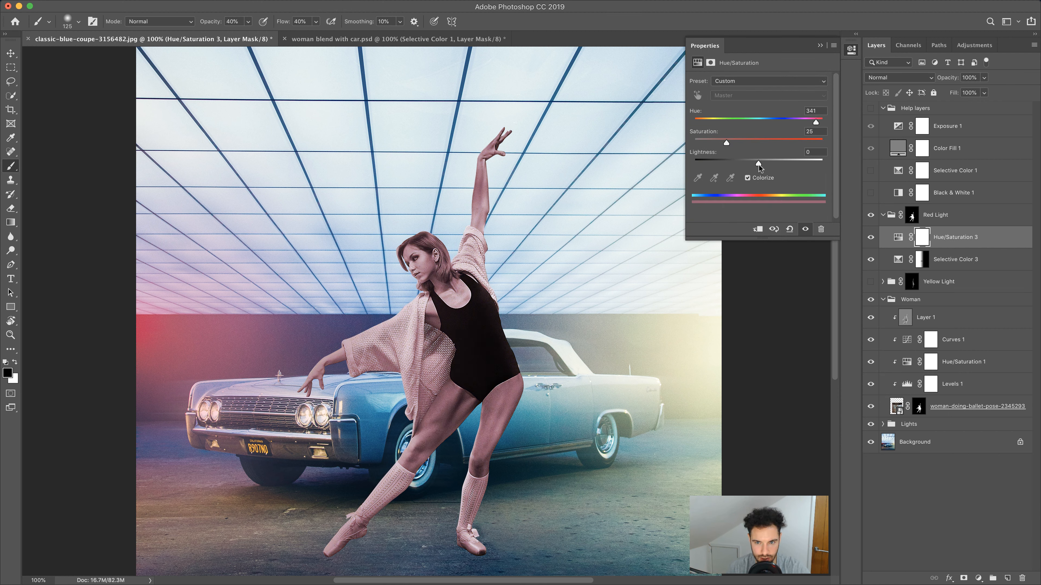
left_click_drag(758, 164, 805, 164)
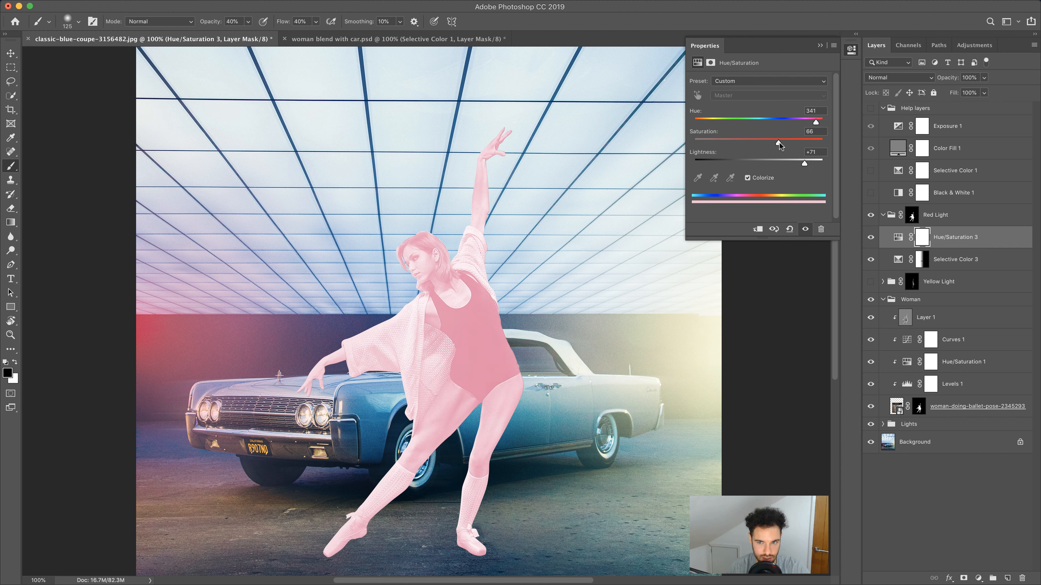
left_click_drag(805, 163, 808, 163)
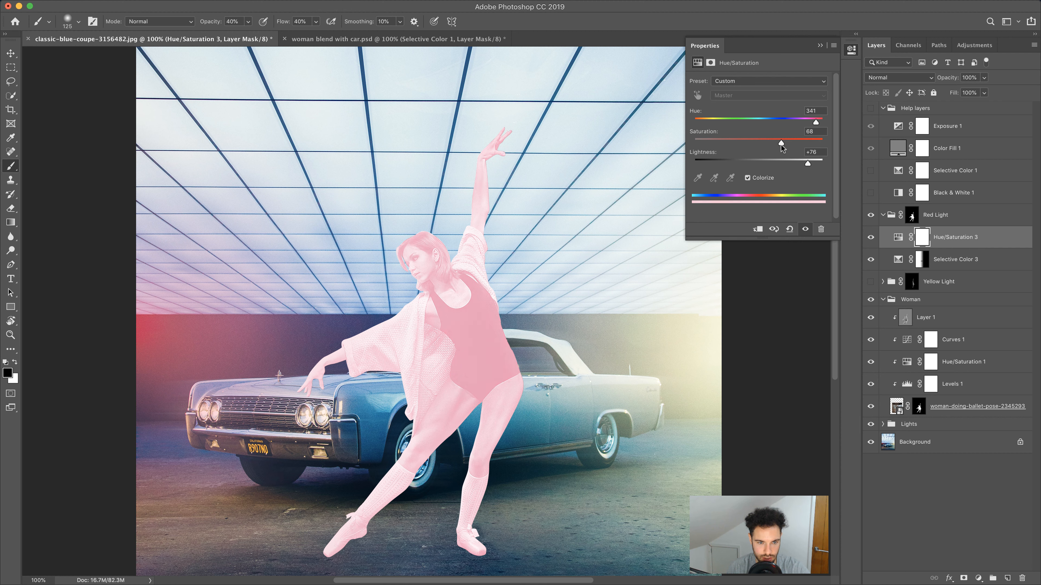
left_click_drag(770, 146, 777, 145)
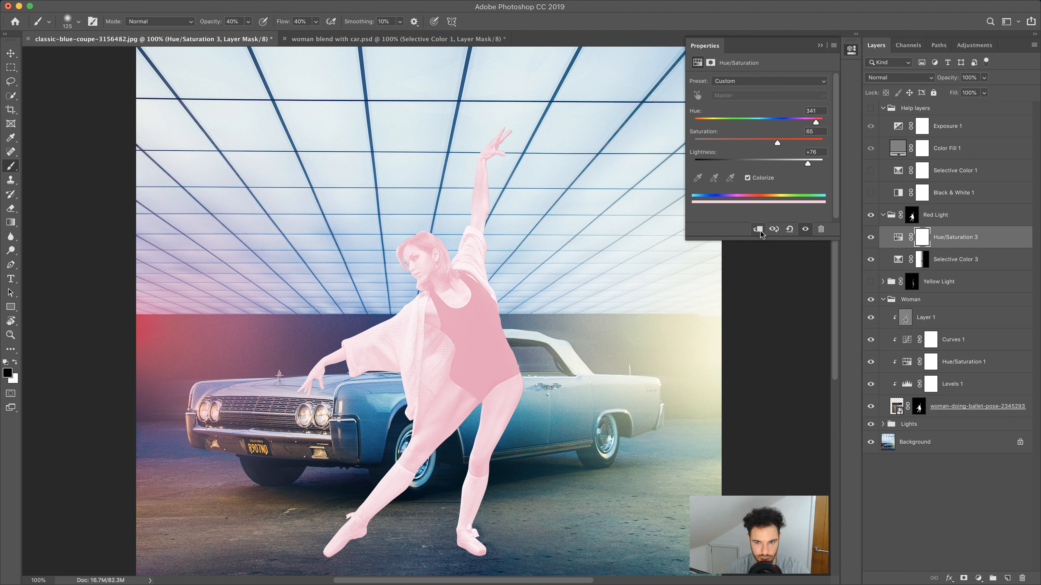
Step: Invert the Hue/Saturation 3 mask to black and set up a white 35 px brush for painting on the woman's upper body
left_click(820, 45)
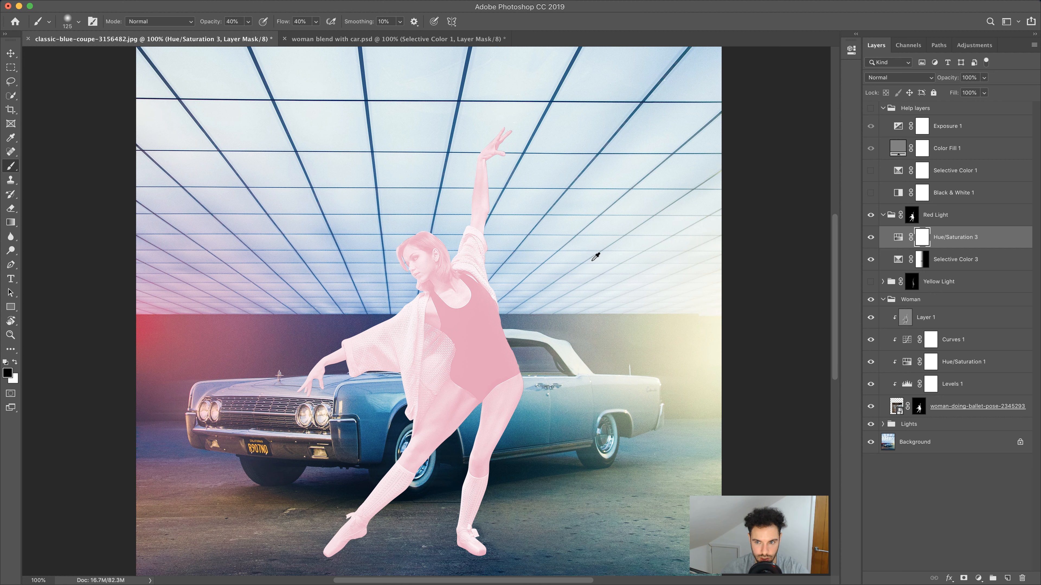
key("super+i")
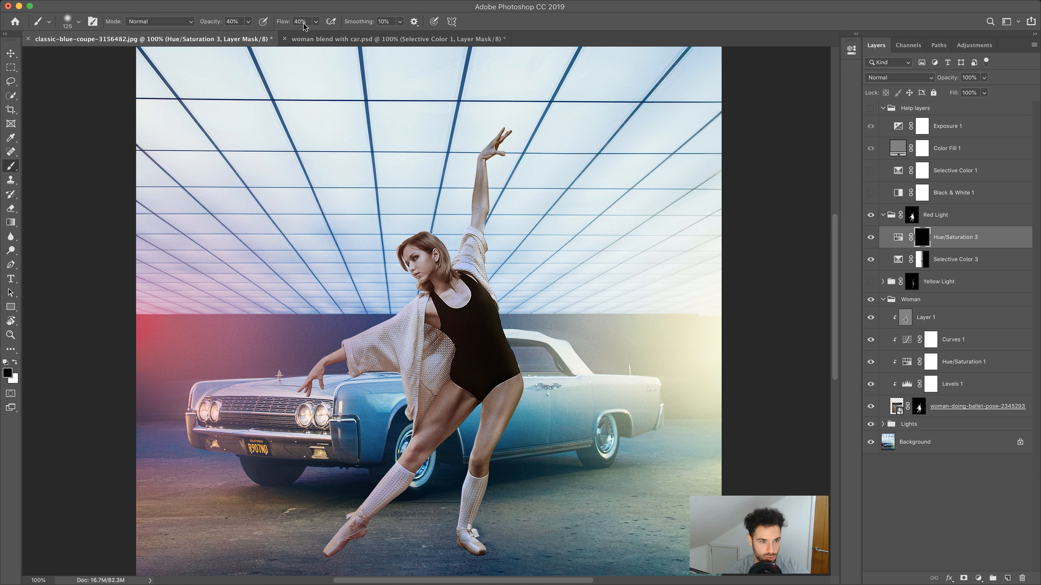
left_click(11, 335)
left_click(406, 290)
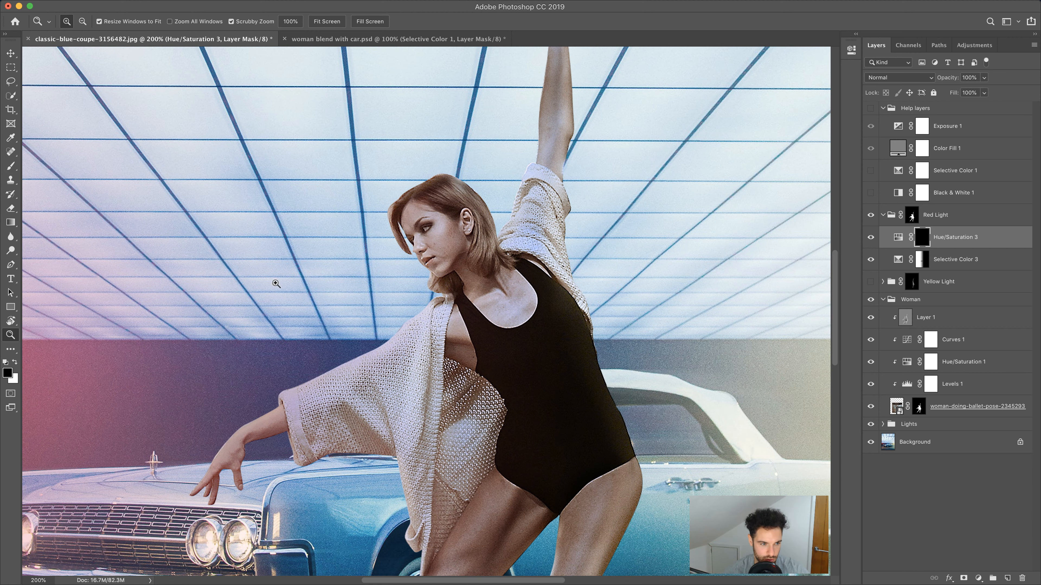
left_click(12, 166)
key("bracketleft")
key("bracketleft")
key("bracketleft")
key("bracketleft")
key("bracketleft")
key("bracketleft")
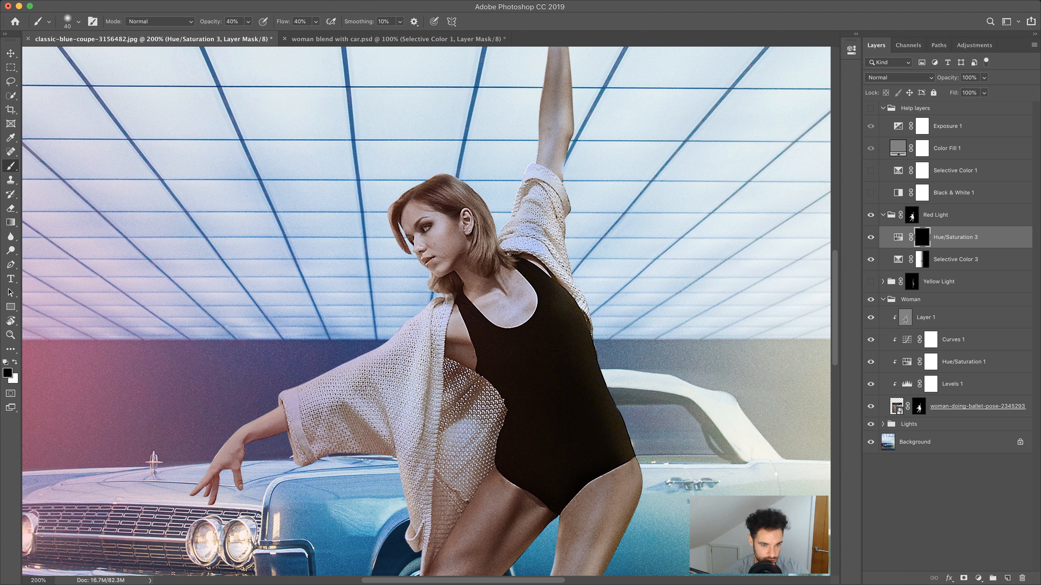
key("bracketleft")
left_click(13, 361)
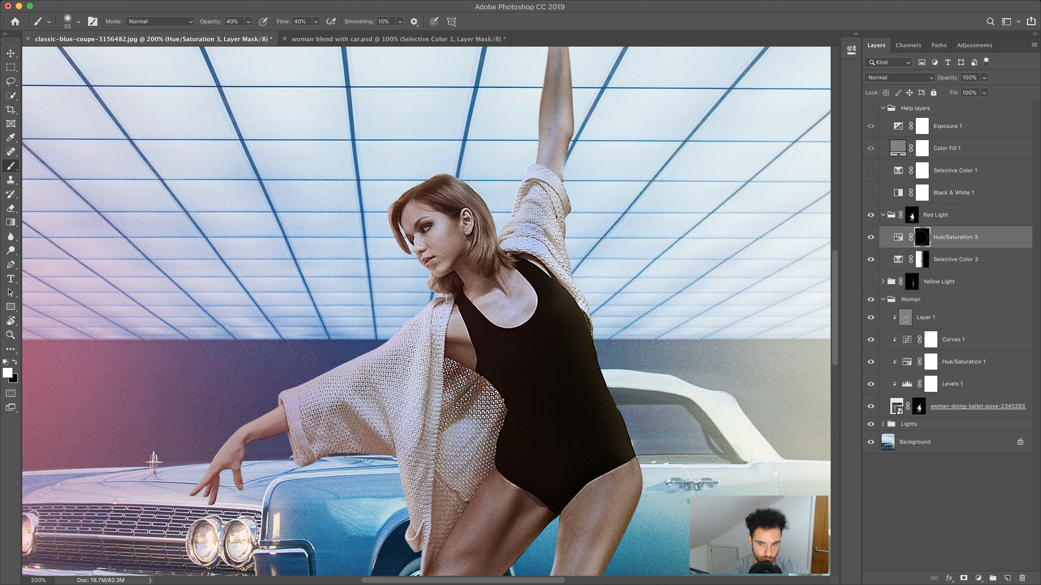
Step: Paint the red light onto the woman's shoulder edge in the Hue/Saturation 3 mask, reducing the brush size
left_click_drag(437, 302, 427, 305)
key("bracketleft")
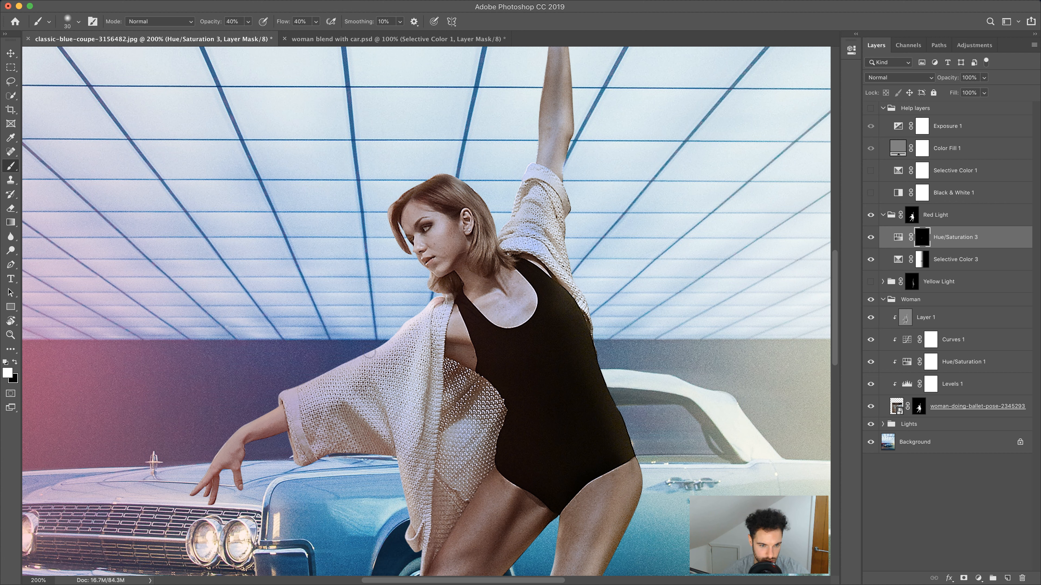
key("bracketleft")
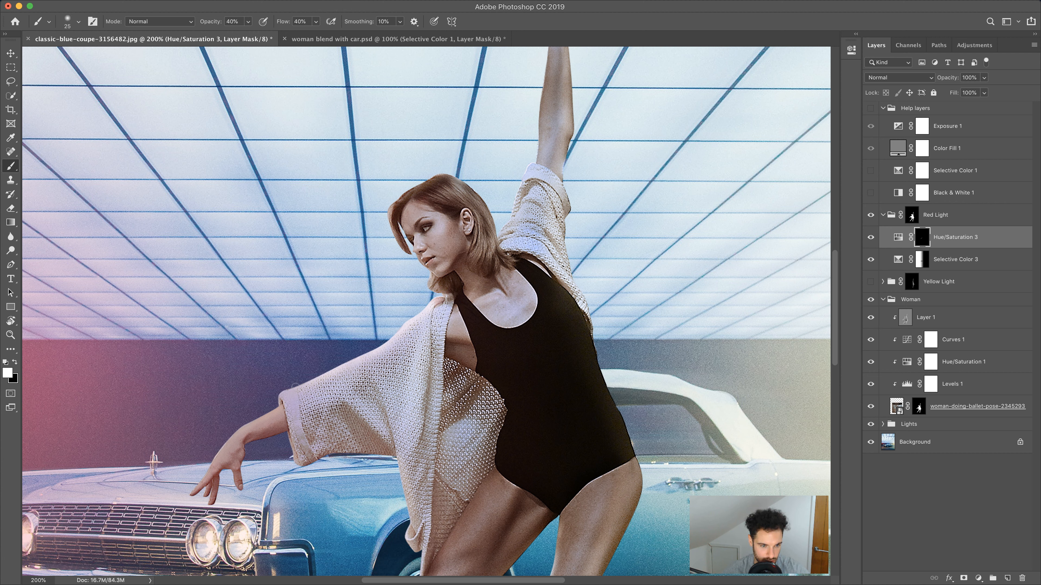
key("bracketright")
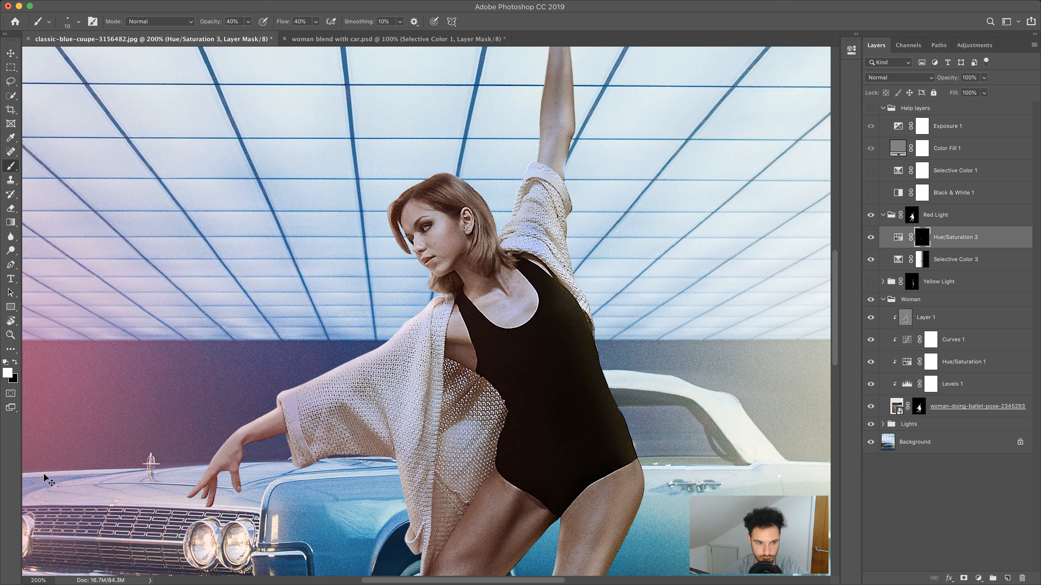
Step: Paint the red light along the fingers of the lowered hand in the Hue/Saturation 3 mask with a small brush
key("super+plus")
key("super+plus")
left_click_drag(44, 473, 409, 200)
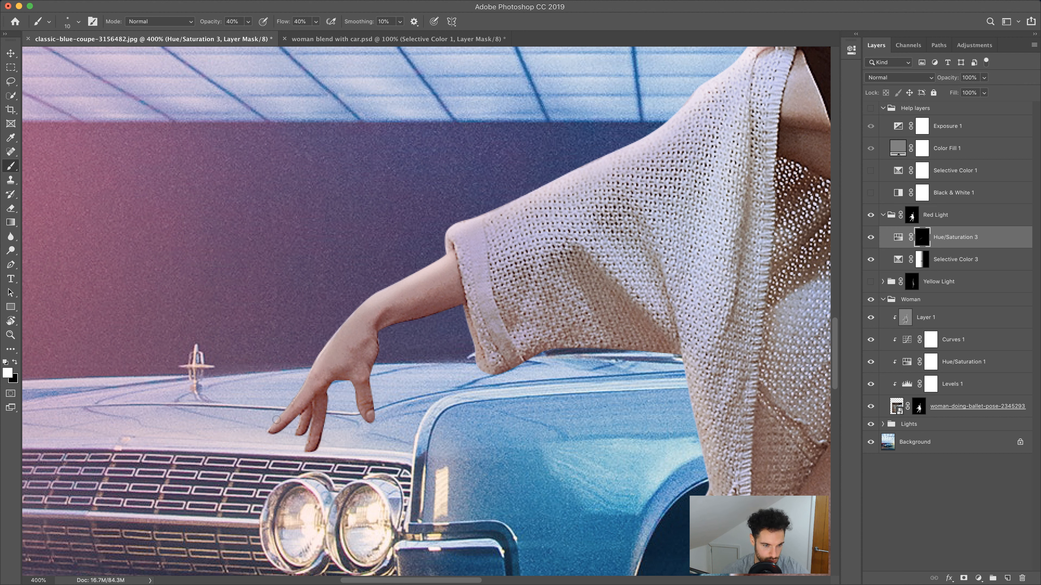
key("bracketright")
key("bracketright")
key("bracketright")
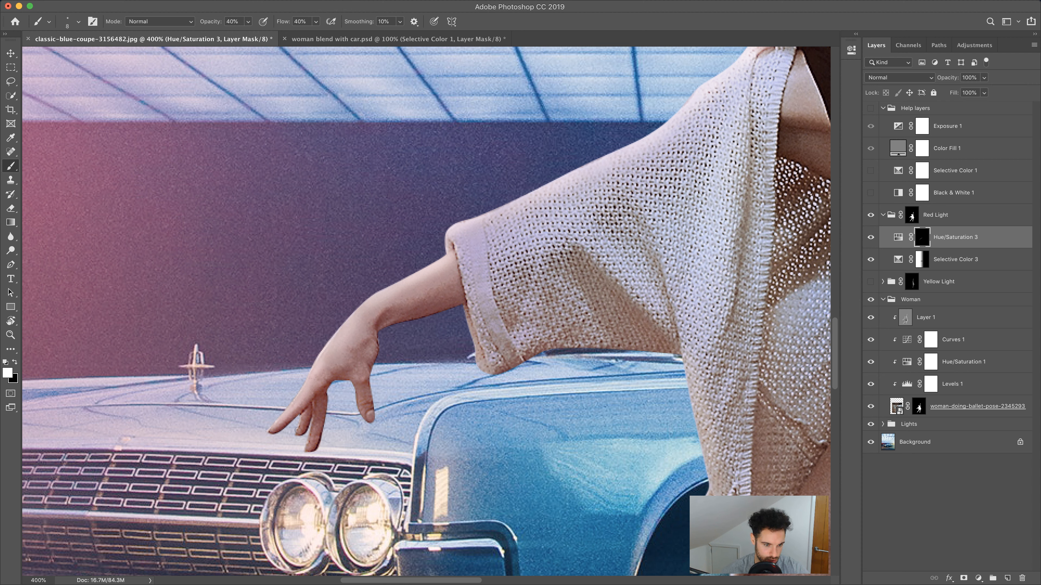
mouse_move(298, 434)
left_mouse_down()
mouse_move(303, 413)
mouse_move(305, 444)
mouse_move(317, 433)
mouse_move(309, 449)
left_mouse_up()
key("bracketright")
key("bracketright")
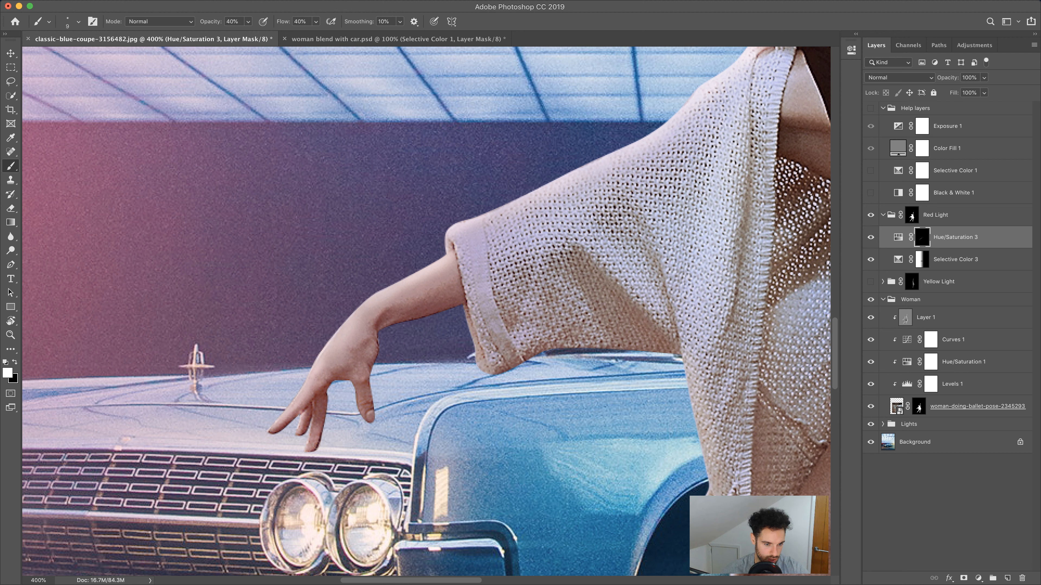
Step: Mask out the dark fringe on the lowest finger in the woman layer's mask with a tiny black brush at 100% opacity and flow
key("z")
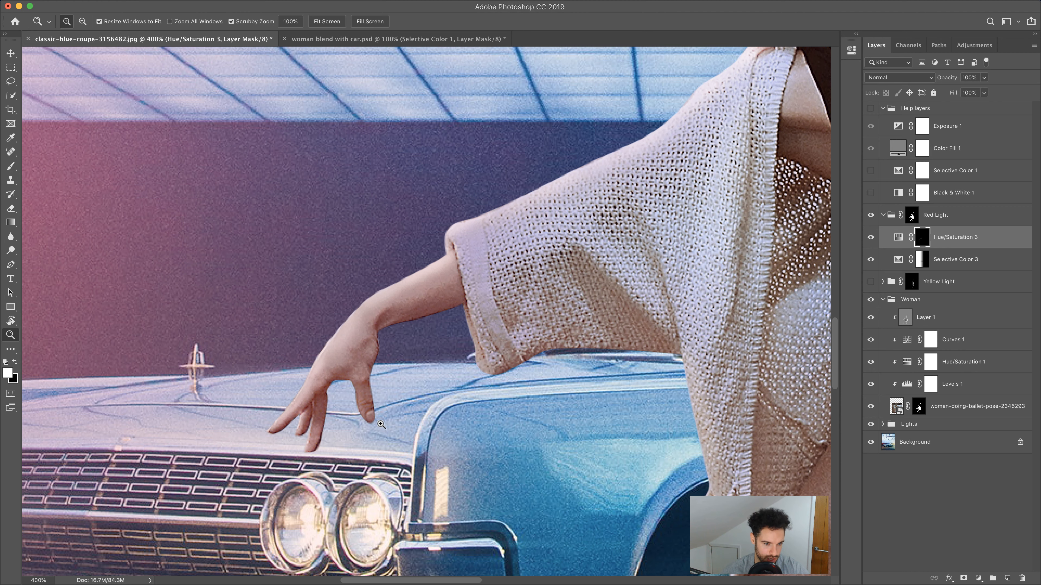
left_click(333, 433)
left_click(294, 438)
left_click(294, 437)
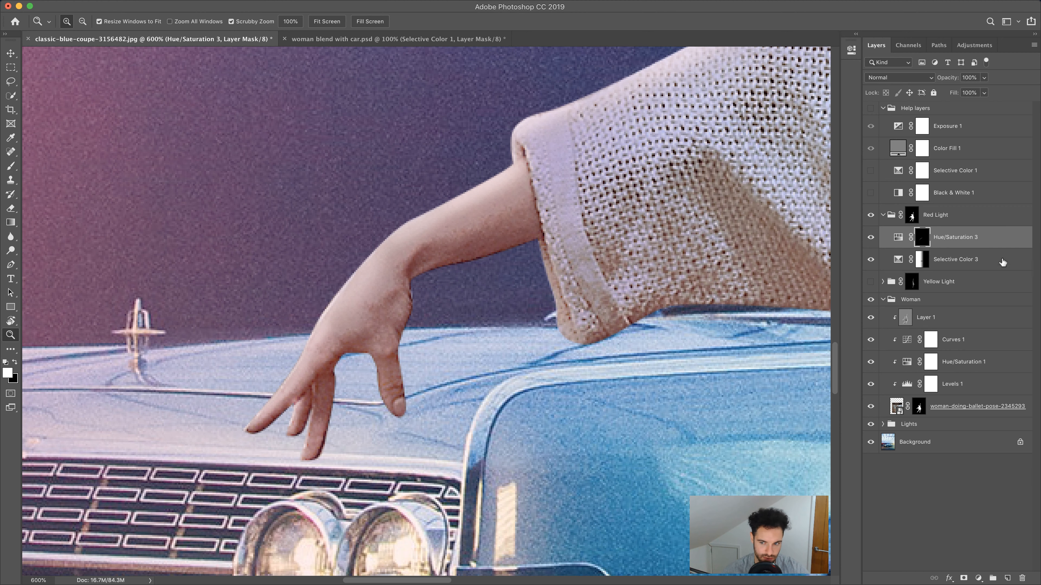
left_click(919, 408)
left_click(11, 166)
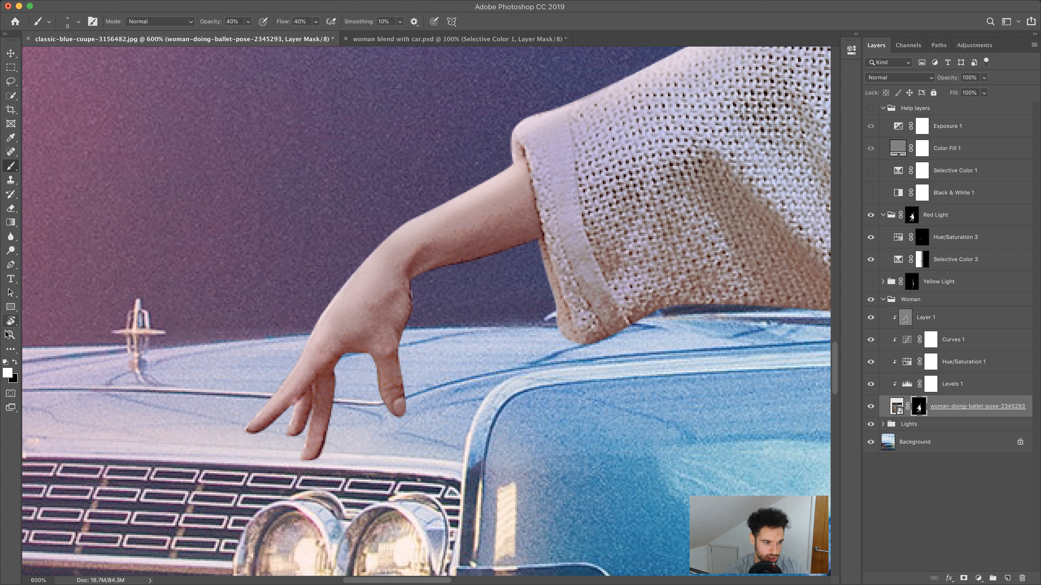
left_click(15, 363)
left_click_drag(207, 24, 355, 24)
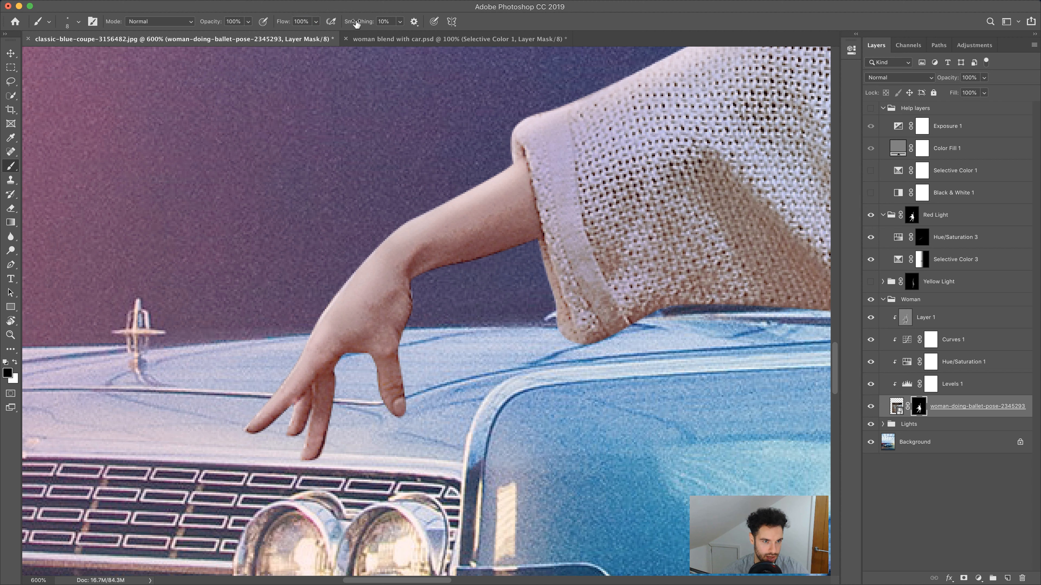
key("bracketleft")
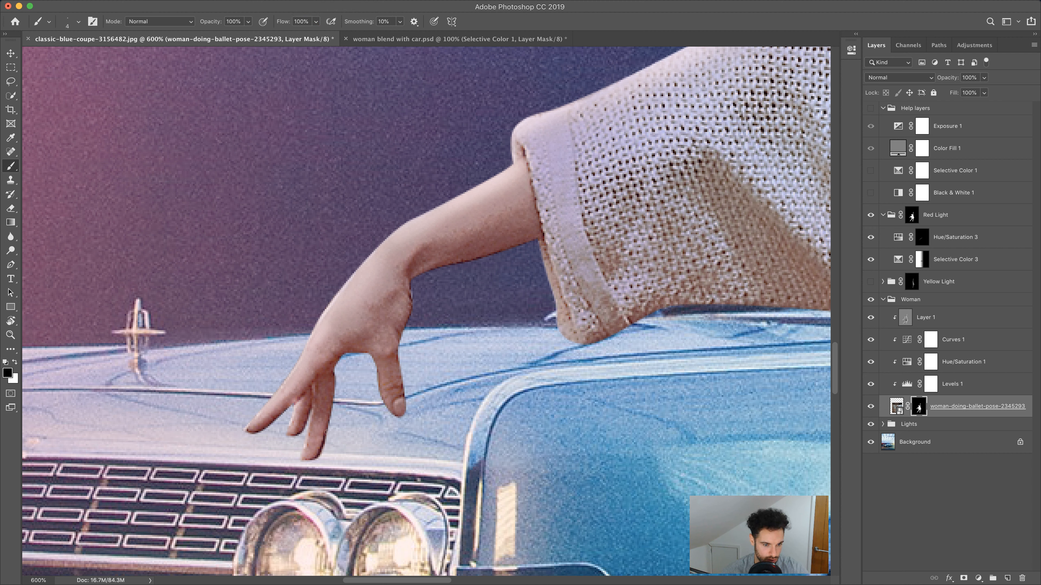
left_click_drag(323, 438, 322, 451)
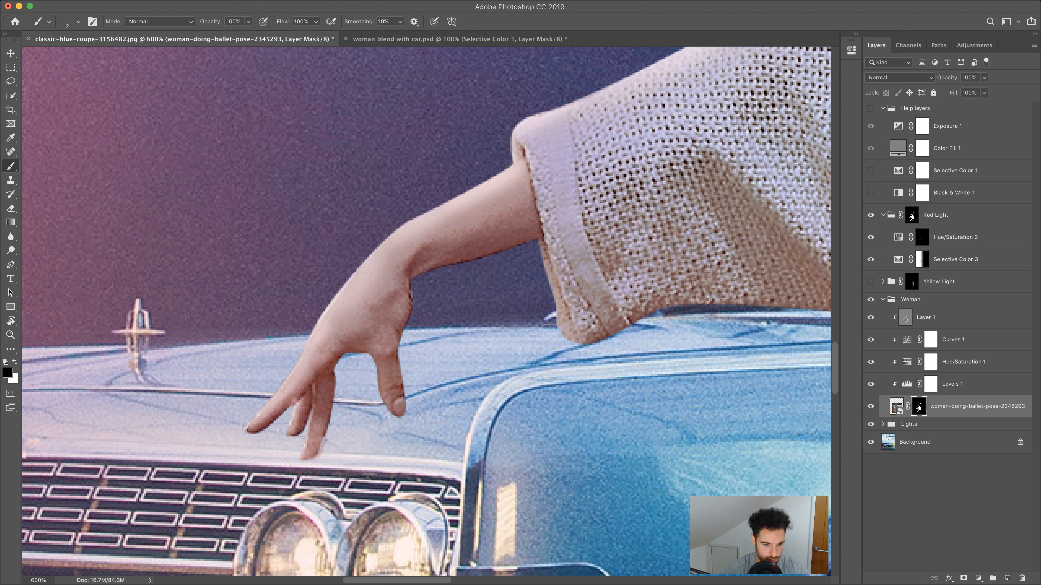
Step: Clean up the dark edges of the remaining fingertips in the woman layer's mask with the 2 px black brush
left_click(912, 217)
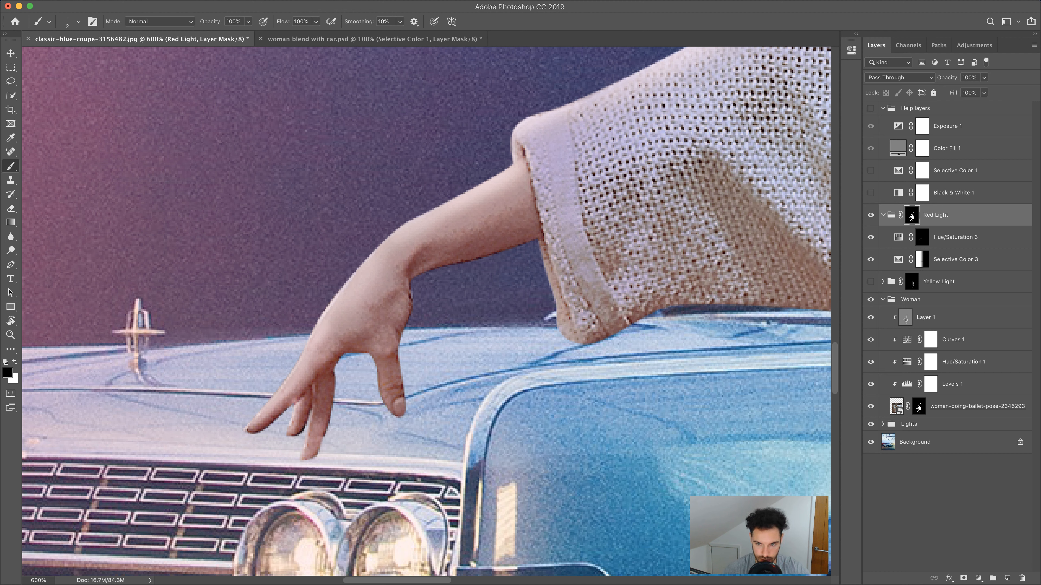
left_click(919, 407)
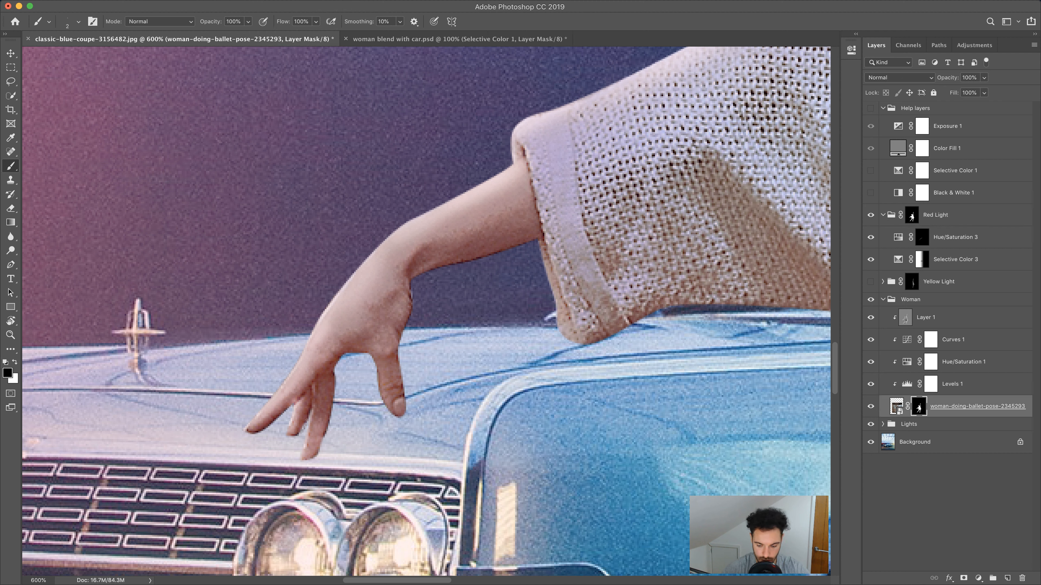
key("super+z")
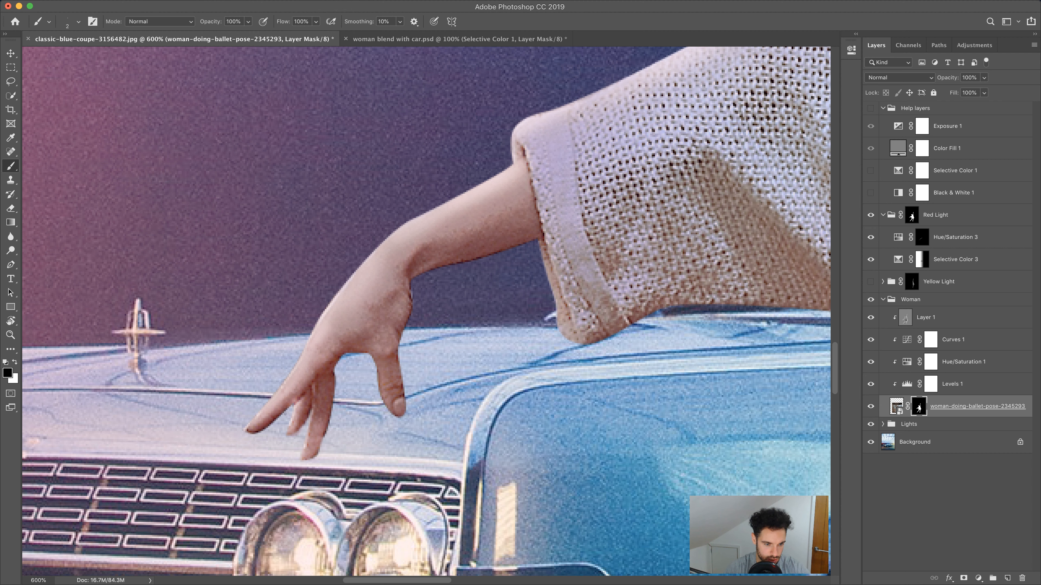
left_click_drag(253, 434, 245, 433)
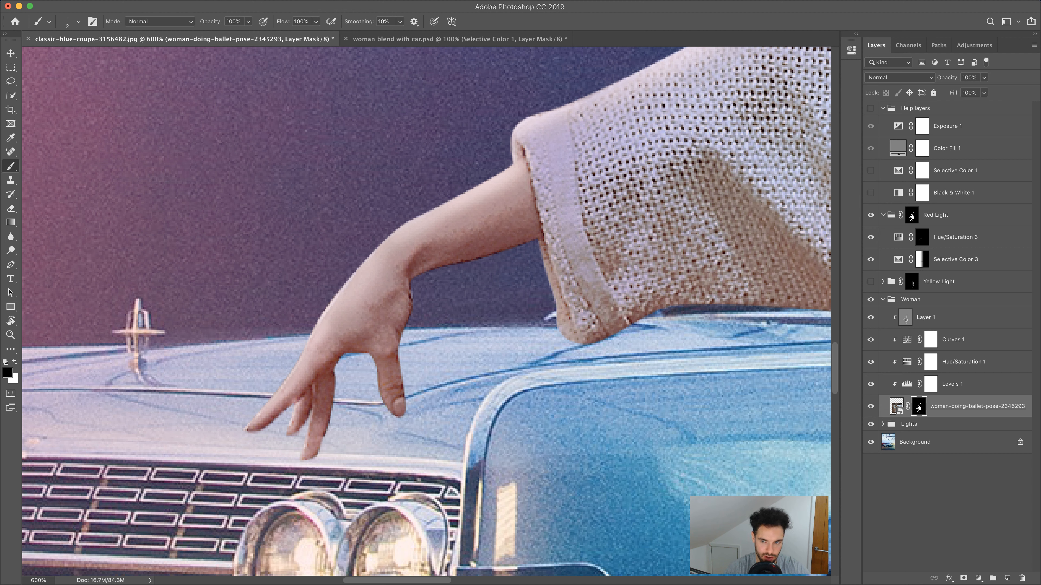
Step: Return to the Hue/Saturation 3 mask with a white brush set to 40% opacity and 40% flow
left_click(912, 216)
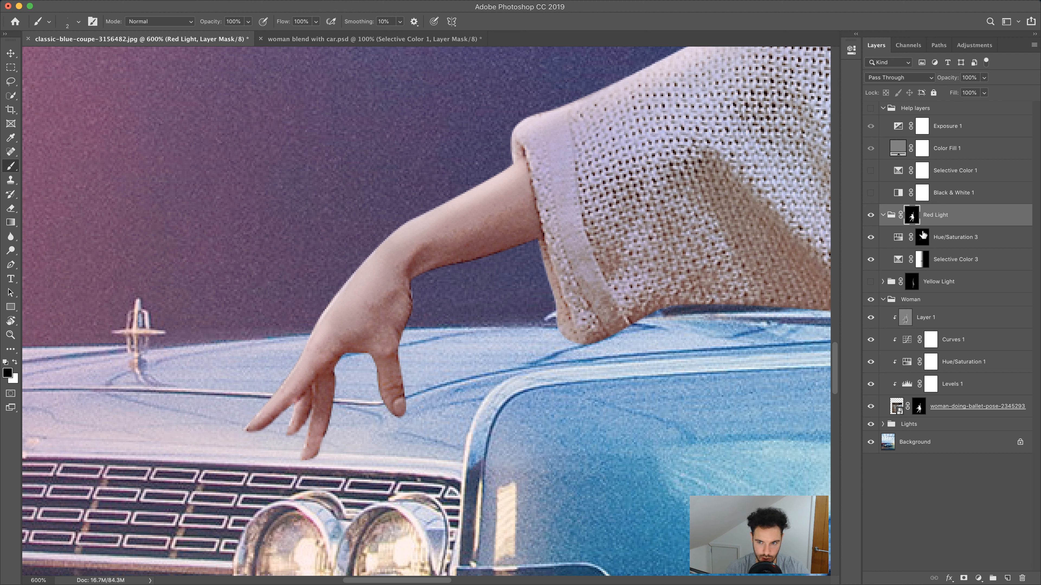
left_click(922, 237)
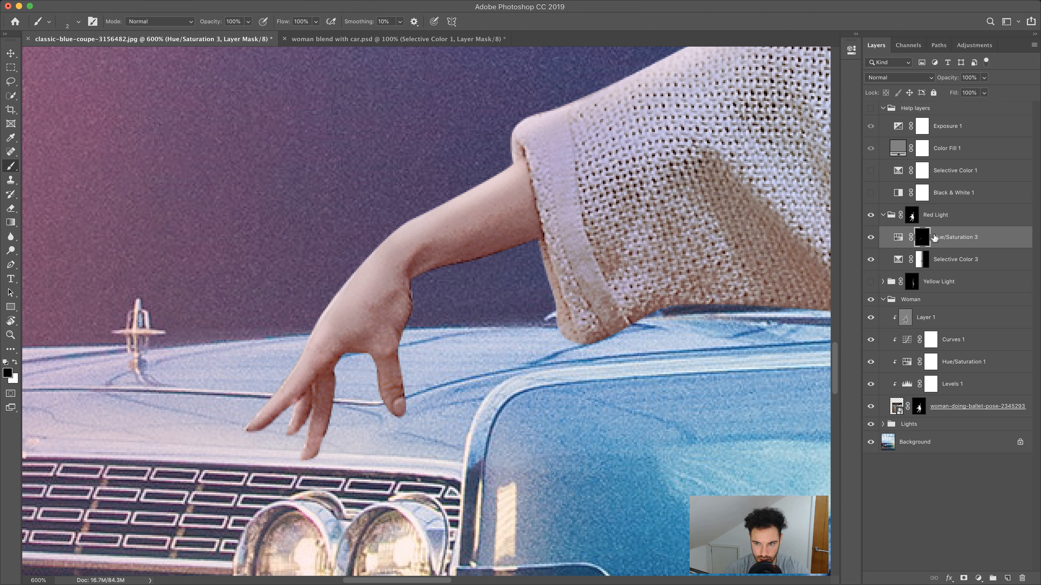
left_click(14, 363)
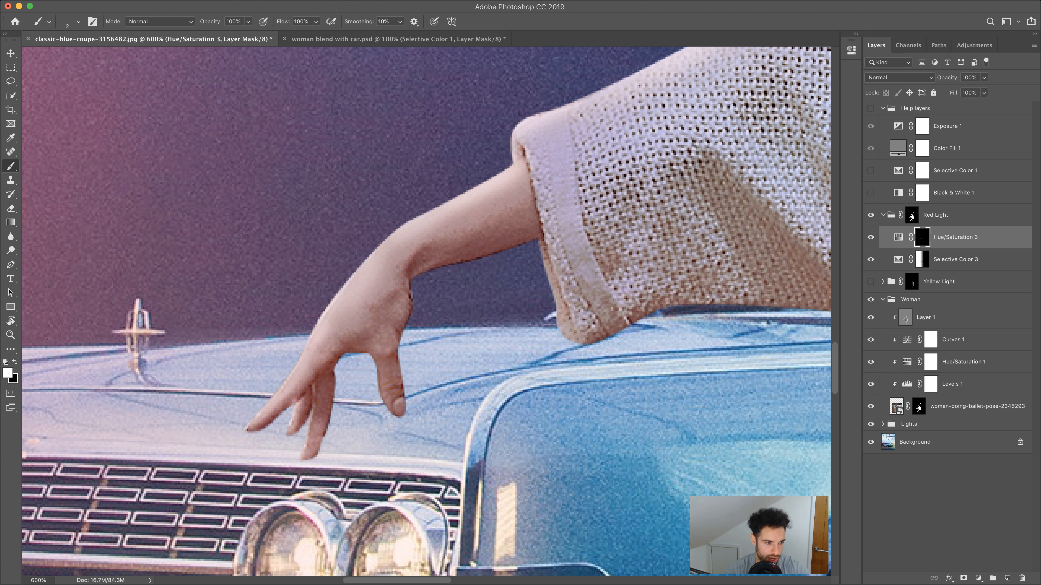
mouse_move(214, 22)
left_mouse_down()
mouse_move(183, 24)
mouse_move(217, 24)
left_mouse_up()
type("40")
left_click_drag(308, 22, 287, 23)
type("40")
key("Return")
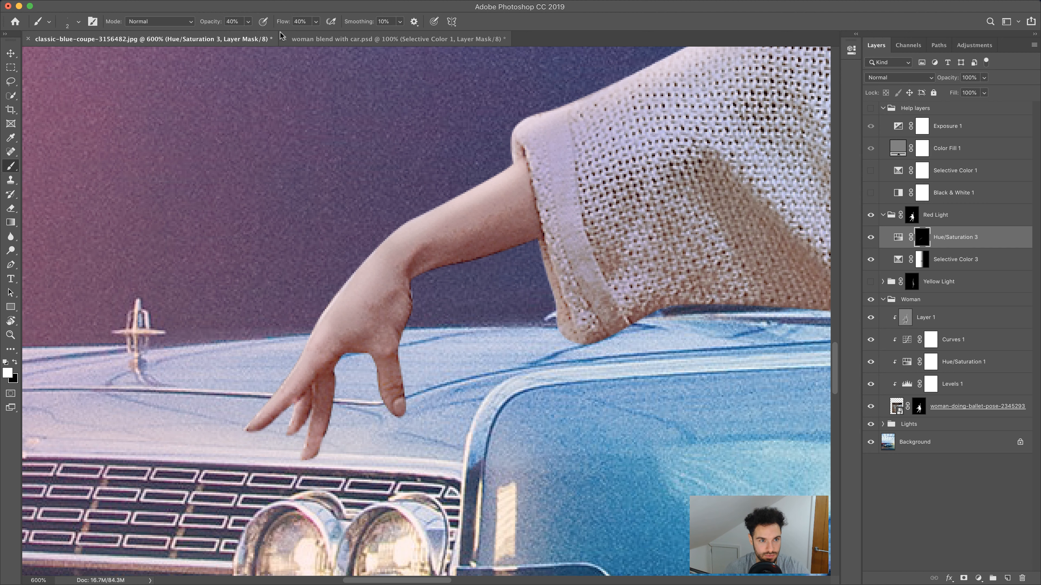
Step: Compare the hand and sleeve with and without the Hue/Saturation 3 adjustment
scroll(382, 192, "down", 3)
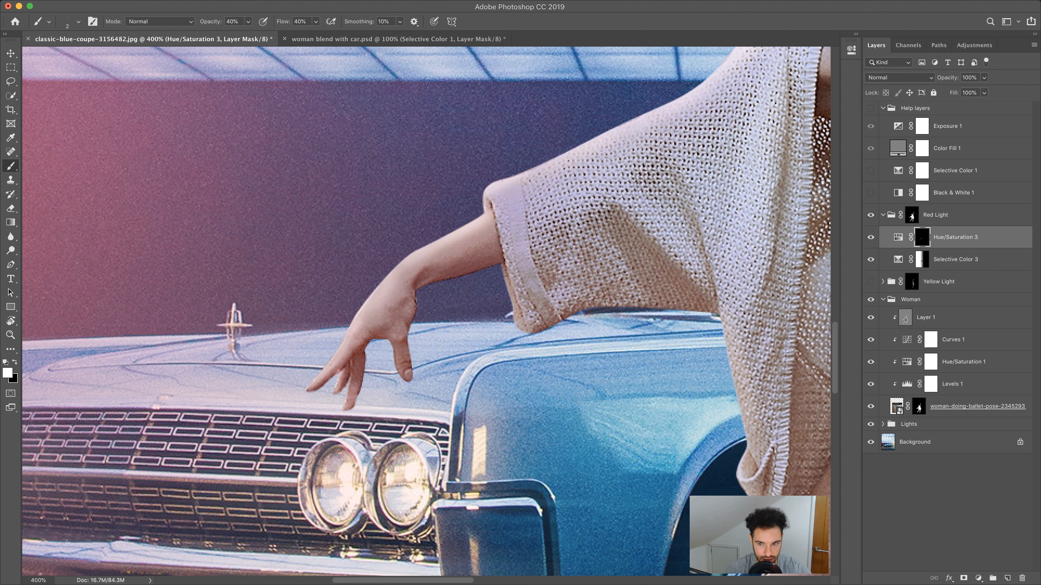
left_click(870, 238)
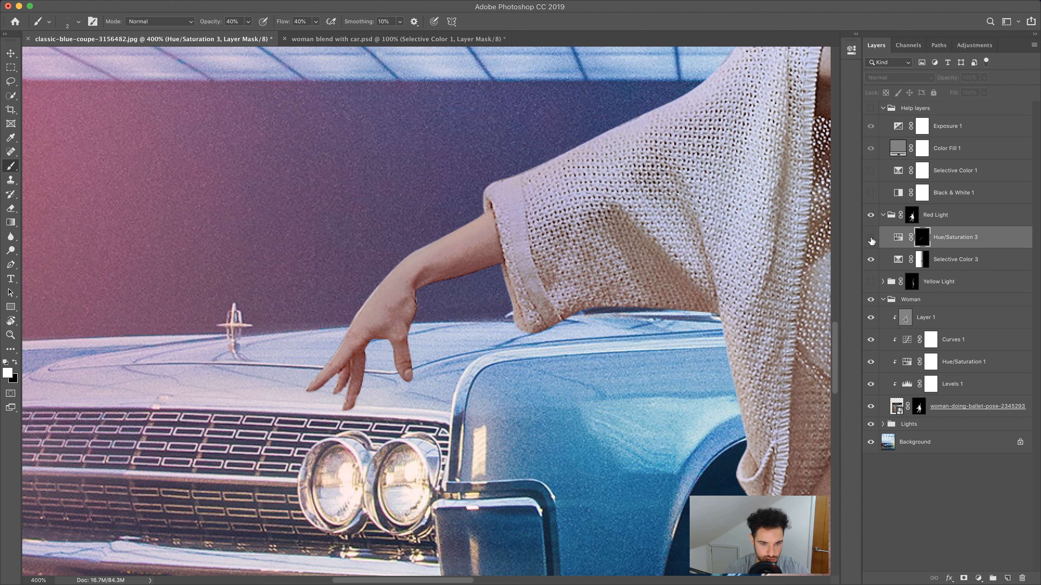
left_click(870, 237)
Step: Test brush sizes over the cardigan's shoulder and set the brush to 30 px
left_click_drag(598, 225, 443, 357)
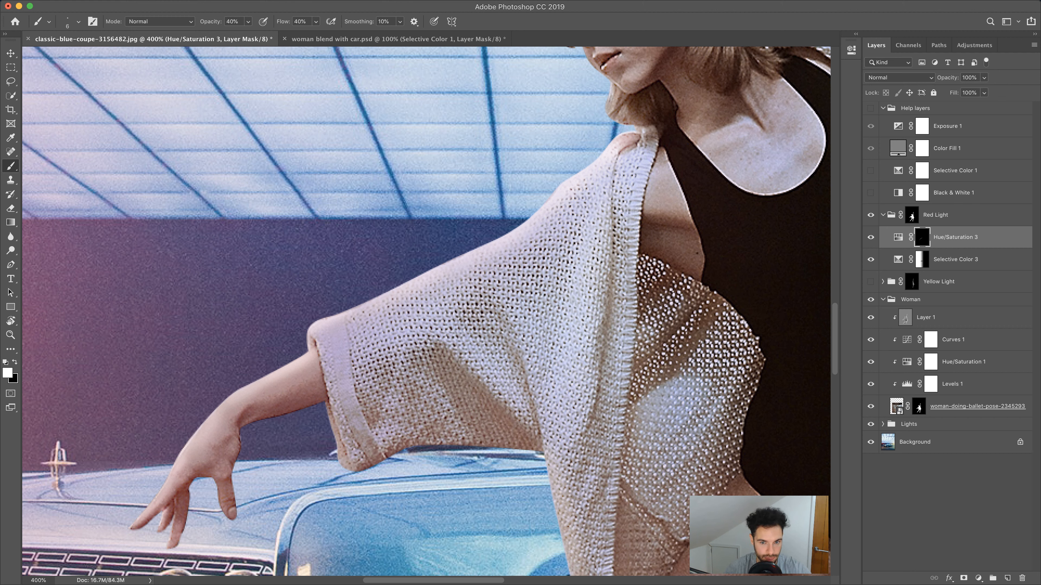
key("bracketright")
key("bracketright")
key("bracketright")
key("bracketright")
key("bracketright")
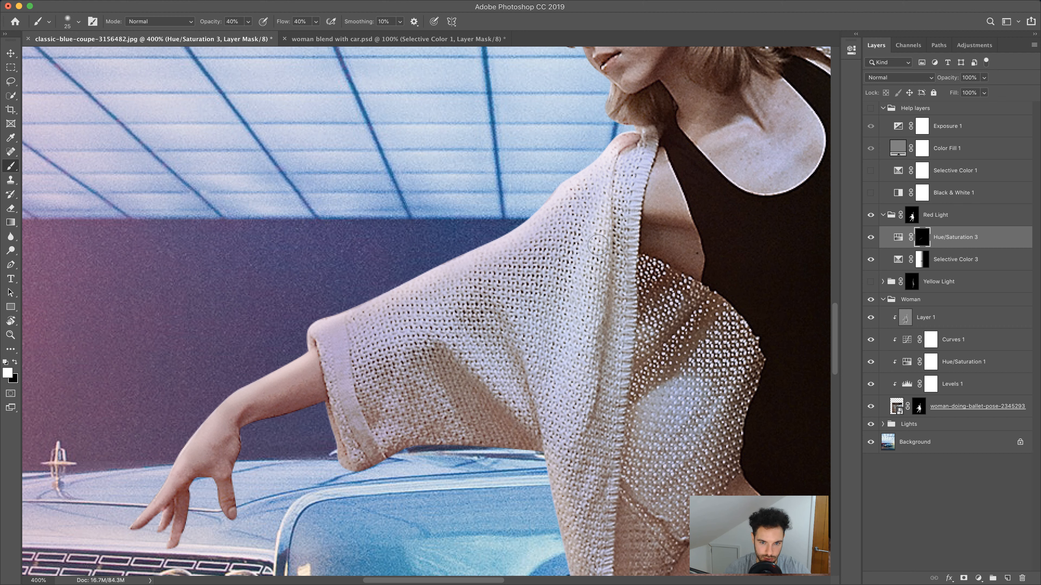
key("bracketright")
key("bracketright")
key("bracketright")
key("bracketright")
key("bracketright")
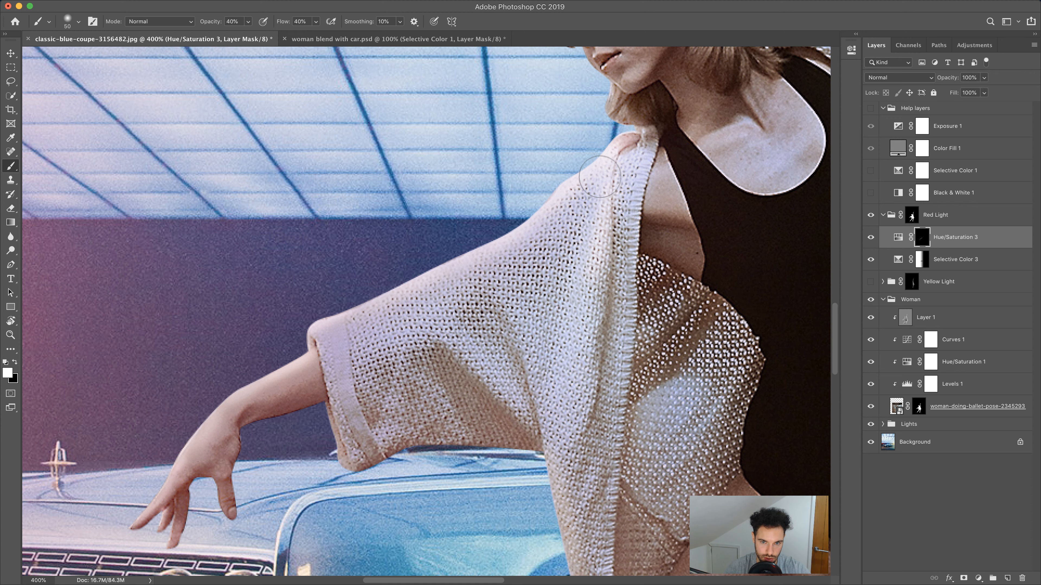
key("bracketleft")
key("bracketleft")
key("bracketleft")
key("bracketleft")
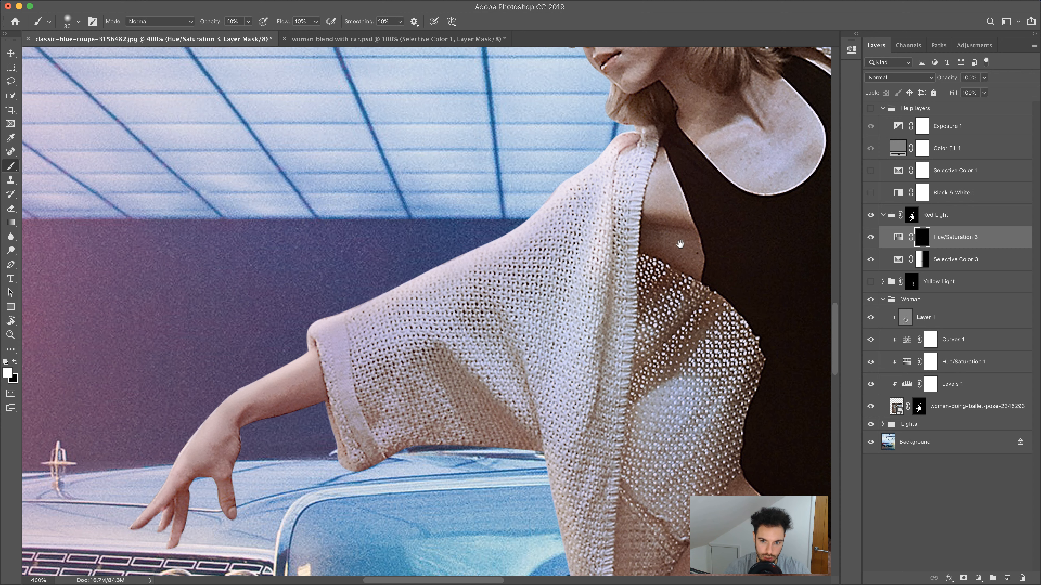
Step: Paint the red light along the front edge of the woman's hair in the Hue/Saturation 3 mask with a brush of about 10 px
mouse_move(680, 240)
left_mouse_down()
mouse_move(627, 380)
mouse_move(616, 481)
mouse_move(586, 523)
left_mouse_up()
key("bracketleft")
key("bracketleft")
key("bracketleft")
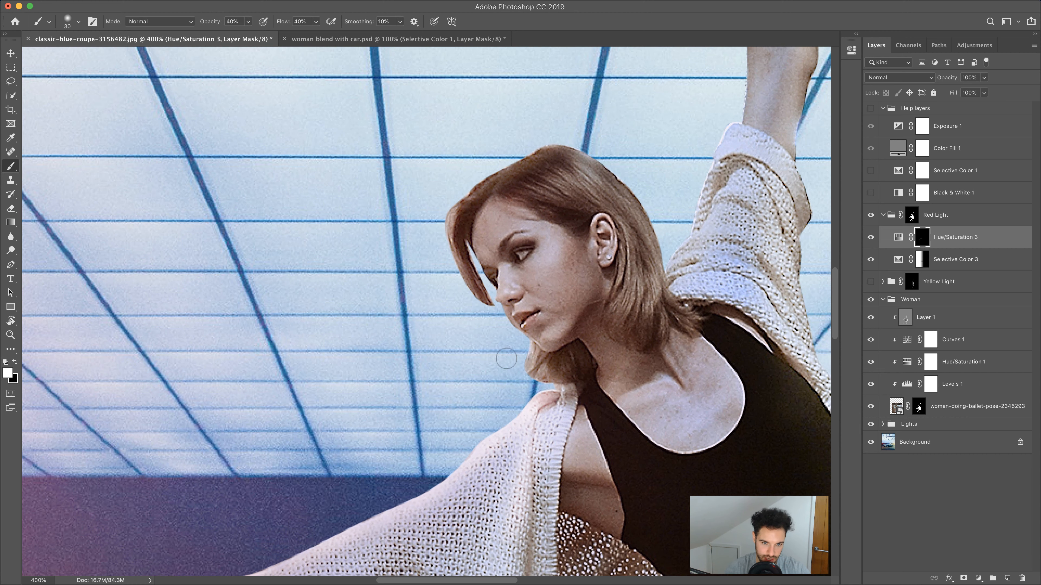
key("bracketleft")
mouse_move(470, 294)
left_mouse_down()
mouse_move(447, 217)
mouse_move(478, 188)
left_mouse_up()
key("bracketright")
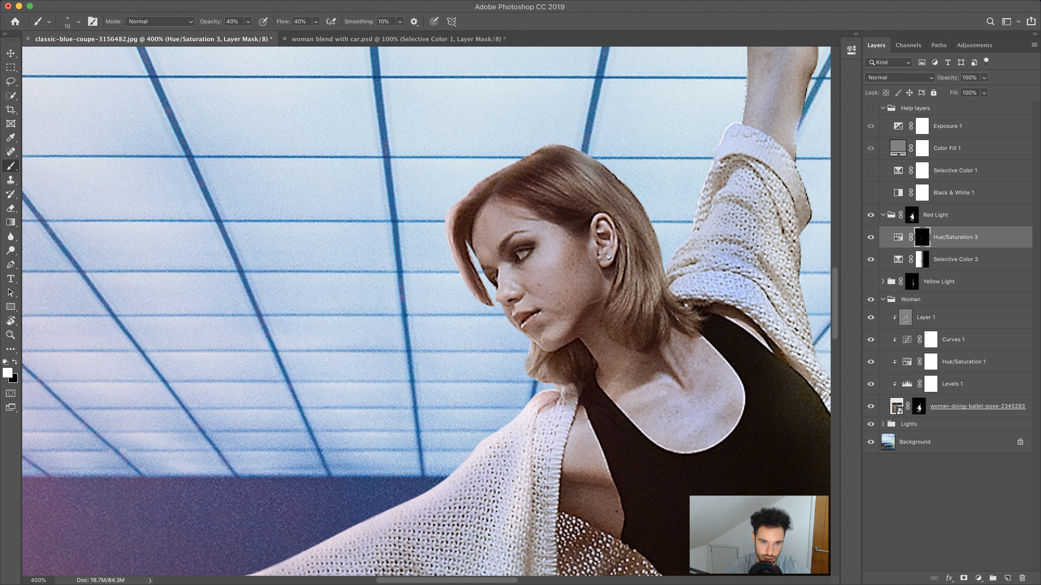
key("bracketright")
key("bracketleft")
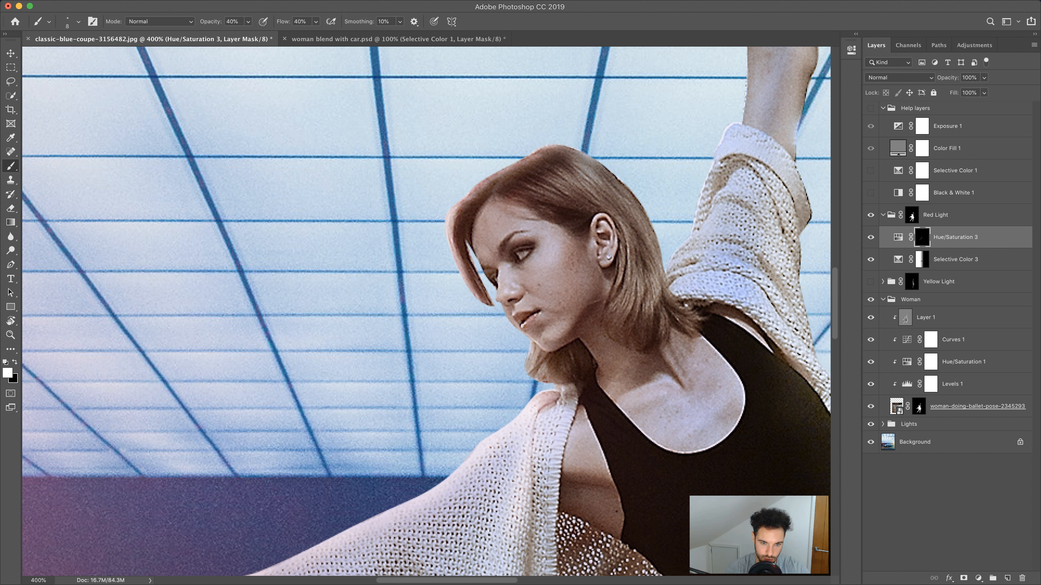
key("bracketright")
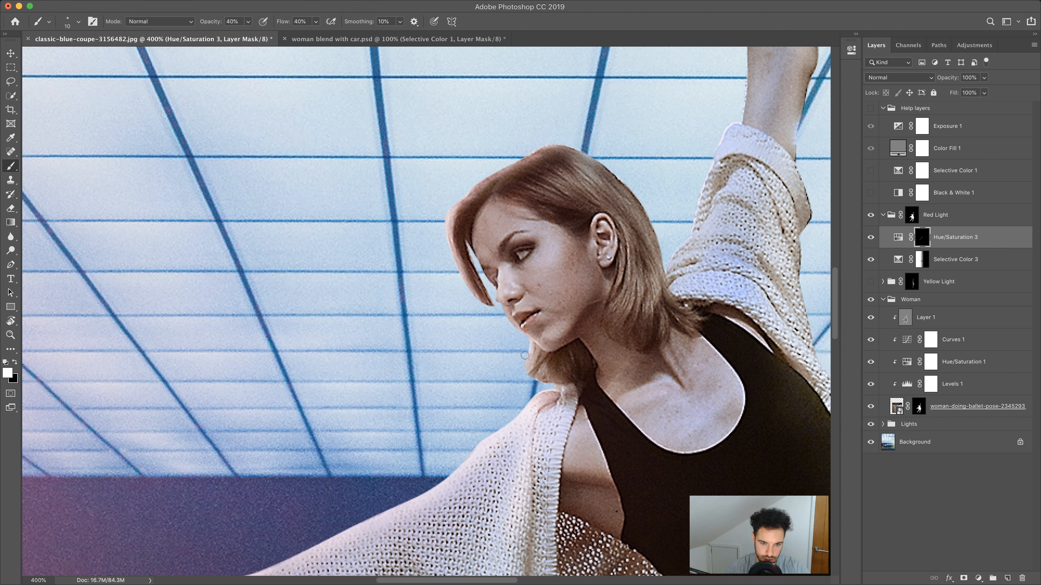
Step: Paint the red light on the lock of hair below the chin in the Hue/Saturation 3 mask with a brush of about 9 px
key("bracketright")
key("bracketright")
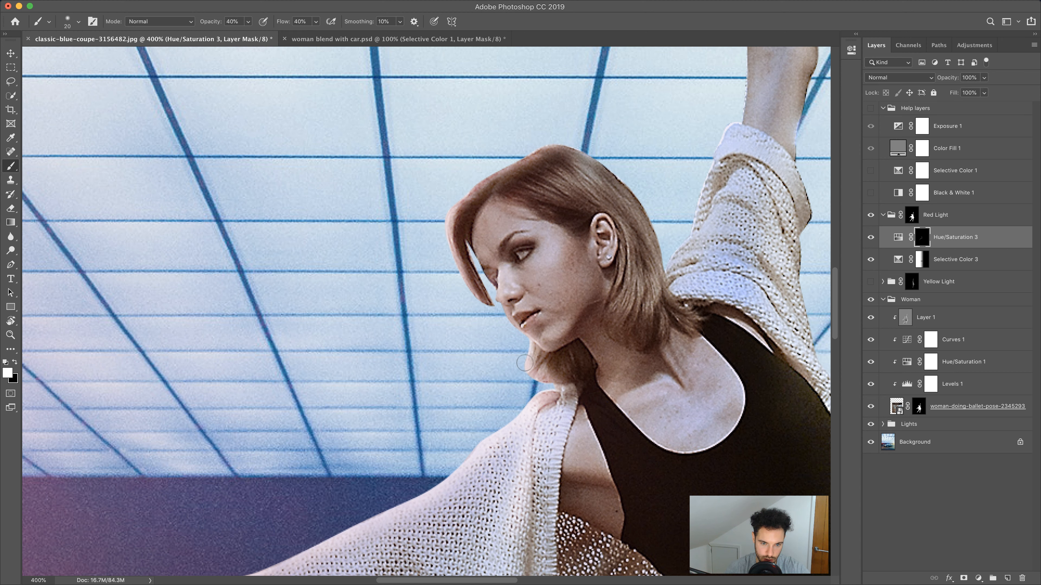
key("bracketleft")
key("bracketleft")
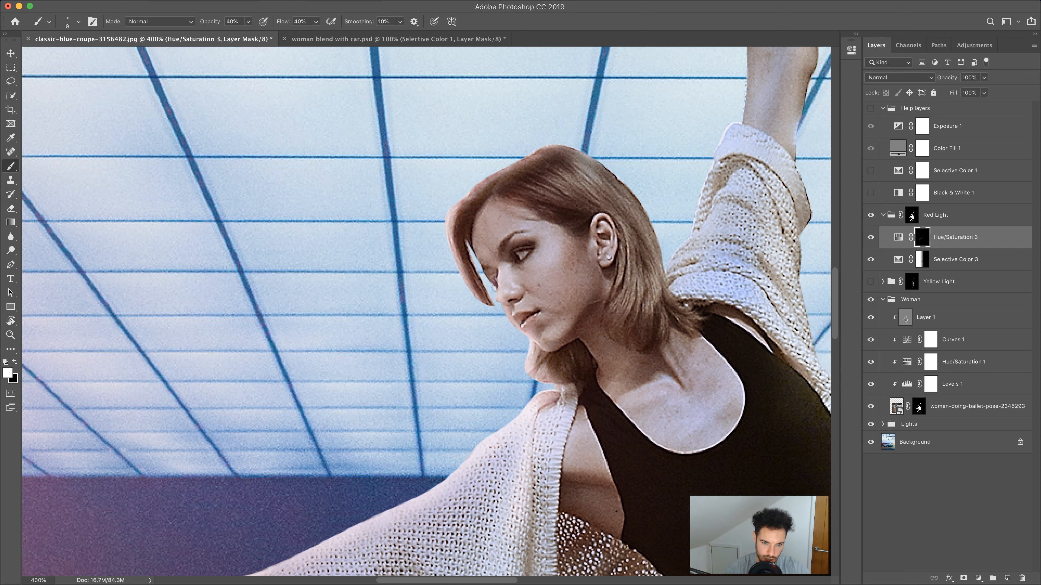
Step: Paint the red light down the cardigan's front side to its hanging hem with a brush of about 15 to 20 px
mouse_move(426, 343)
left_mouse_down()
mouse_move(414, 350)
mouse_move(369, 328)
mouse_move(326, 174)
left_mouse_up()
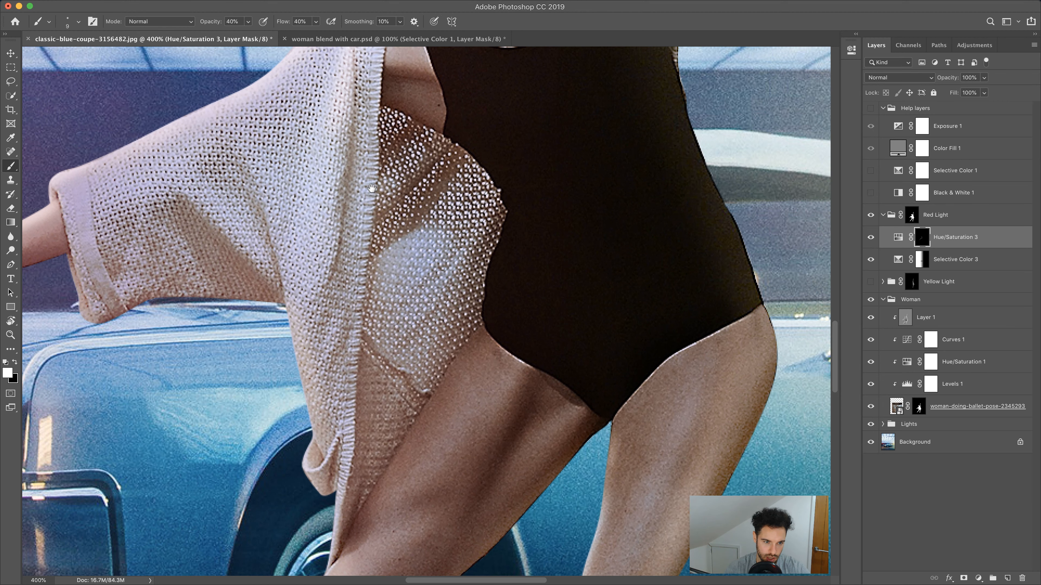
key("bracketright")
key("bracketright")
key("bracketright")
key("bracketright")
left_click_drag(340, 96, 313, 283)
key("bracketleft")
key("bracketleft")
key("bracketleft")
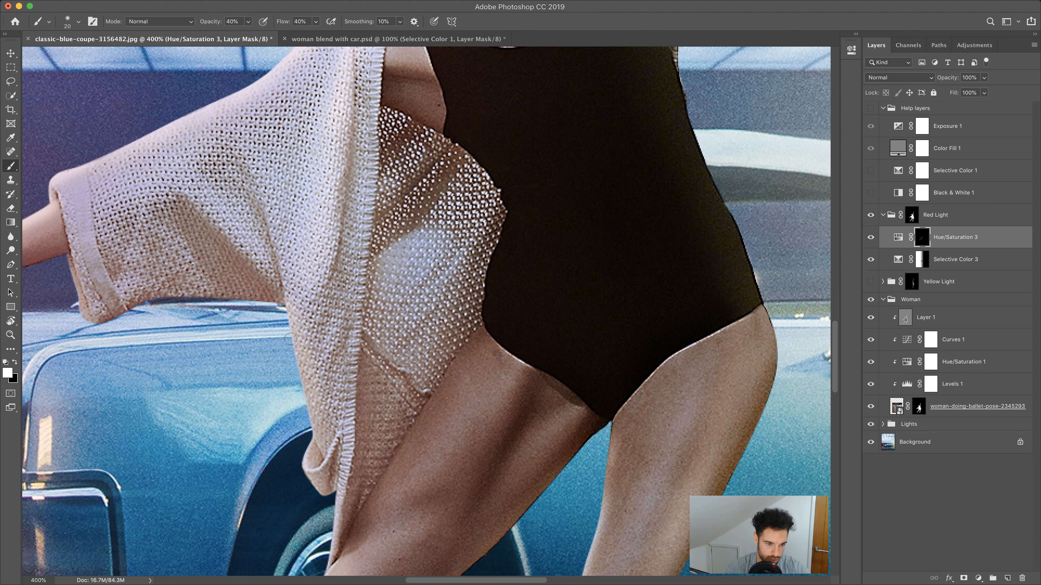
left_click_drag(297, 361, 306, 463)
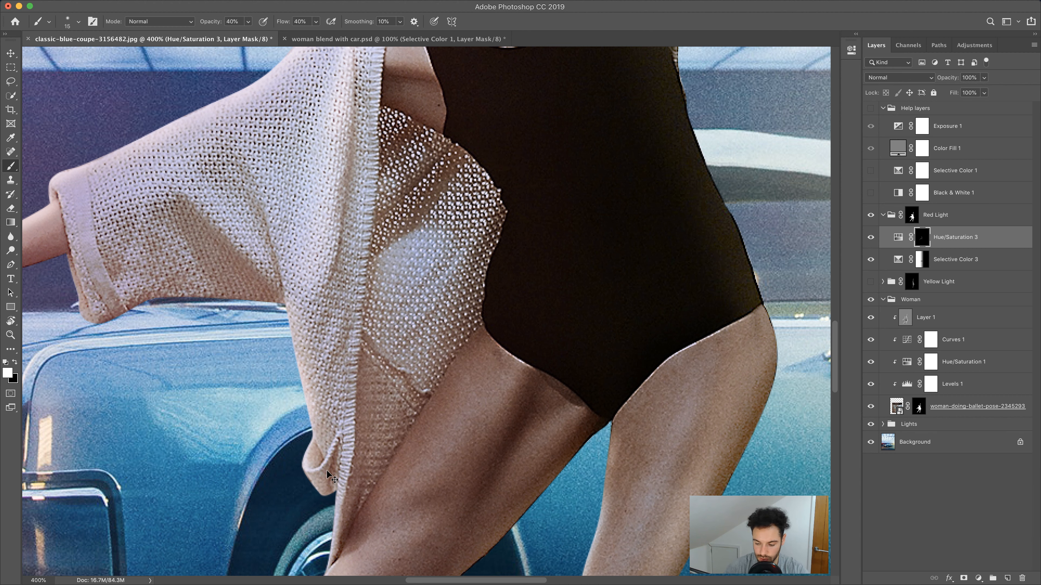
Step: Paint the red light along the shin and sock of the woman's extended leg with a brush of about 20 to 25 px
key("super+0")
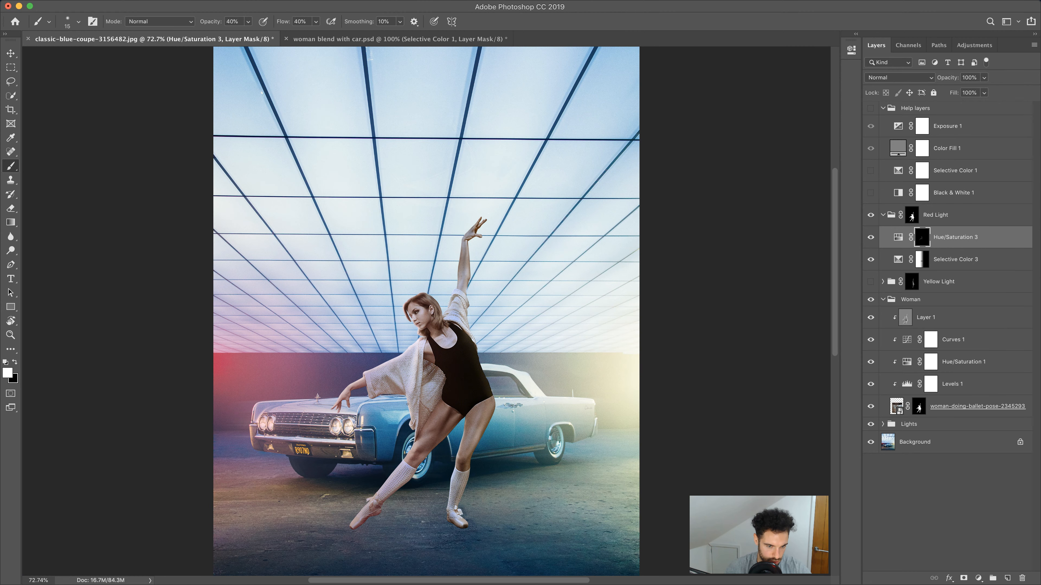
key("z")
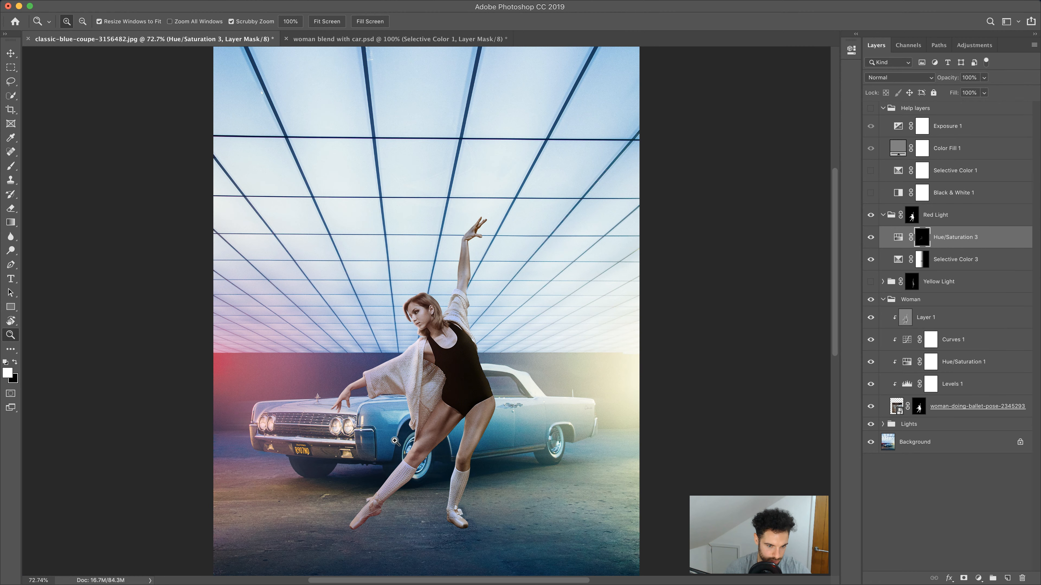
left_click(417, 446)
left_click(417, 446)
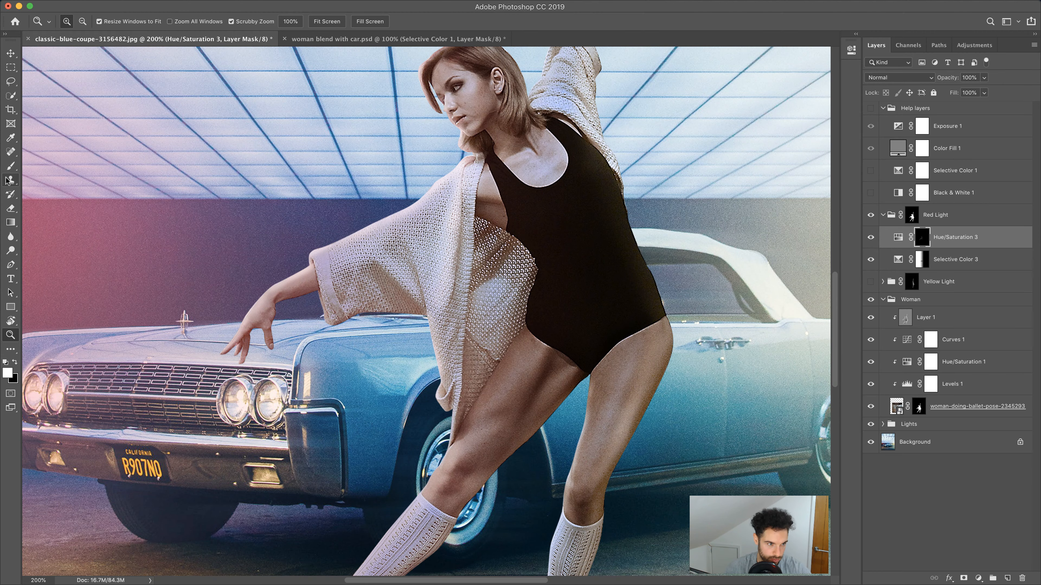
left_click(11, 166)
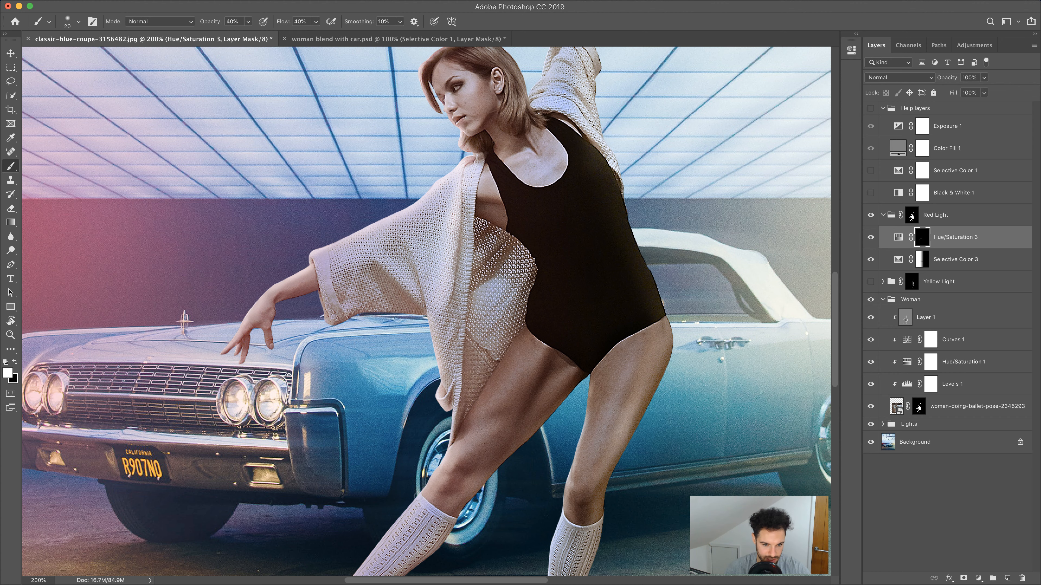
left_click_drag(354, 467, 435, 316)
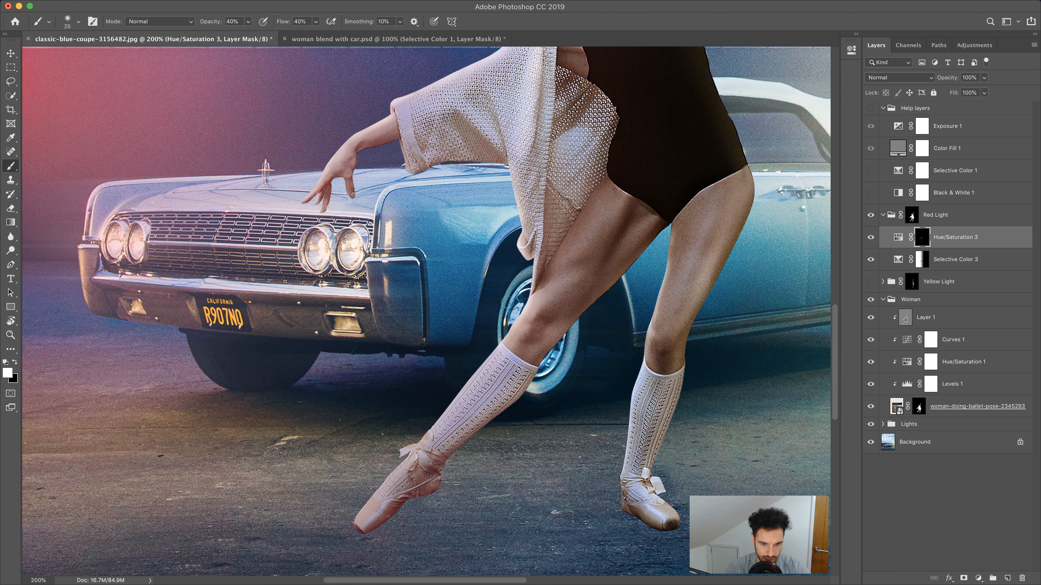
left_click_drag(523, 331, 473, 370)
key("bracketleft")
key("bracketleft")
key("bracketleft")
key("bracketleft")
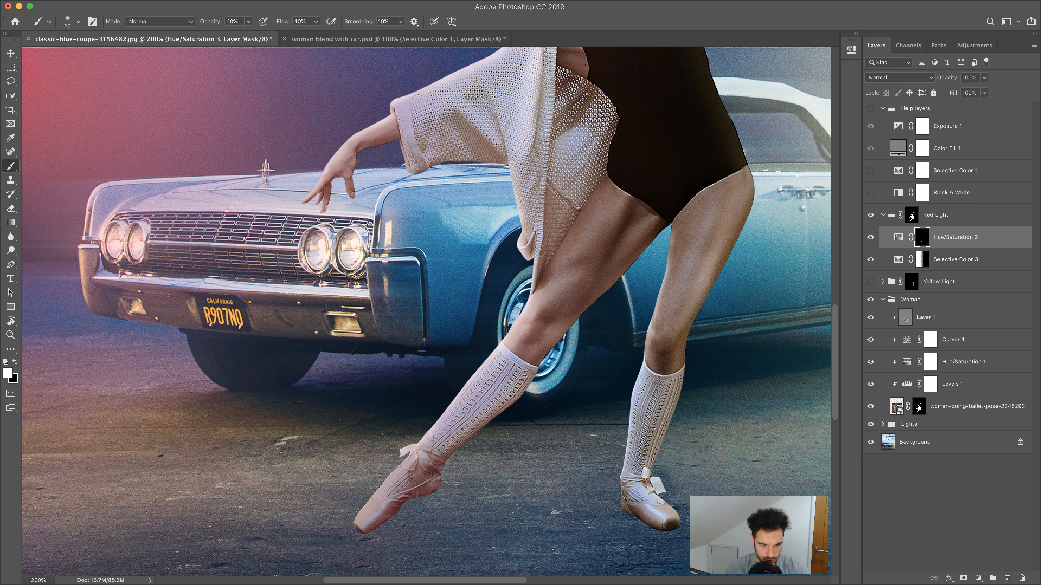
Step: Paint the red light over the extended foot's ballet shoe and up the sock to the knee with a brush of about 25 px
key("bracketright")
key("bracketright")
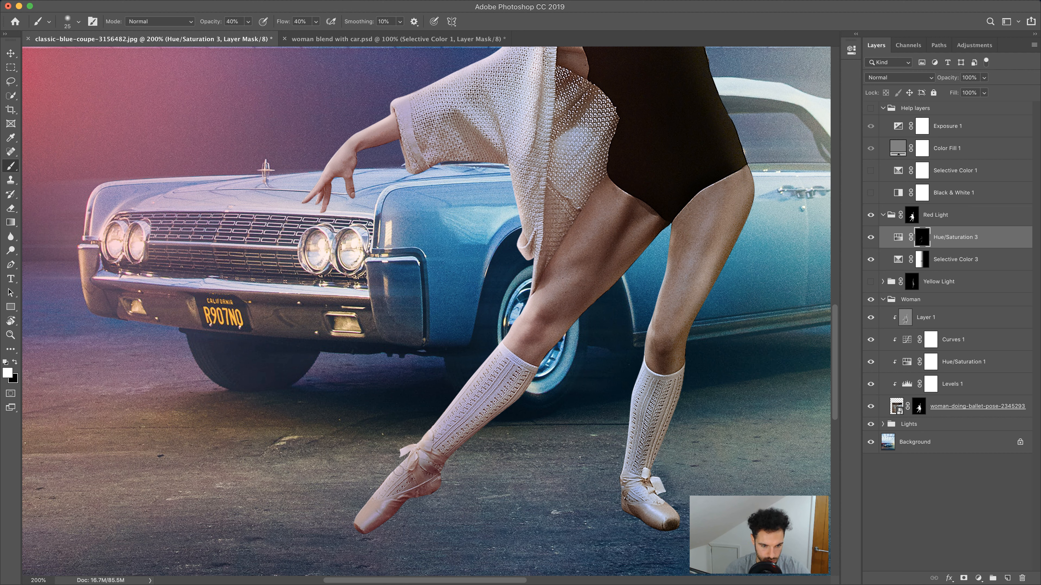
key("bracketleft")
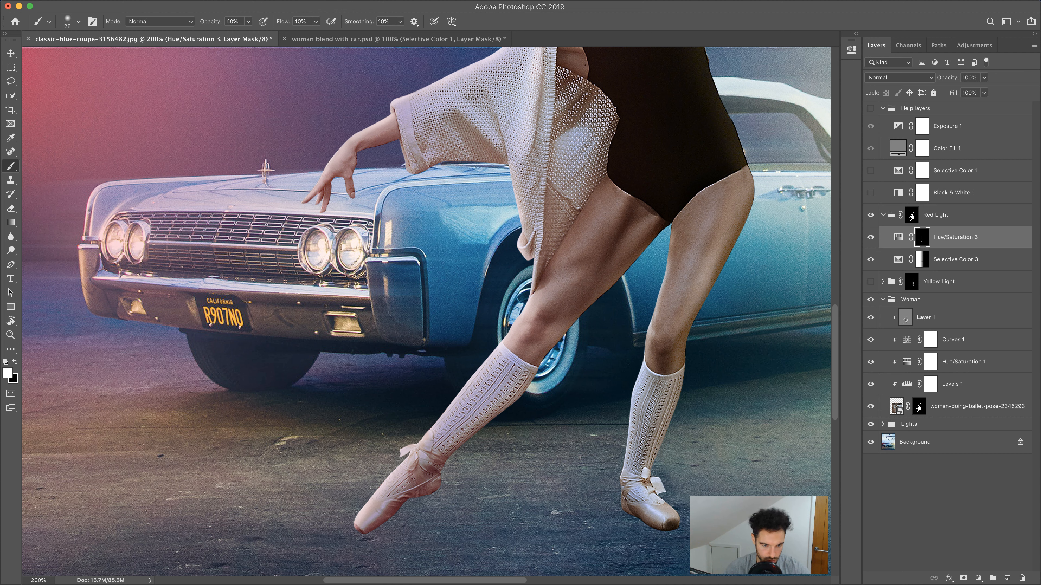
key("bracketright")
key("bracketright")
key("bracketright")
left_click_drag(436, 428, 530, 306)
Step: Touch up the red light on the extended leg and the sleeve's lower edge with brush sizes between 10 and 25 px
mouse_move(496, 266)
left_mouse_down()
mouse_move(443, 384)
mouse_move(444, 339)
left_mouse_up()
key("bracketleft")
key("bracketleft")
key("bracketleft")
key("bracketleft")
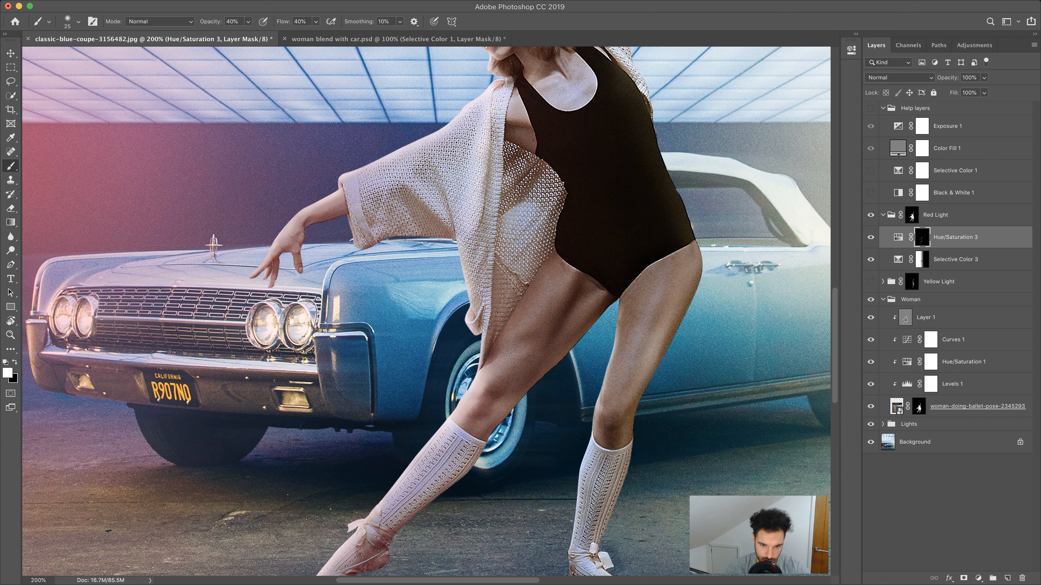
key("bracketleft")
key("bracketleft")
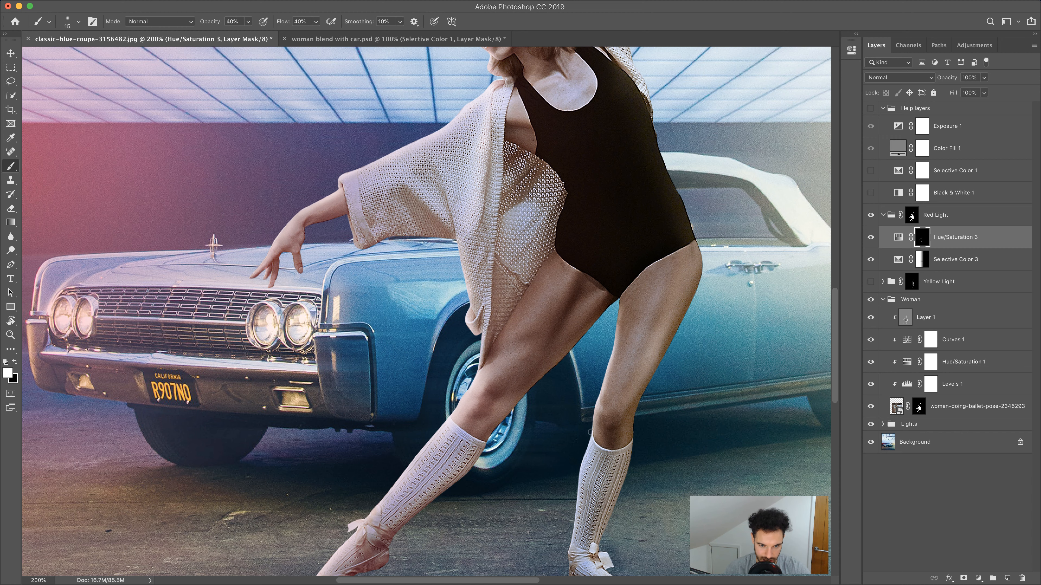
key("bracketright")
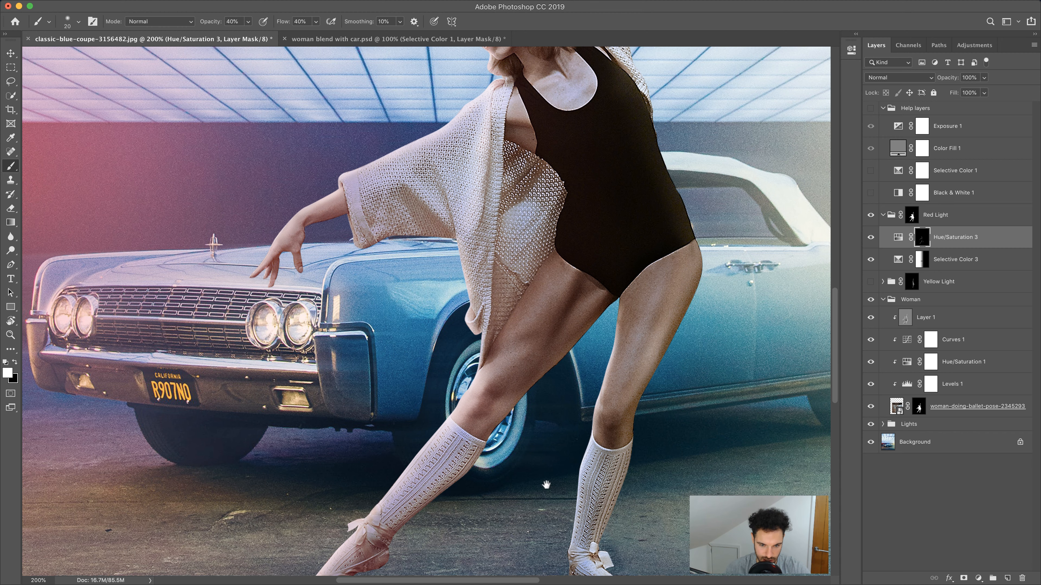
scroll(574, 451, "down", 5)
key("bracketleft")
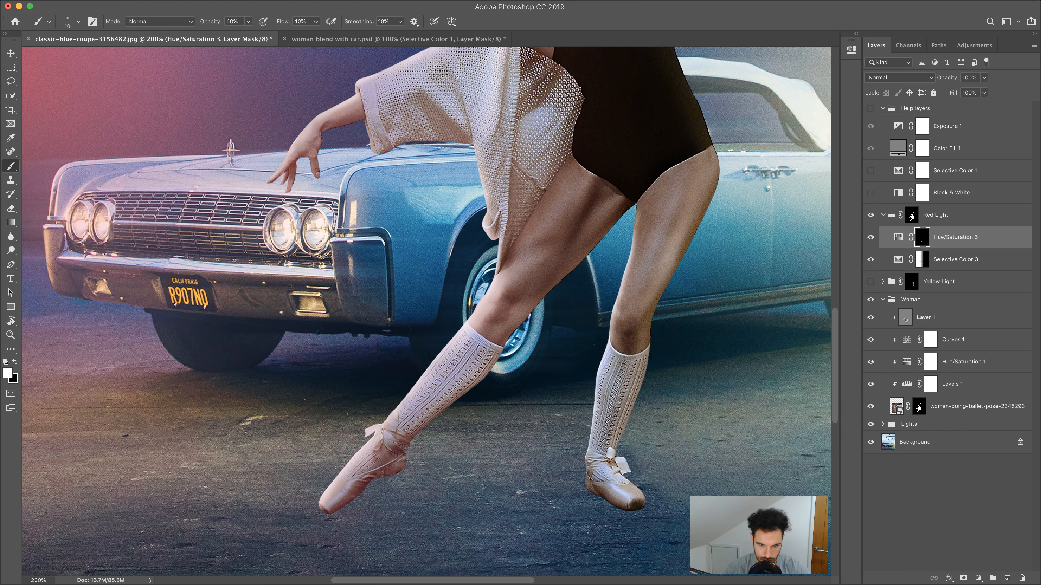
scroll(576, 334, "up", 8)
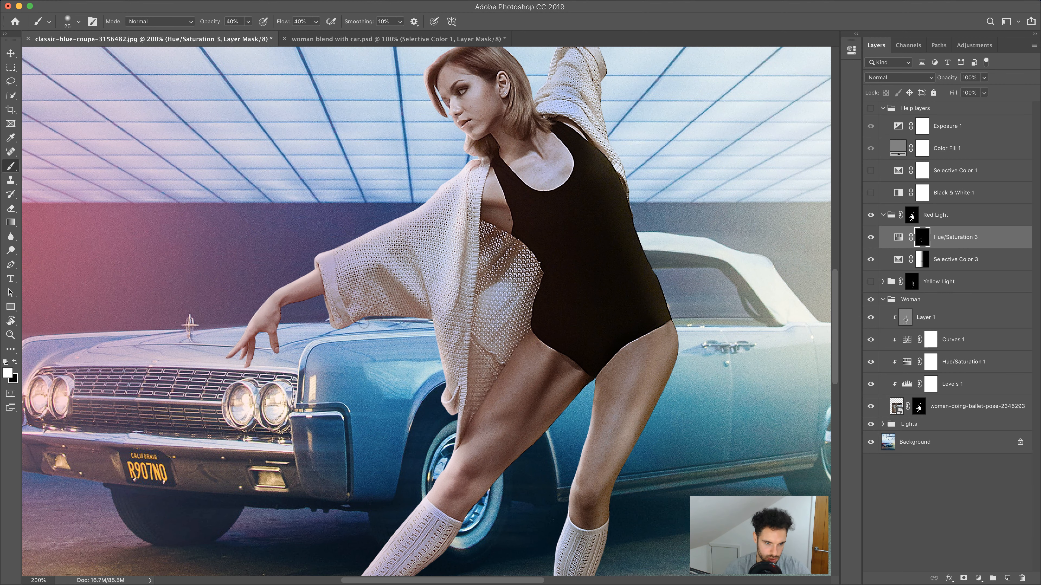
mouse_move(383, 315)
left_mouse_down()
mouse_move(422, 319)
mouse_move(351, 320)
mouse_move(335, 330)
left_mouse_up()
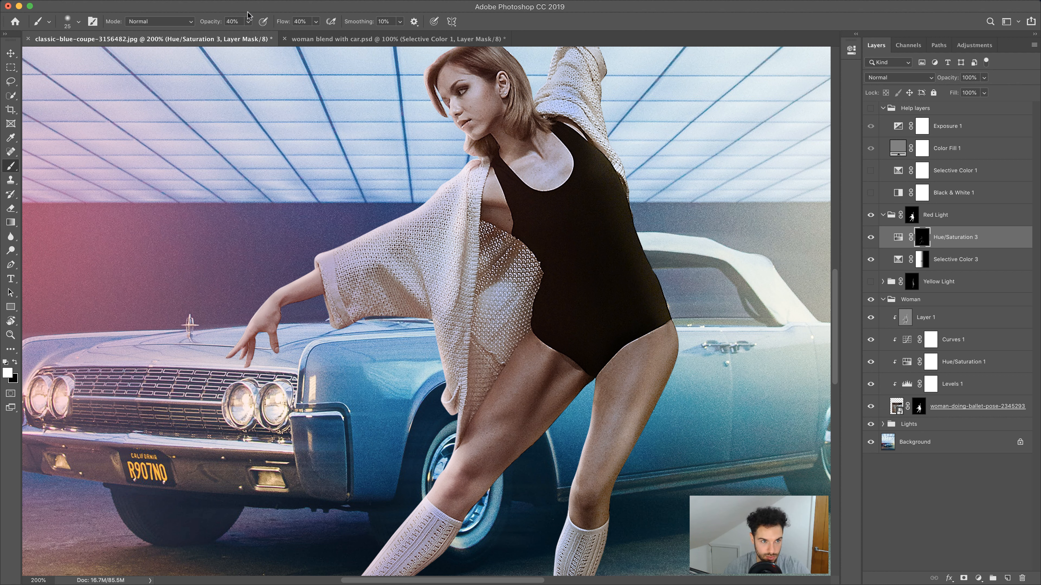
Step: Set the brush to 20% opacity and 20% flow
left_click(235, 21)
type("20")
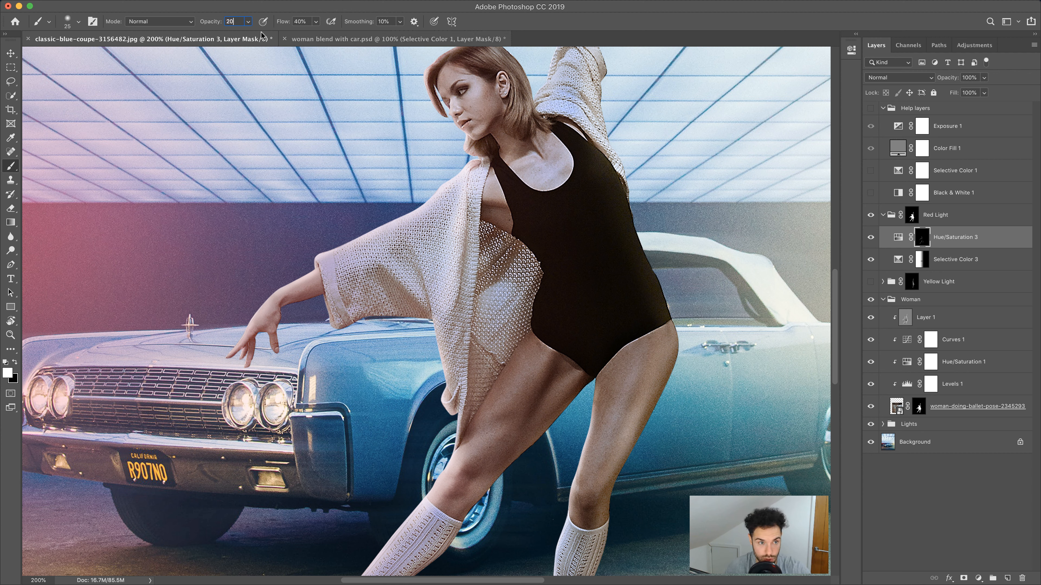
left_click(309, 22)
type("20")
key("Return")
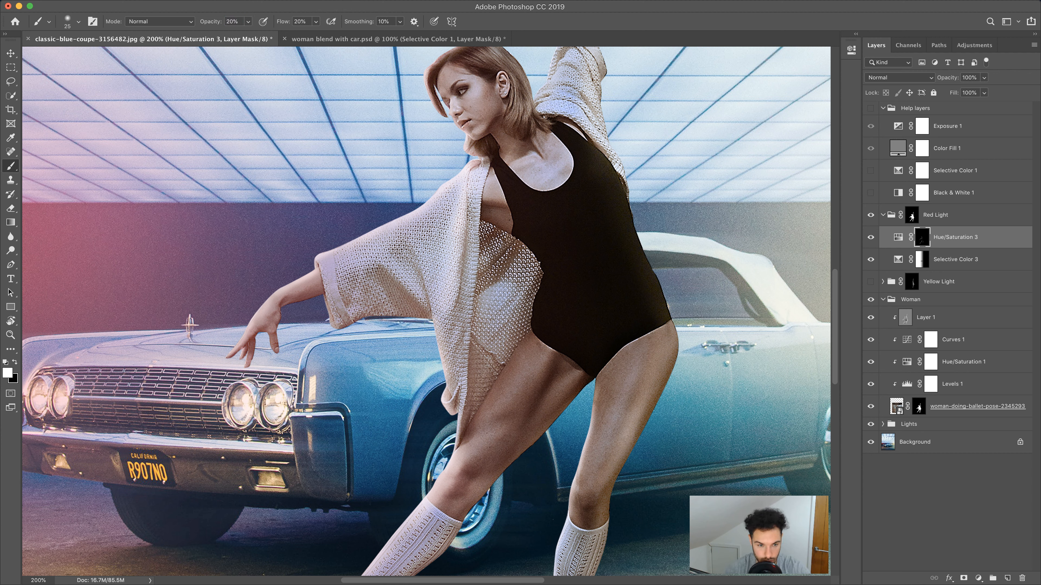
Step: Build up broader, softer red light over the cardigan and the extended leg and shoe with a brush of 50 to 80 px
key("bracketright")
key("bracketright")
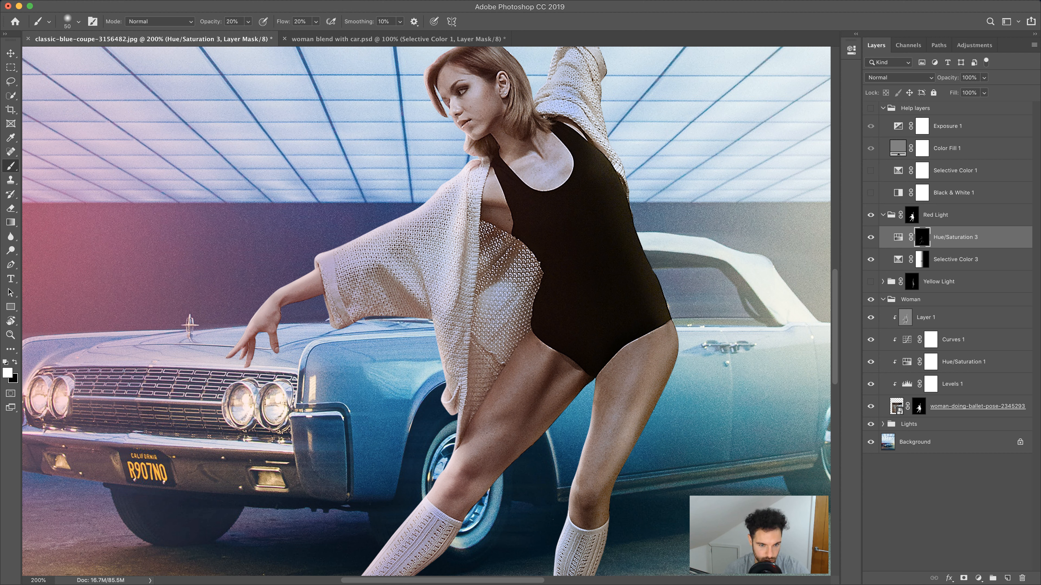
key("bracketright")
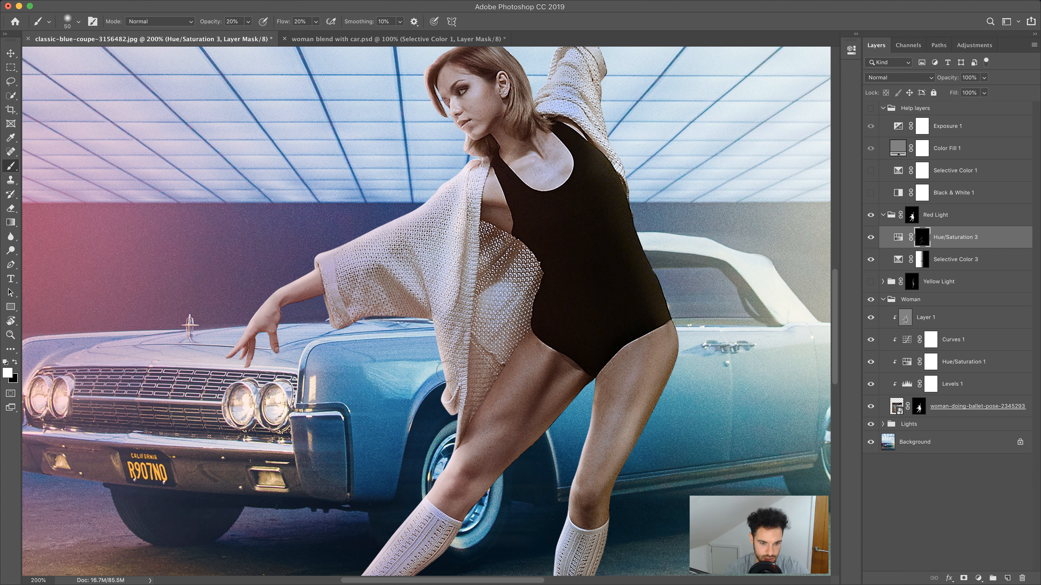
scroll(496, 256, "down", 10)
key("bracketright")
key("bracketright")
key("bracketright")
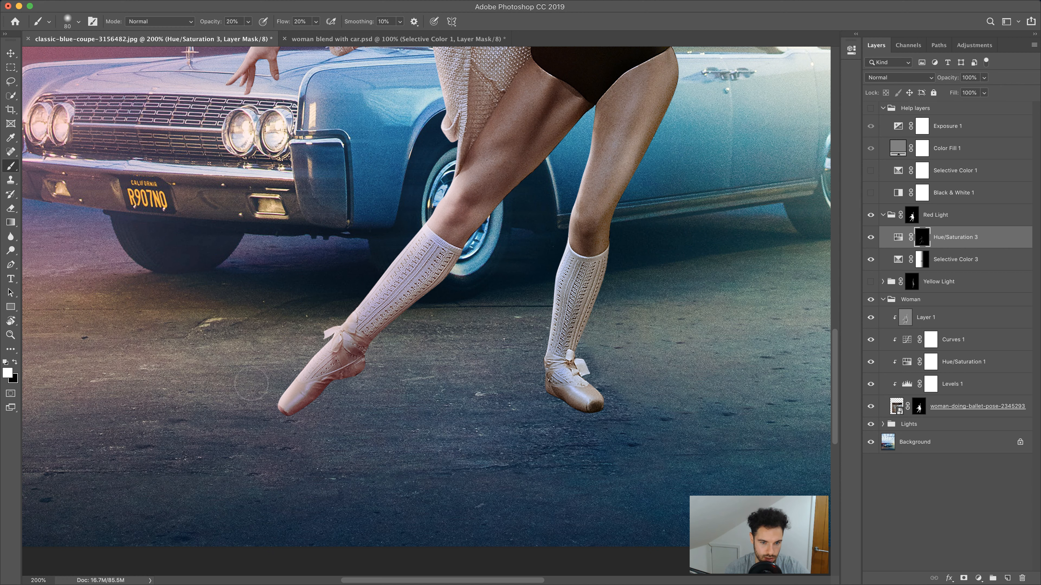
Step: Compare the whole image with and without the Hue/Saturation 3 adjustment
key("z")
right_click(230, 273)
left_click(249, 279)
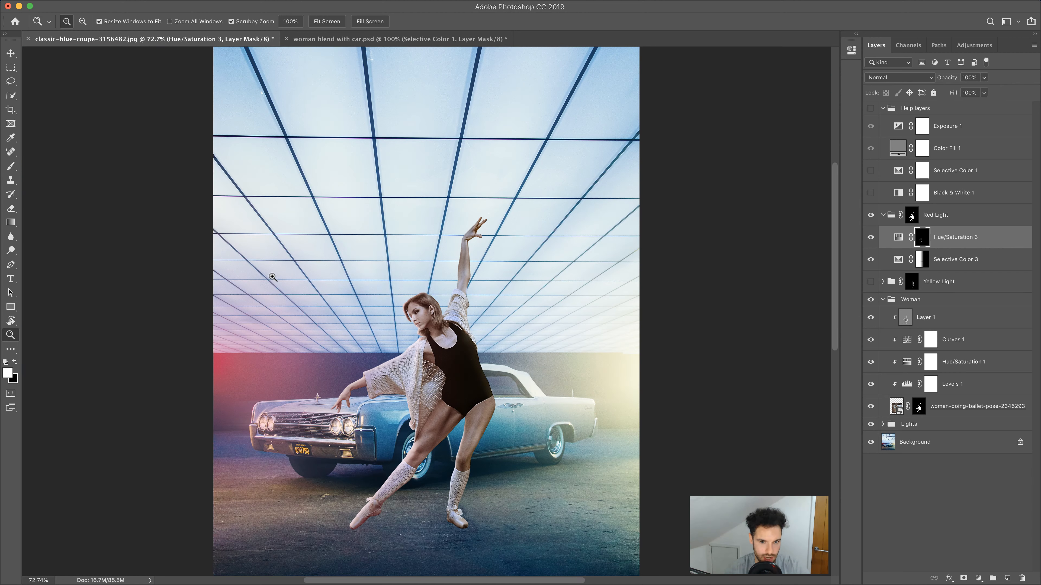
left_click(871, 238)
left_click(871, 238)
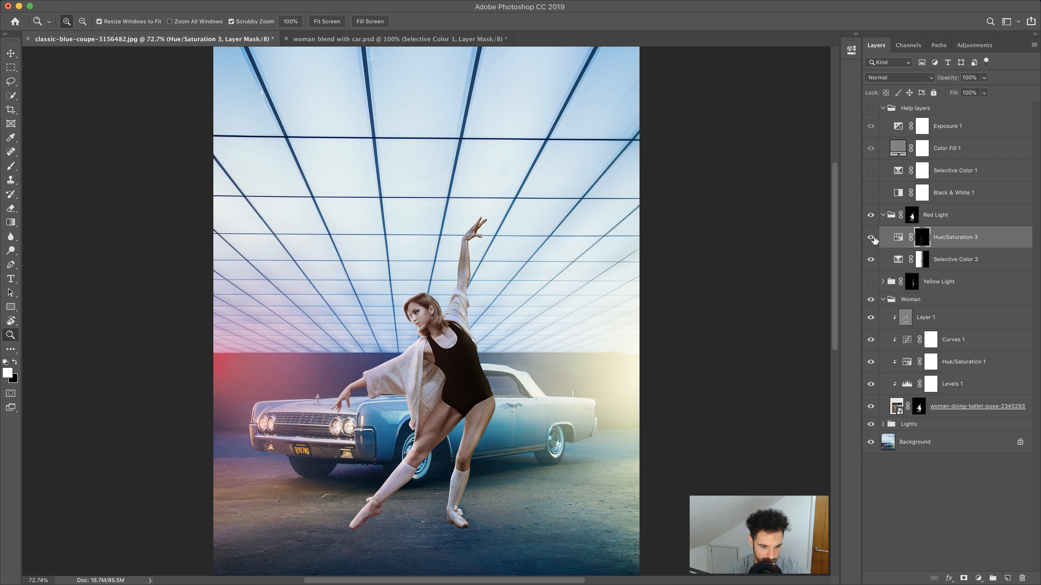
left_click(871, 238)
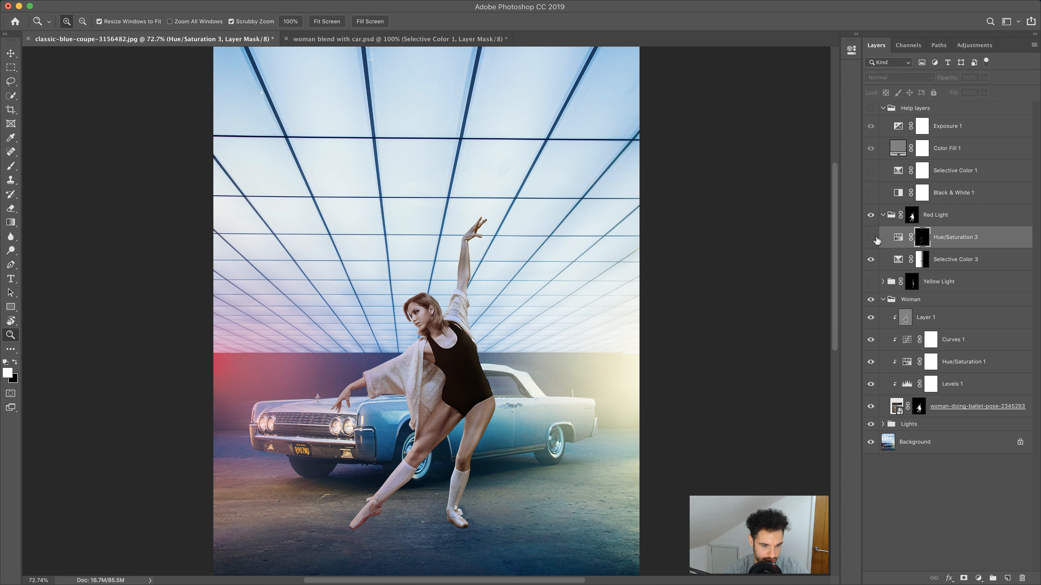
left_click(880, 241)
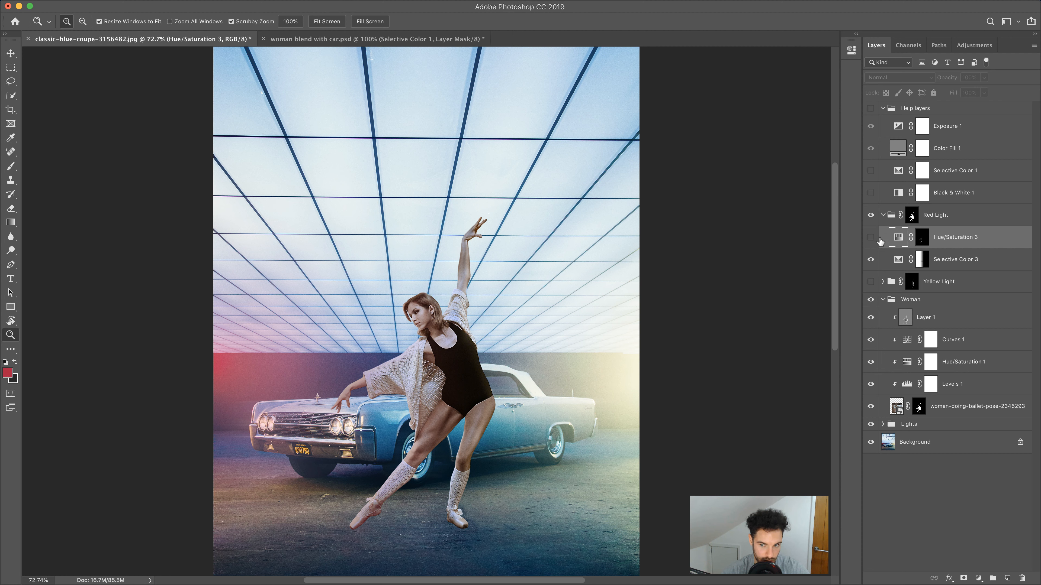
left_click(871, 237)
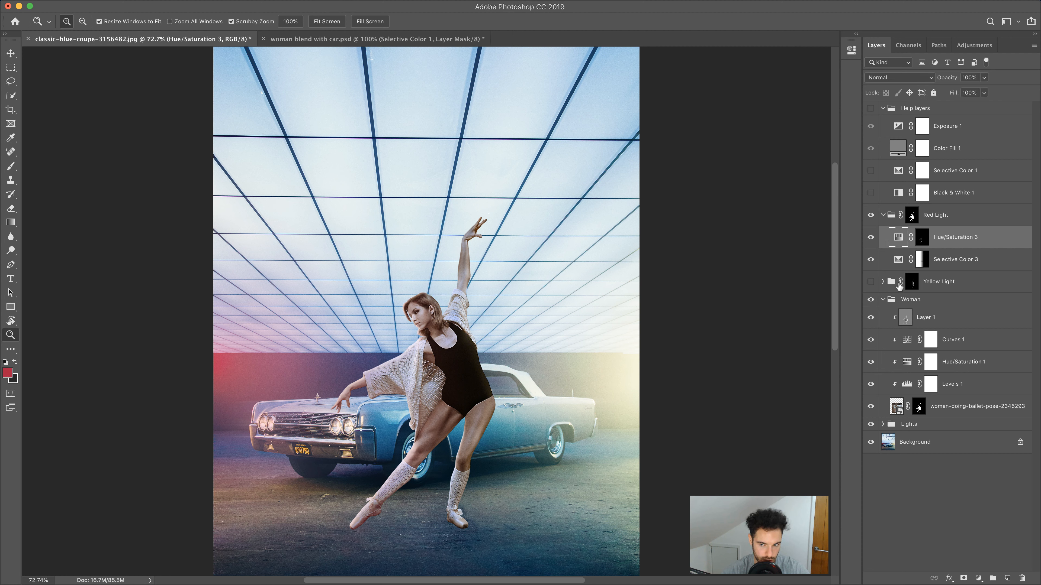
Step: Collapse the Red Light group and preview its effect, and make the Yellow Light group visible alongside it
left_click(886, 217)
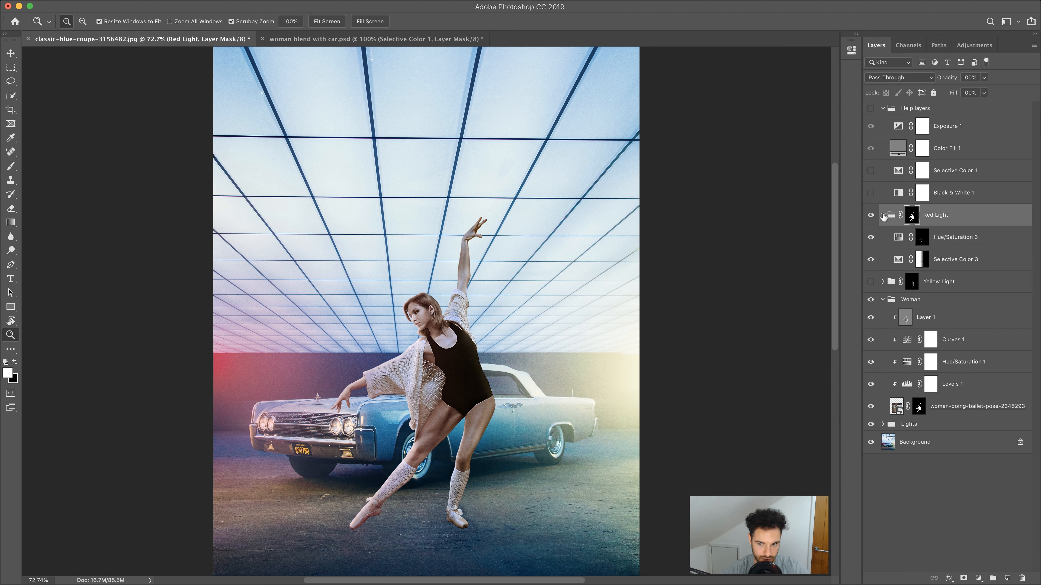
left_click(882, 215)
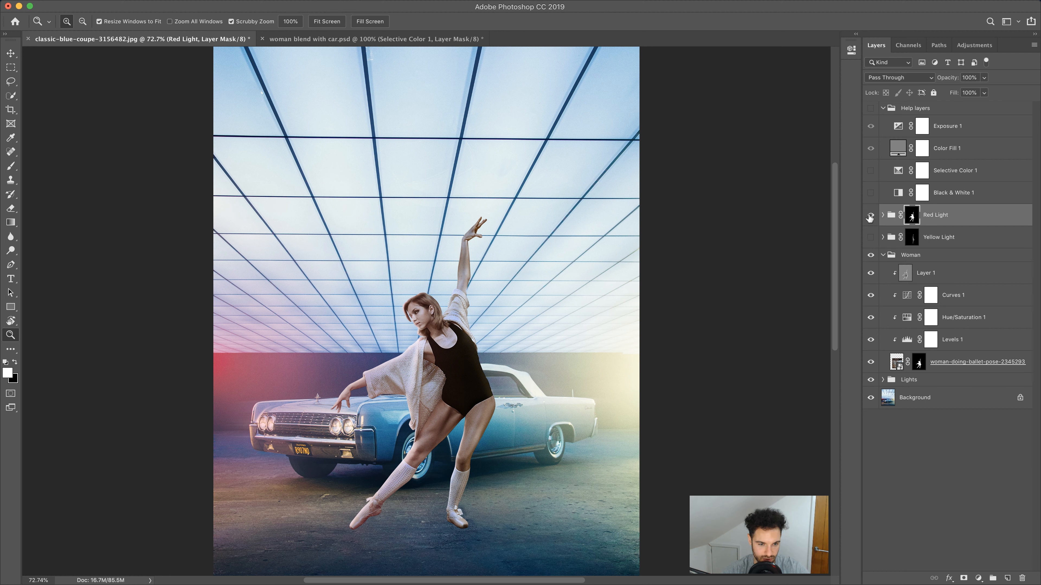
left_click(870, 216)
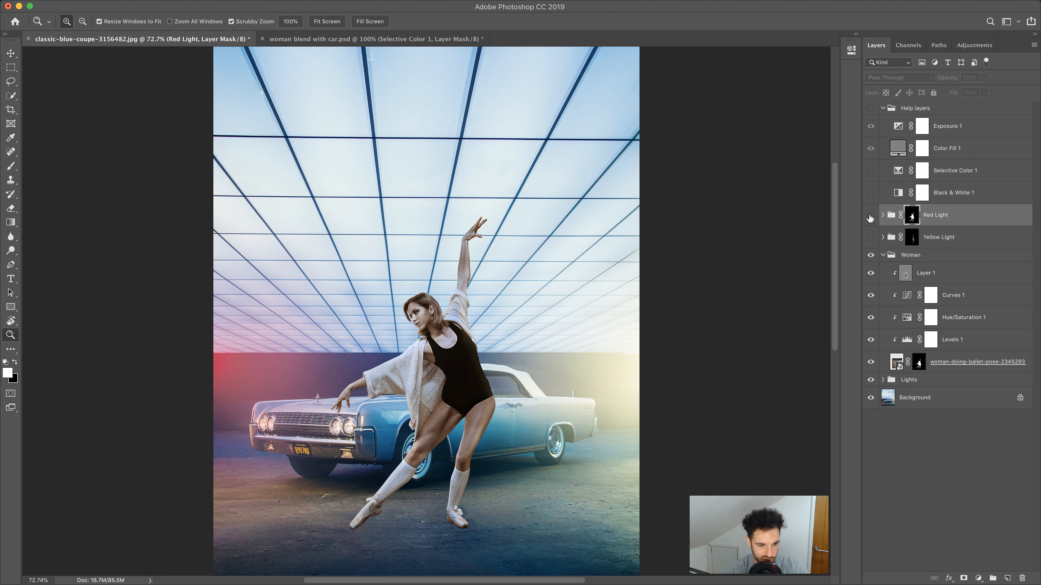
left_click(870, 216)
left_click(870, 237)
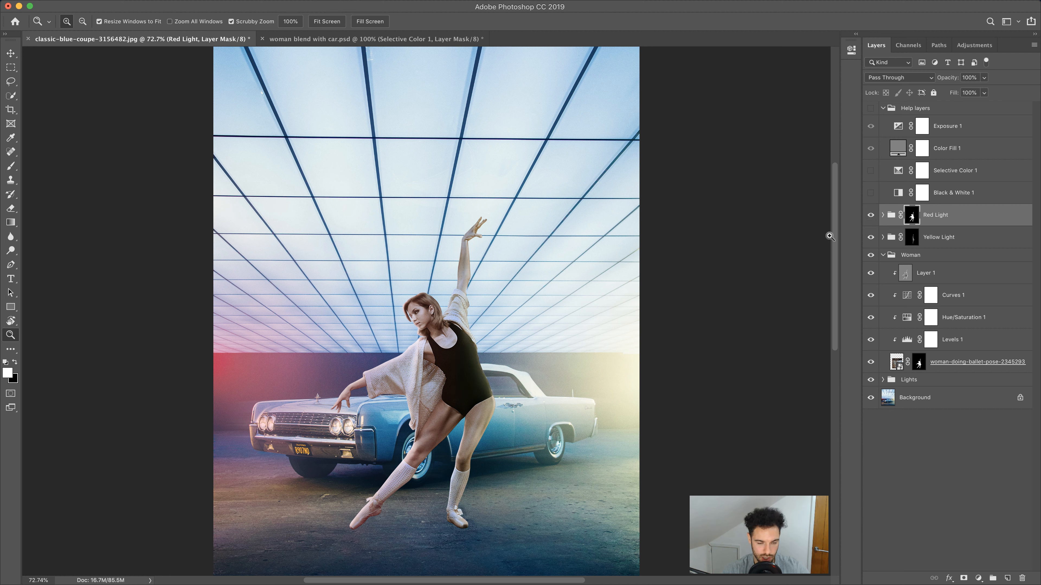